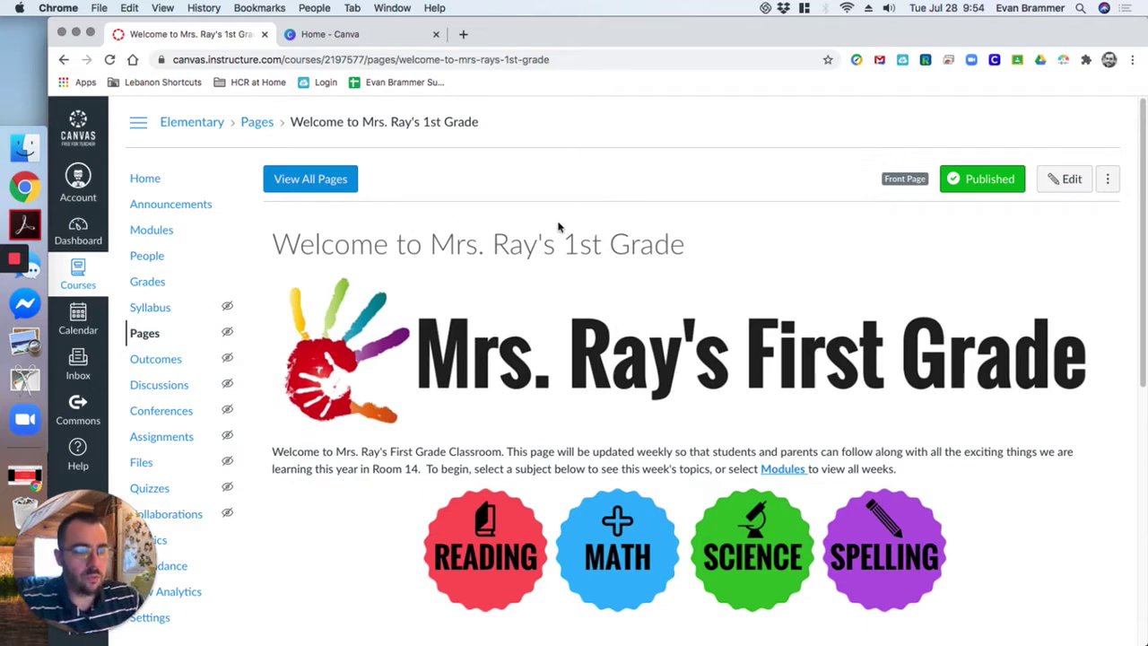
Step: Open the first-grade welcome page for editing and enlarge the content area to show the subject buttons
scroll(850, 312, down, 2)
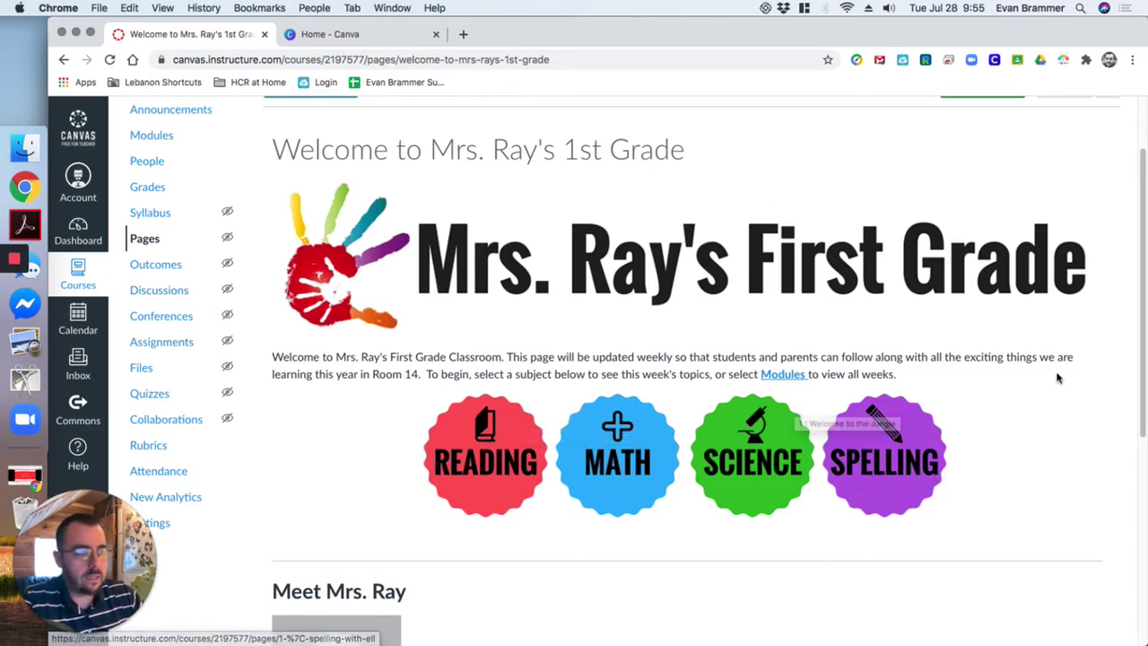
scroll(973, 382, up, 1)
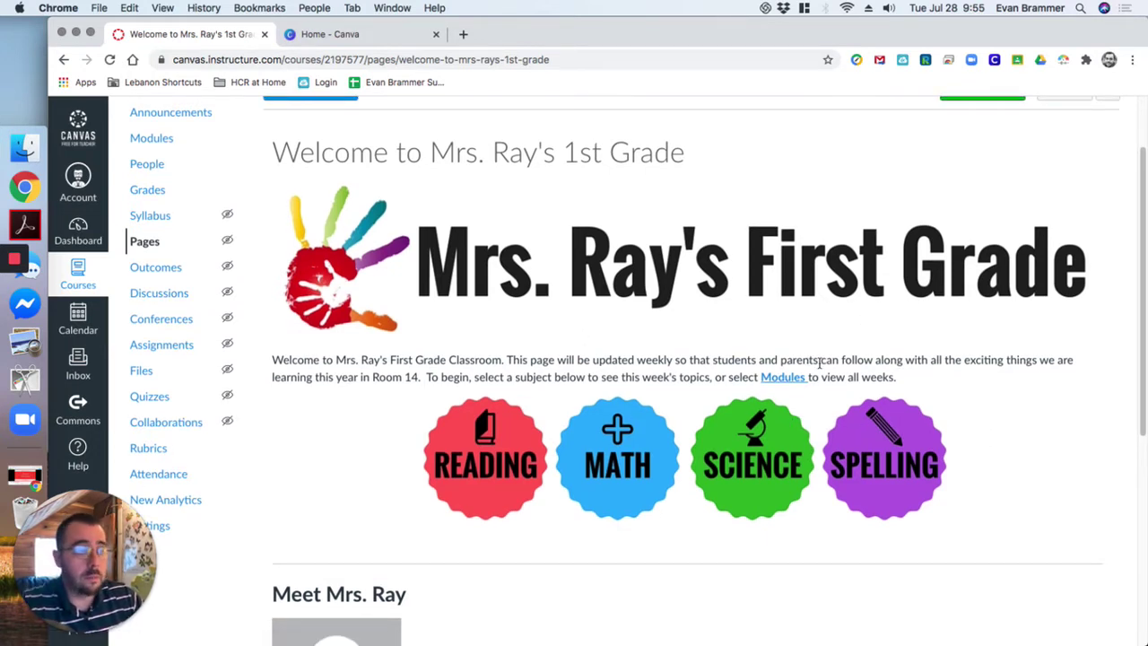
scroll(974, 405, up, 1)
click(1067, 126)
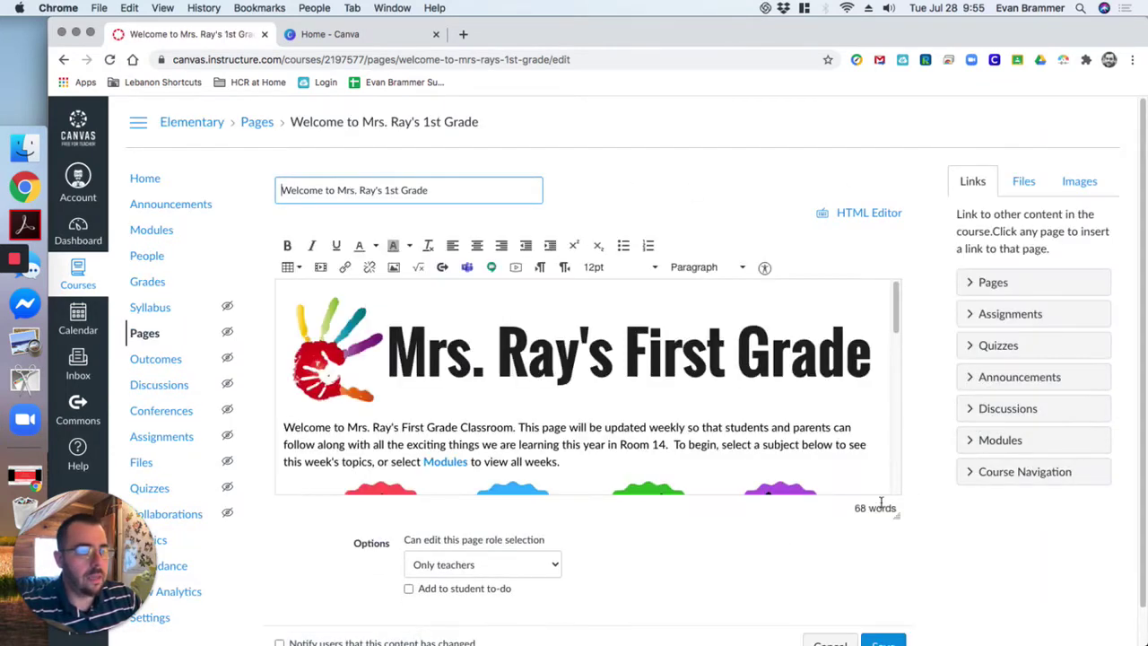
drag(897, 518, 897, 638)
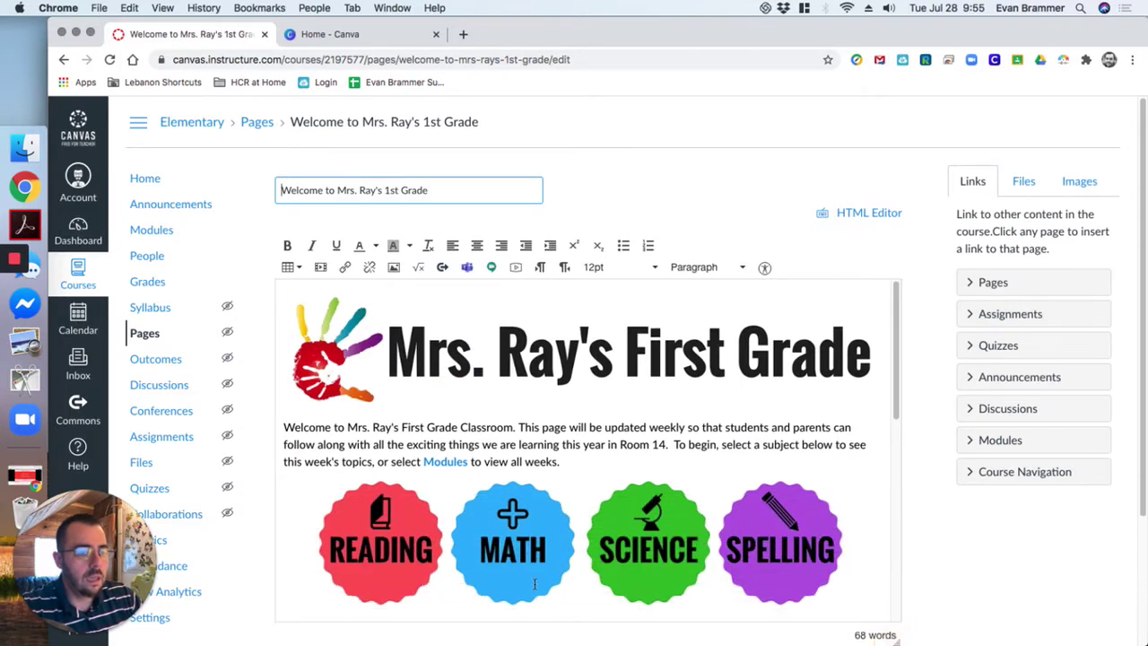
Step: Examine the Reading, Math, Science and Spelling buttons in the page content as separate images
click(387, 565)
scroll(302, 429, down, 1)
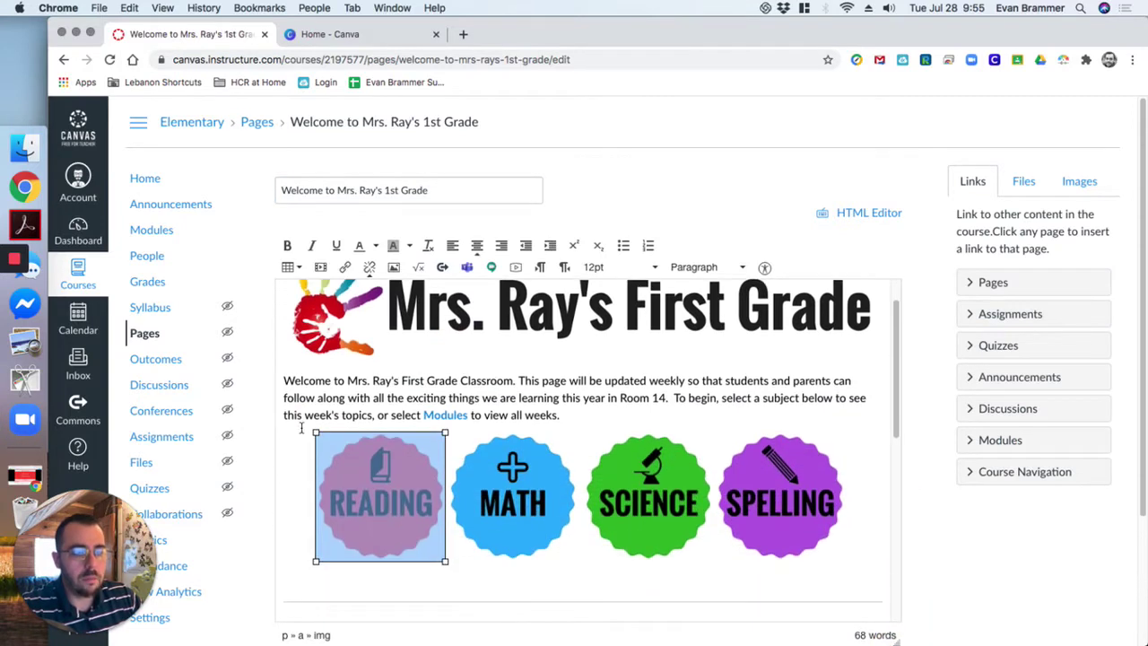
click(523, 482)
click(681, 473)
click(778, 480)
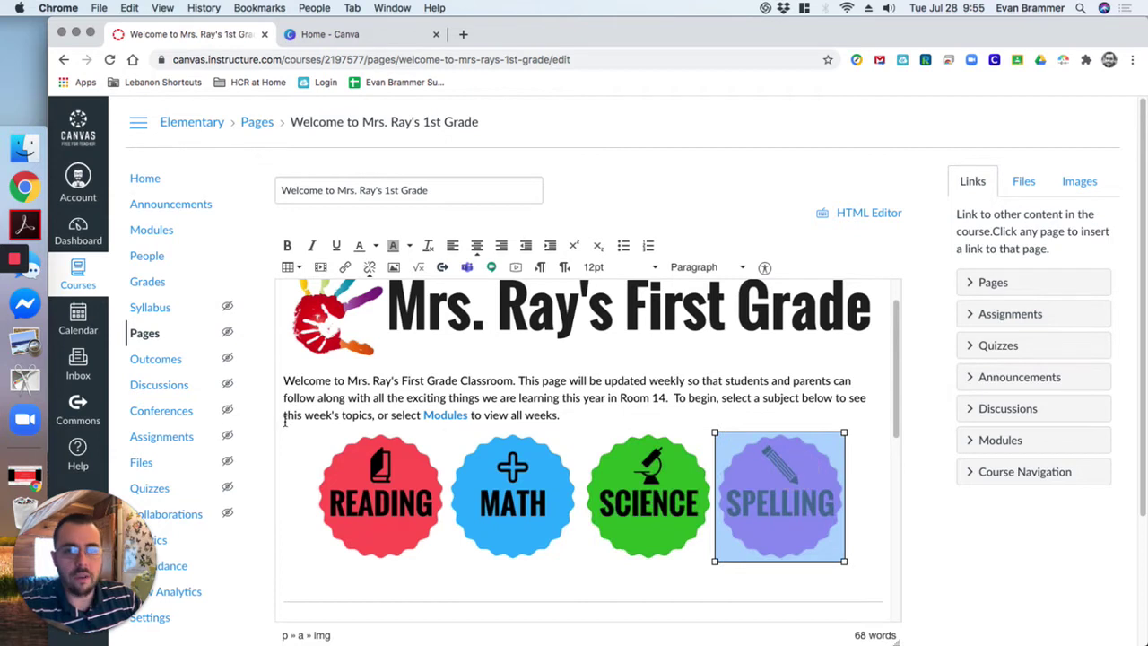
click(363, 466)
click(468, 475)
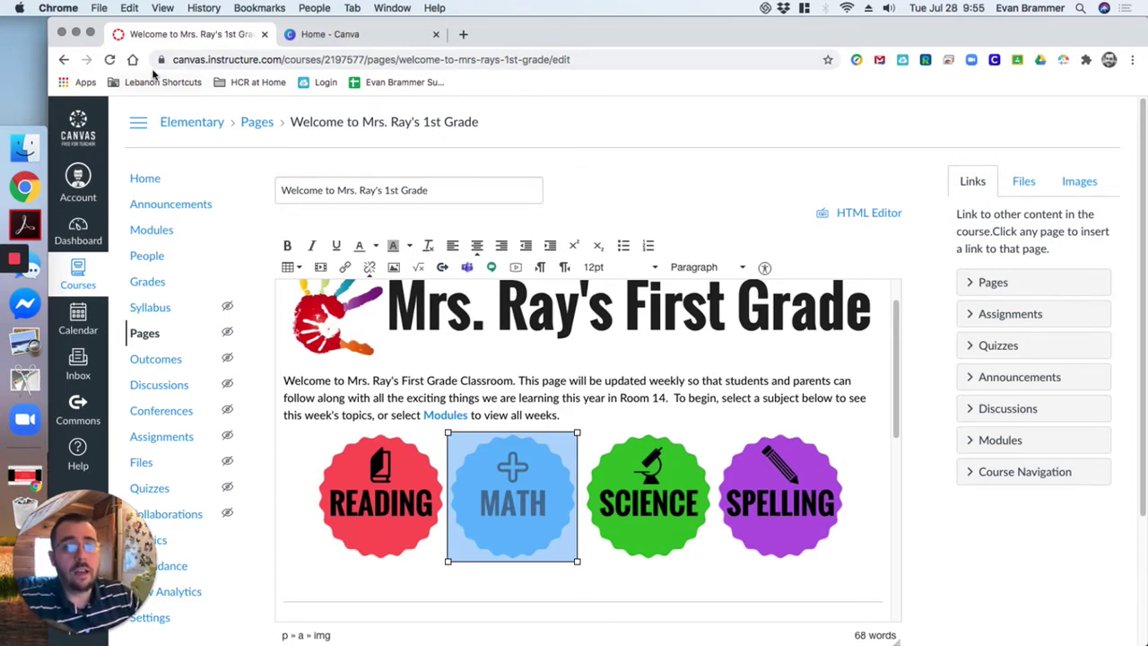
Step: Switch to Canva and create a blank Instagram Post design from the Social Media category
click(359, 35)
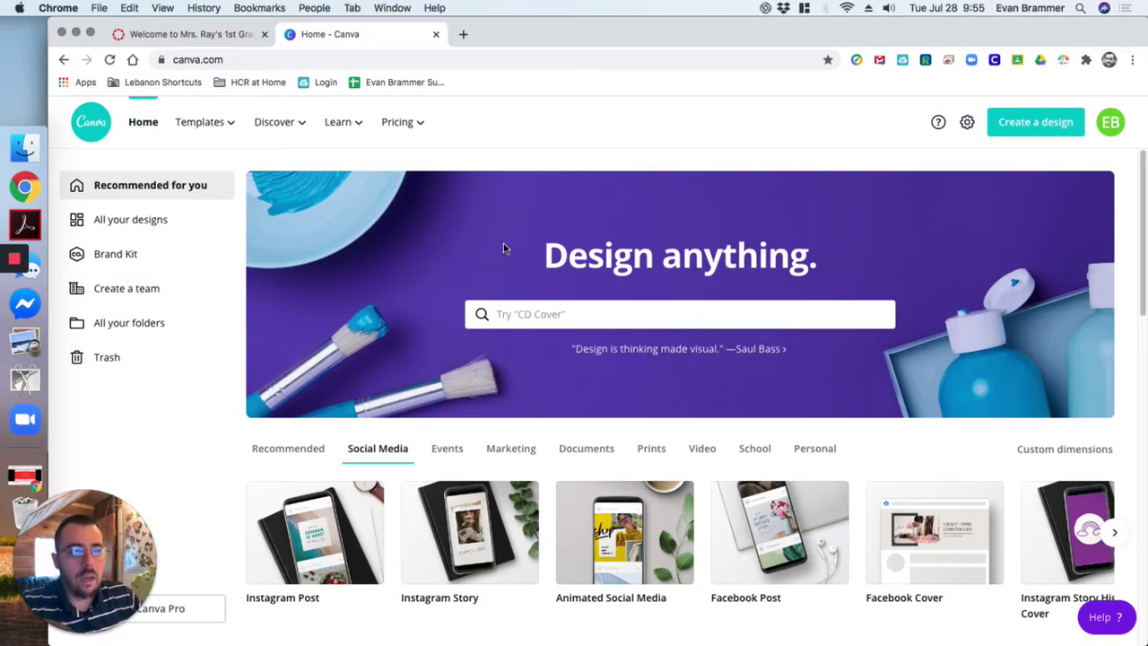
mouse_move(422, 128)
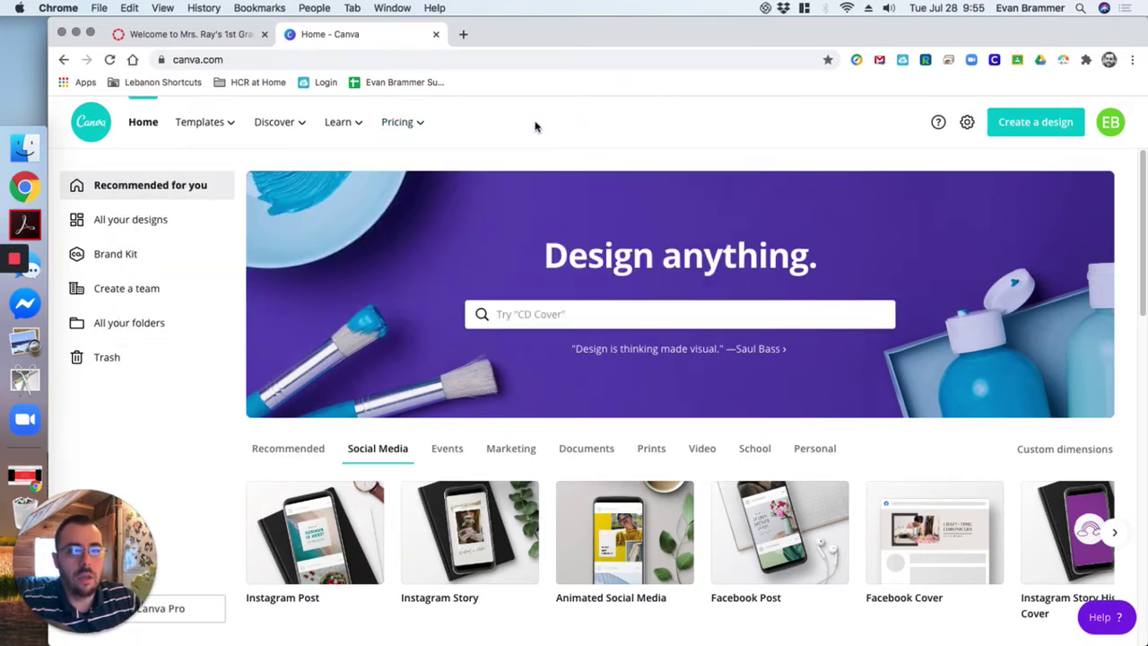
click(224, 36)
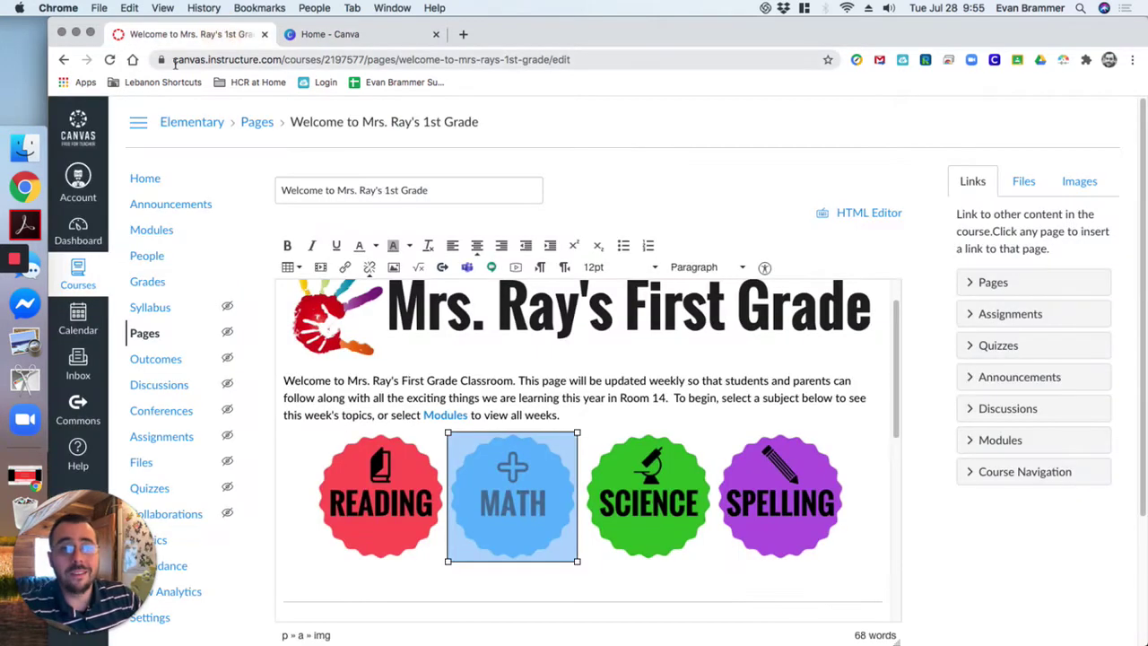
click(330, 29)
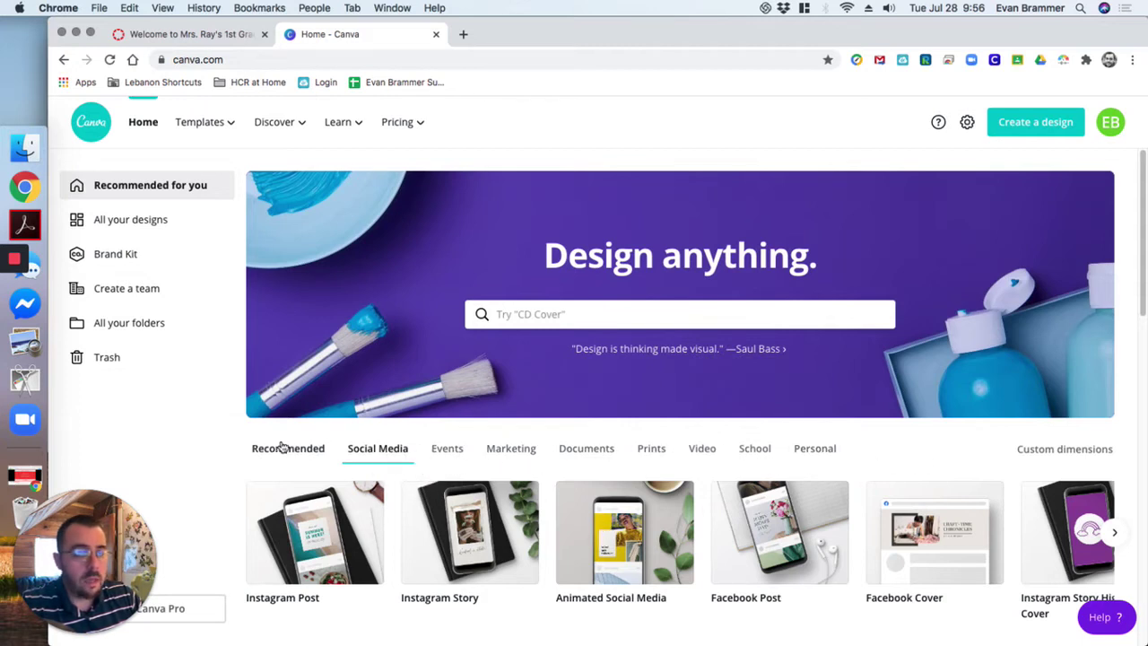
click(375, 453)
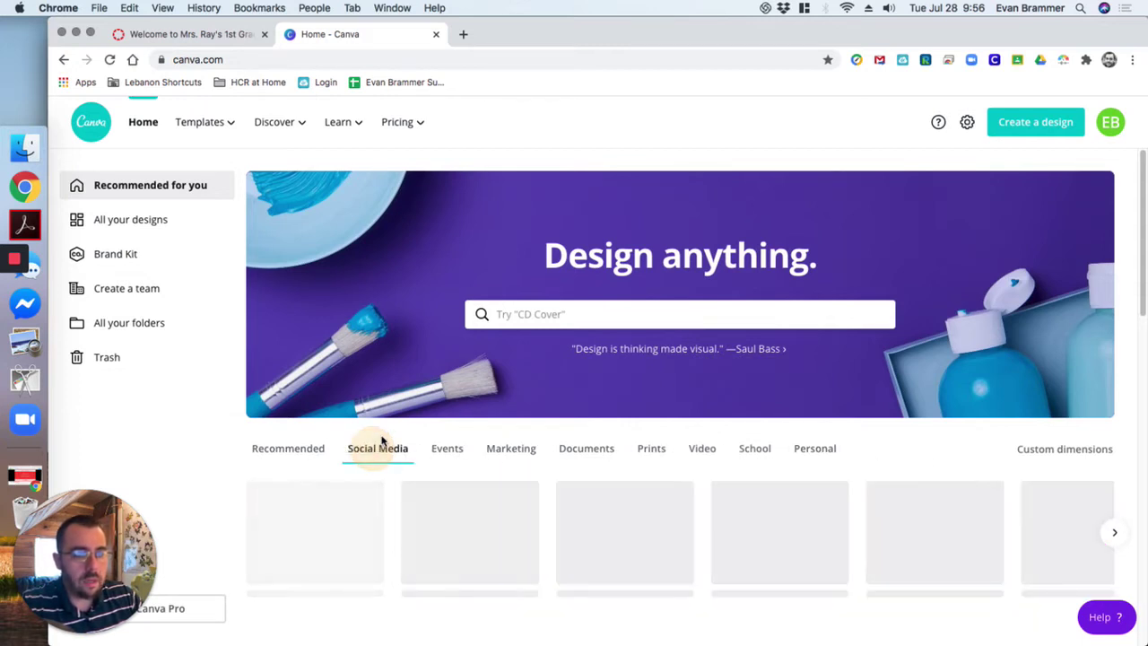
scroll(402, 224, down, 2)
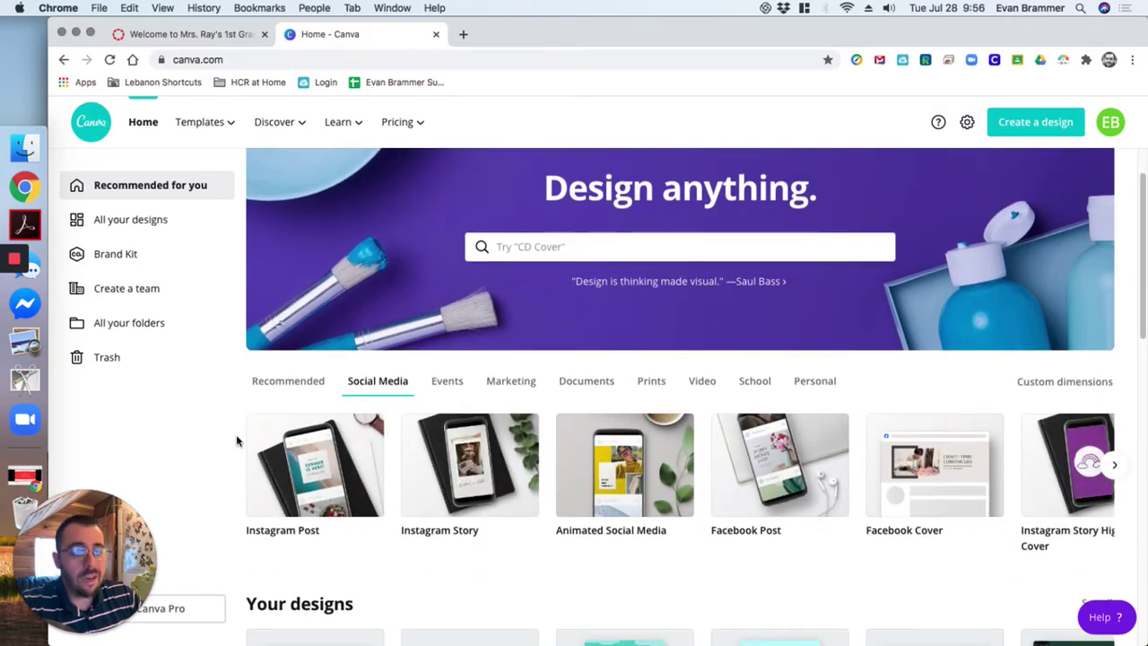
click(305, 485)
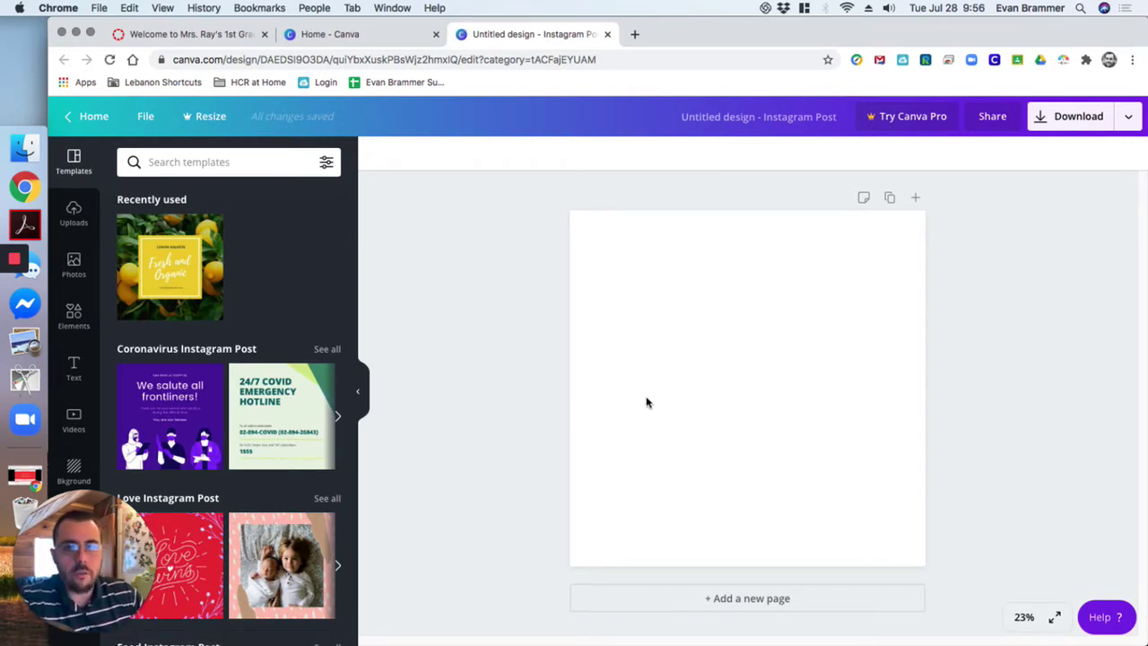
Step: Apply the yellow "Fresh and Organic" lemon template from the Food Instagram Post group to the blank design
scroll(175, 359, down, 5)
scroll(175, 359, up, 2)
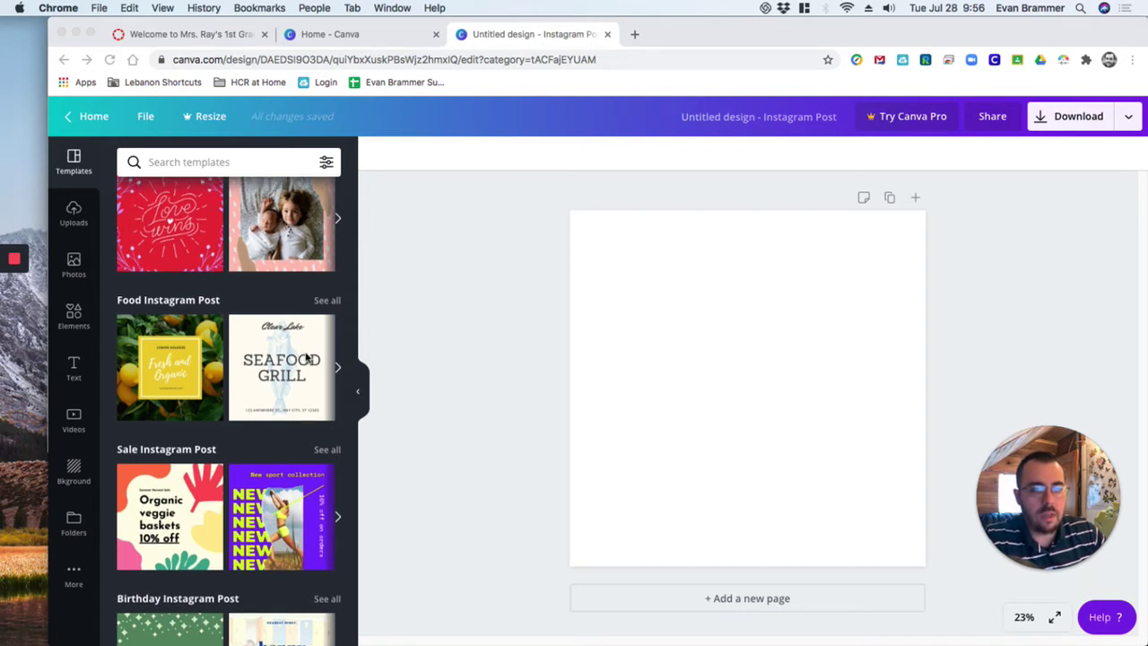
scroll(255, 318, up, 2)
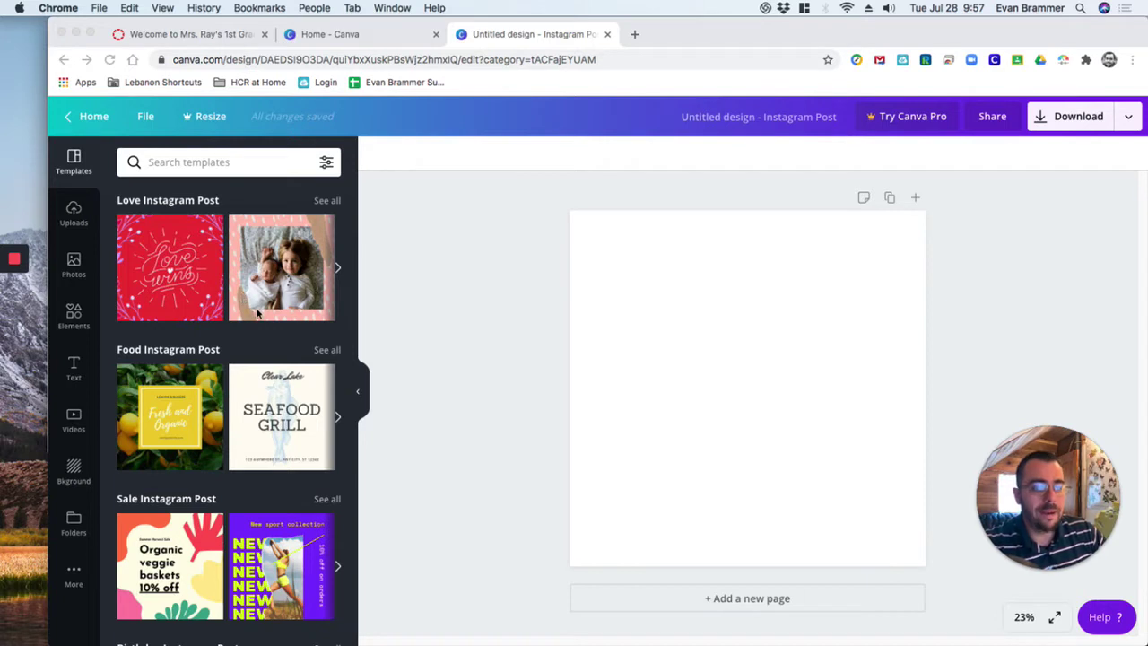
scroll(261, 328, down, 2)
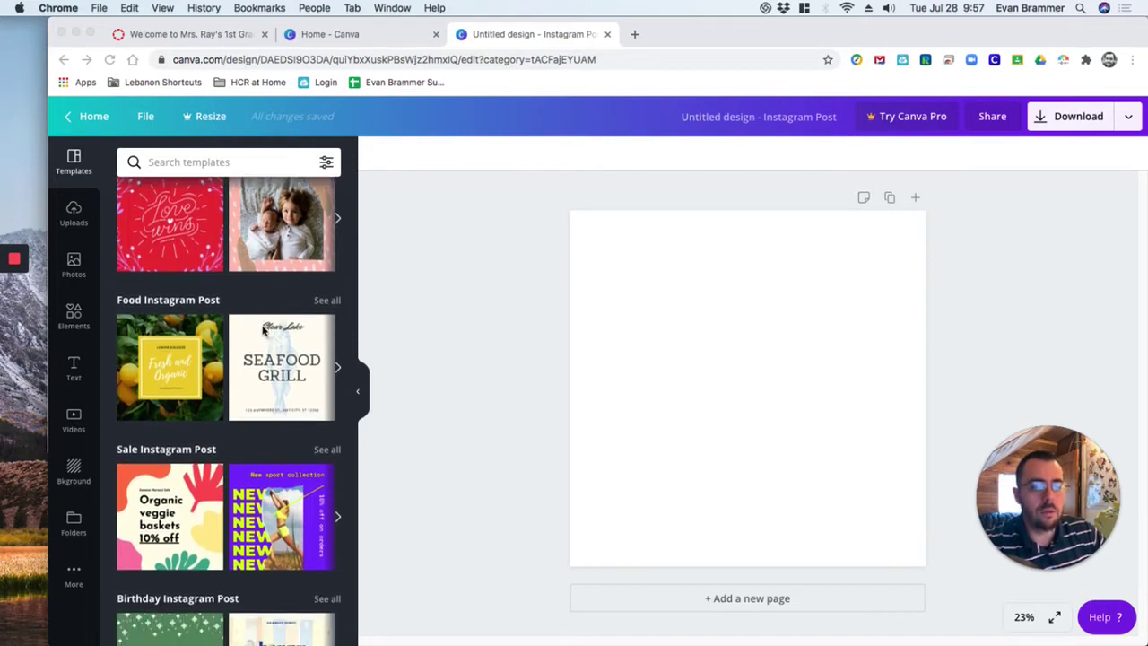
scroll(262, 330, down, 3)
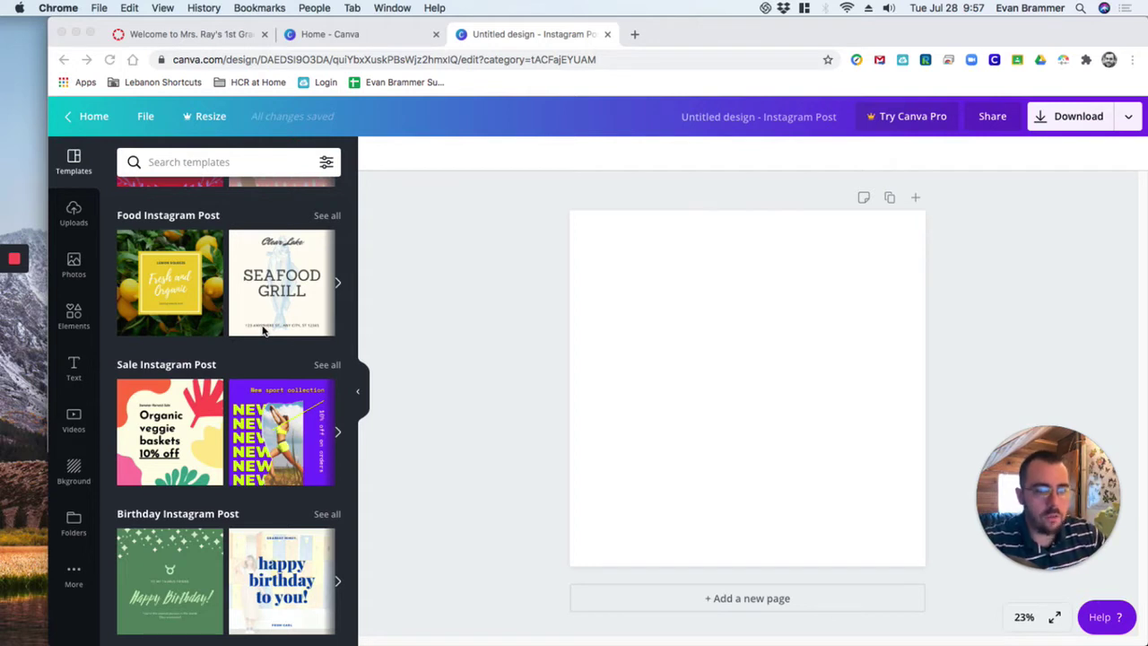
scroll(341, 412, down, 3)
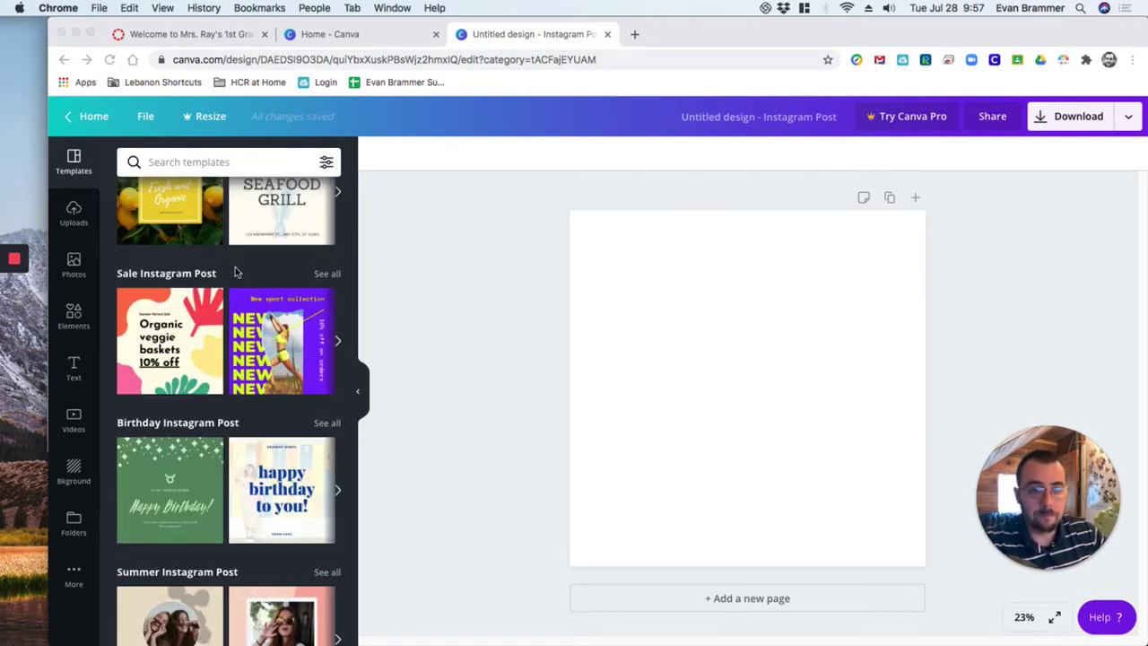
scroll(224, 448, down, 3)
scroll(149, 439, up, 3)
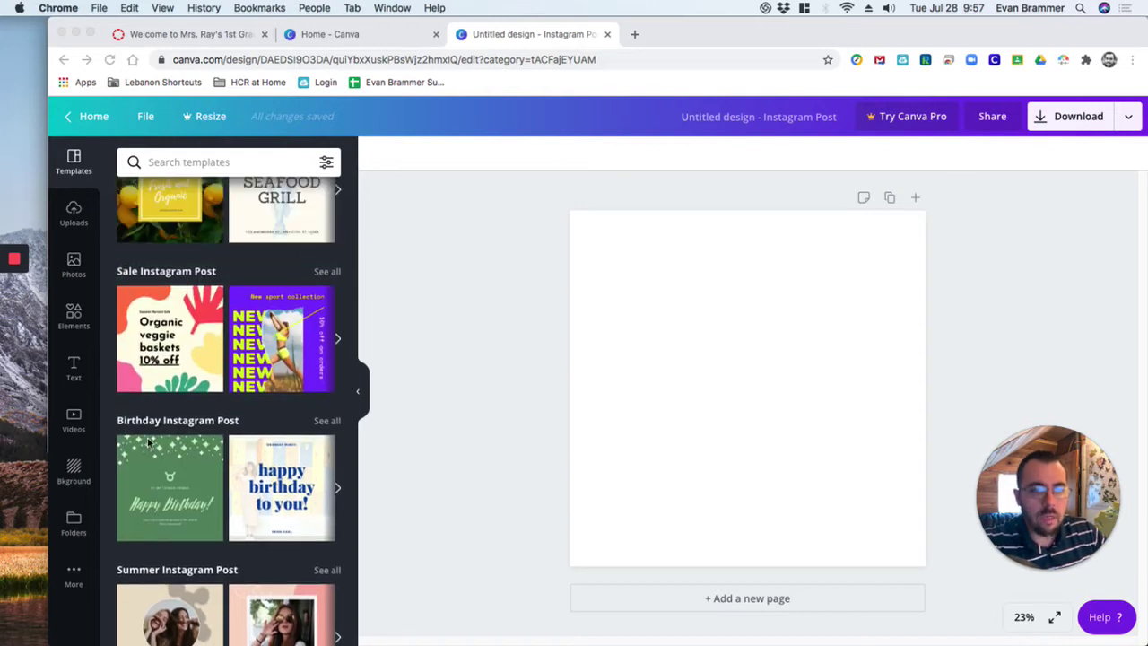
scroll(147, 438, up, 5)
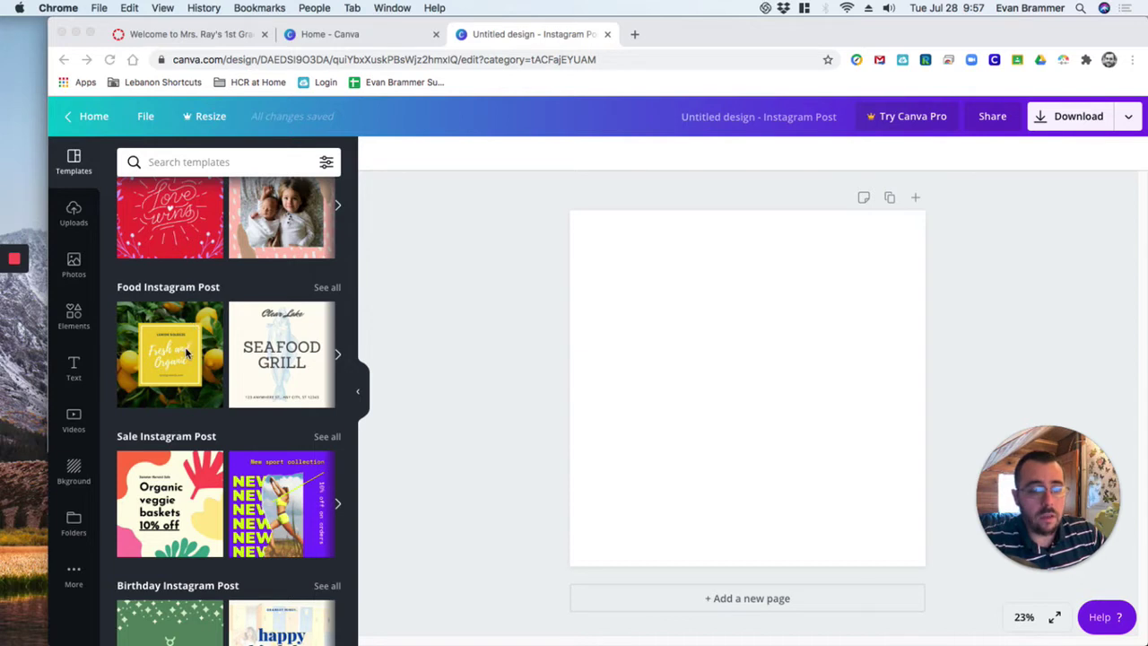
click(186, 354)
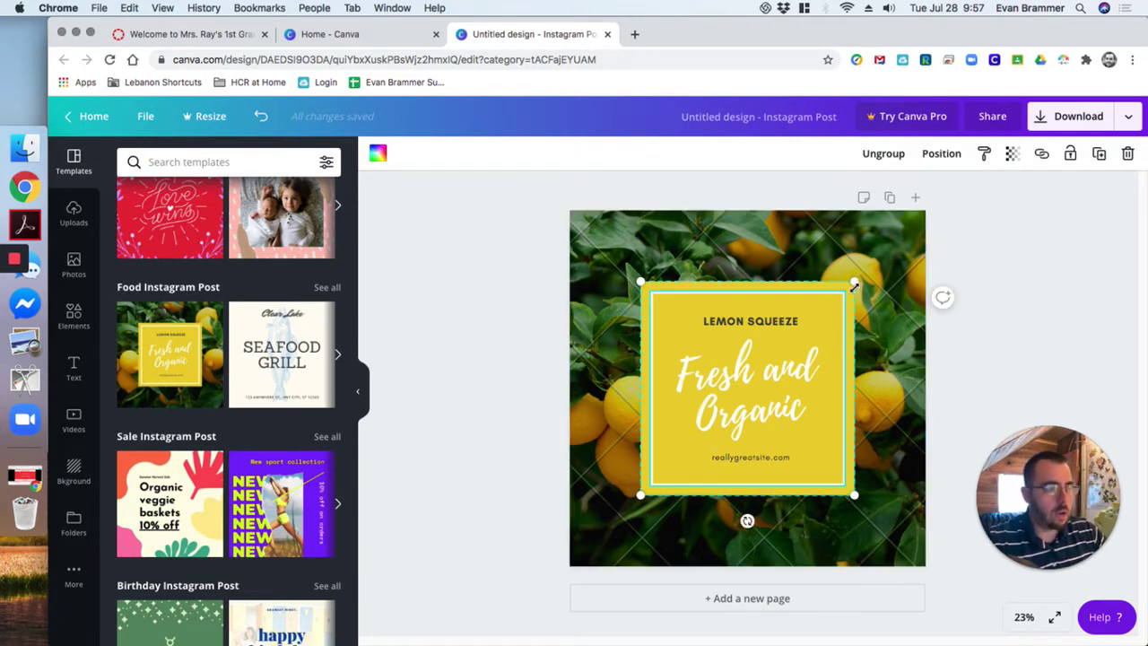
Step: Enlarge the yellow square and its frame to nearly fill the page, and replace the lemon photo background with bright red
drag(861, 279, 943, 253)
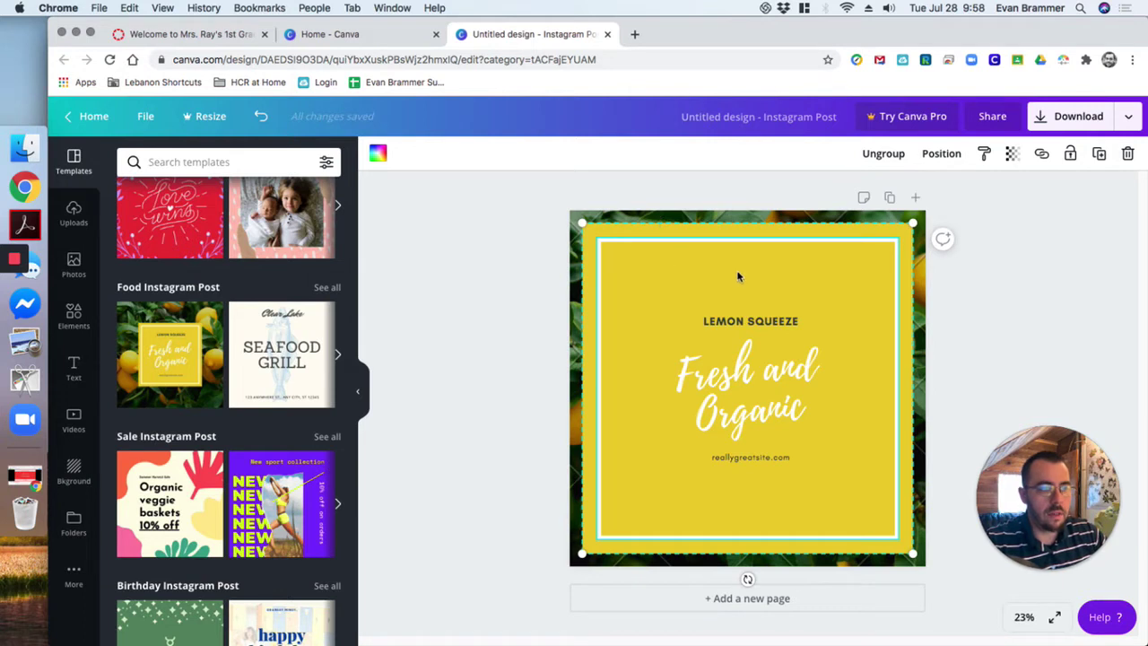
click(533, 330)
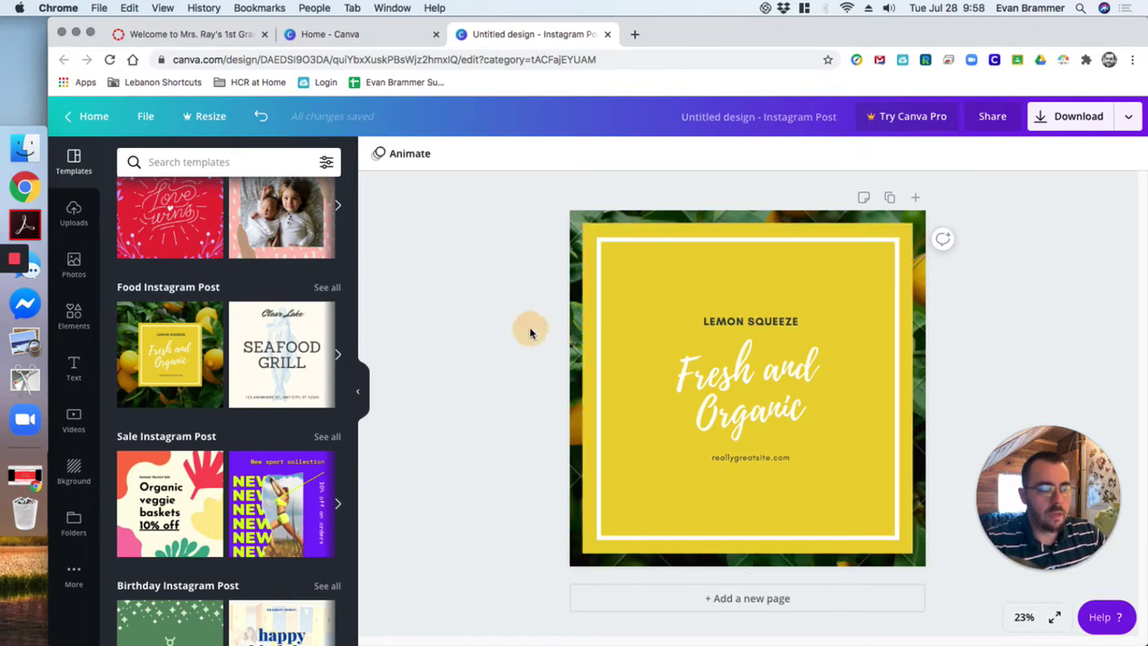
click(590, 214)
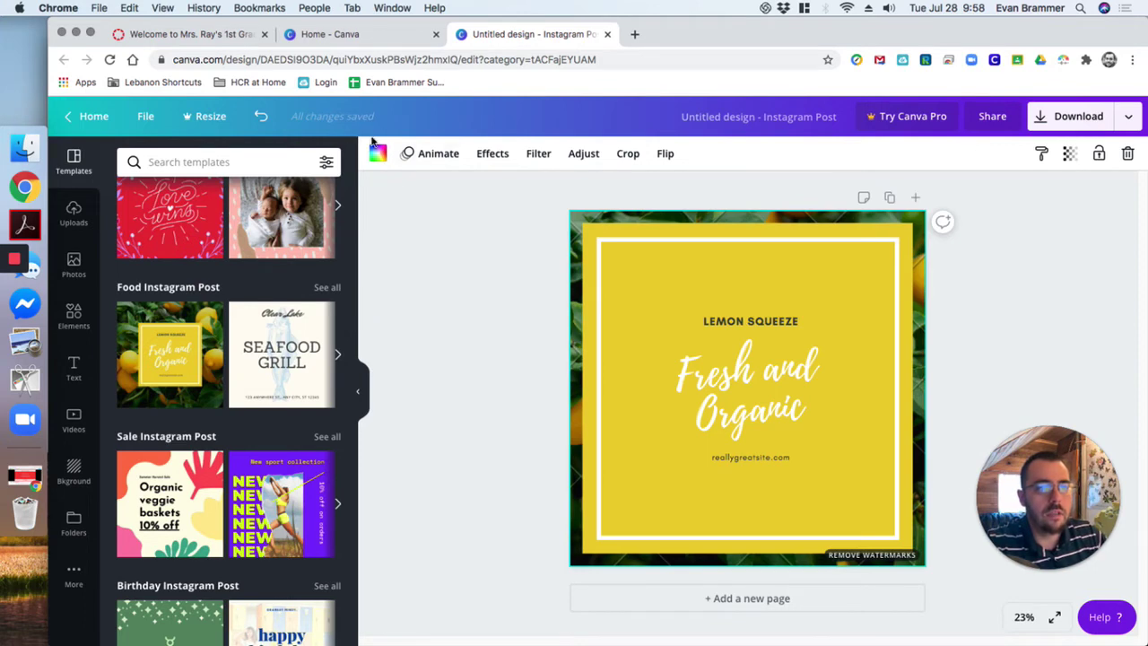
click(358, 391)
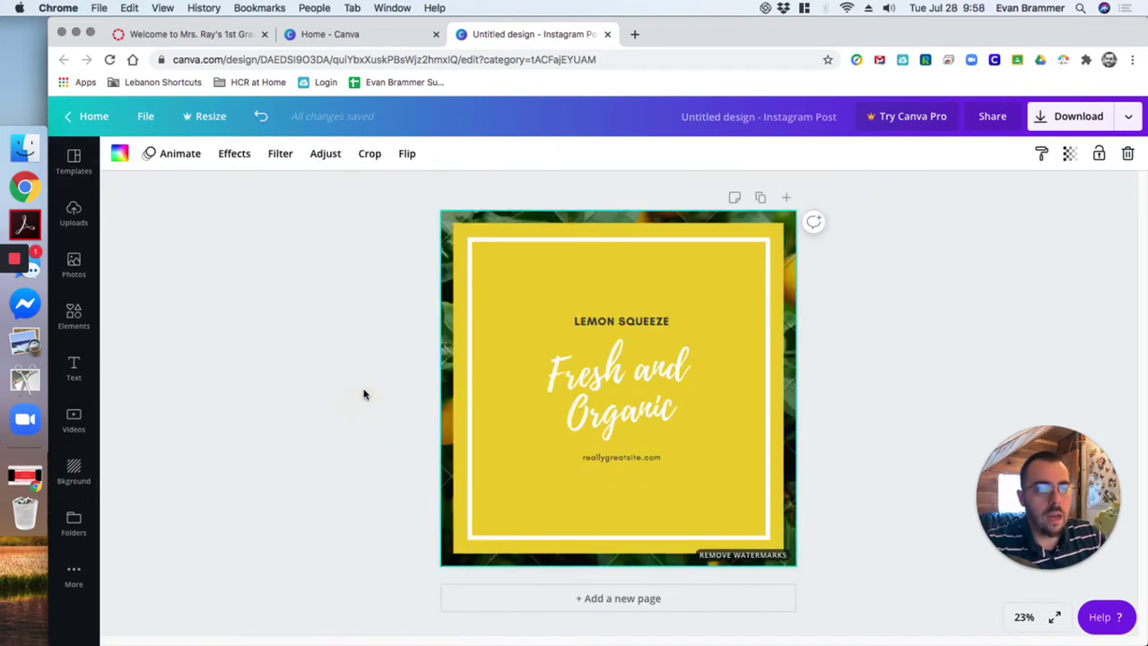
click(121, 155)
click(140, 467)
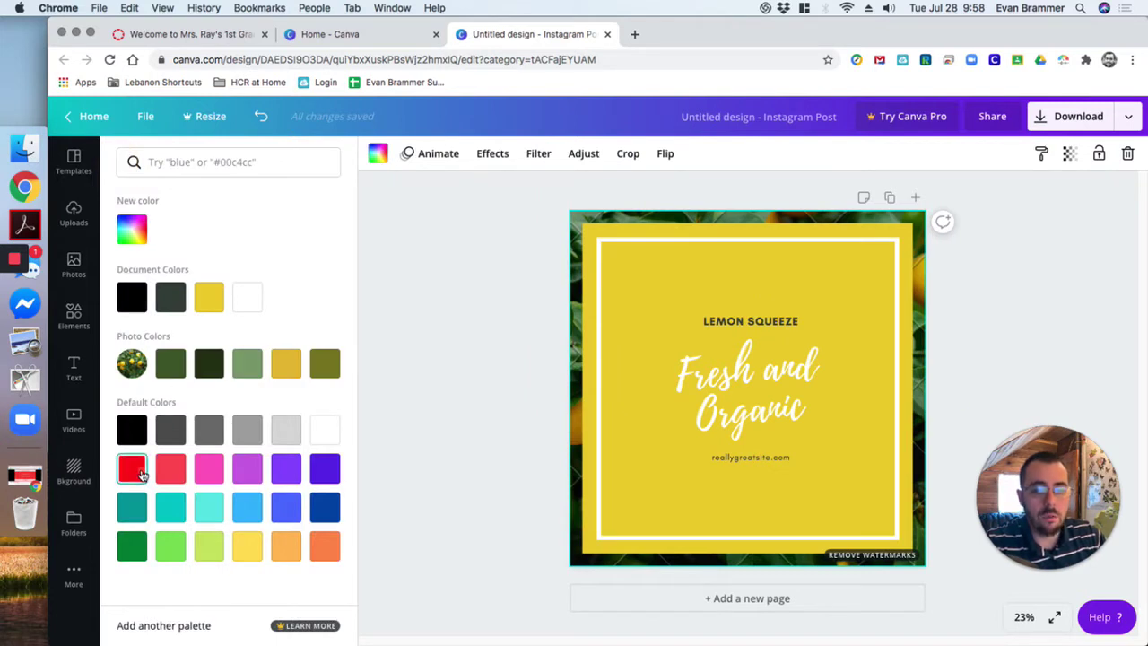
click(458, 247)
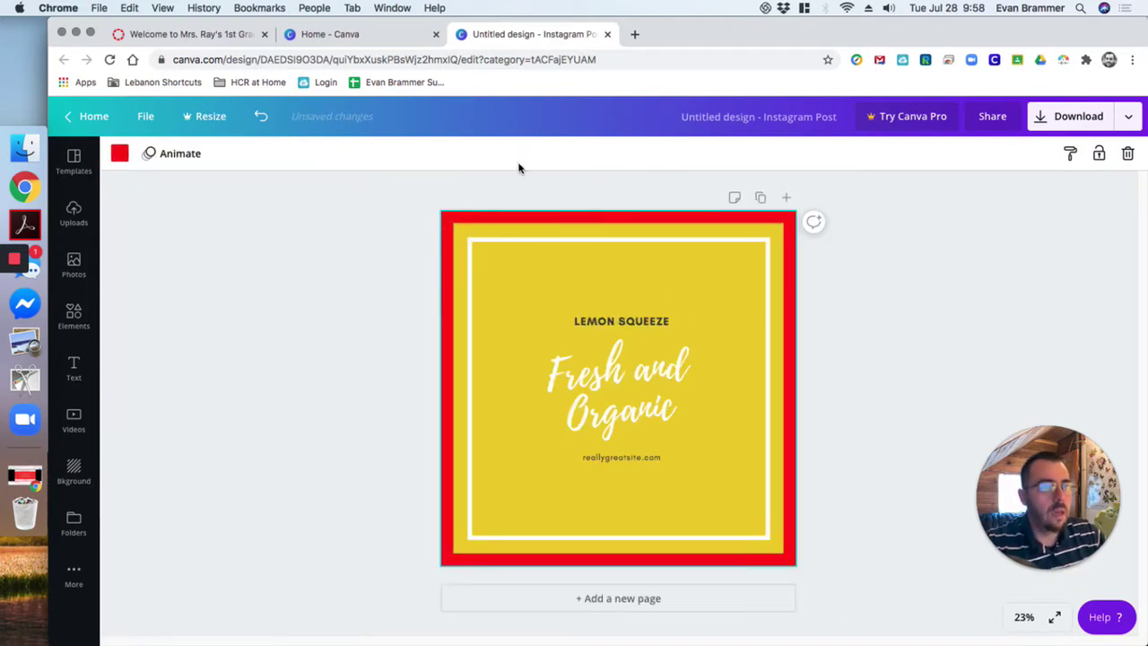
Step: Ungroup the yellow square from its inner frame and set the square's color to white
click(570, 290)
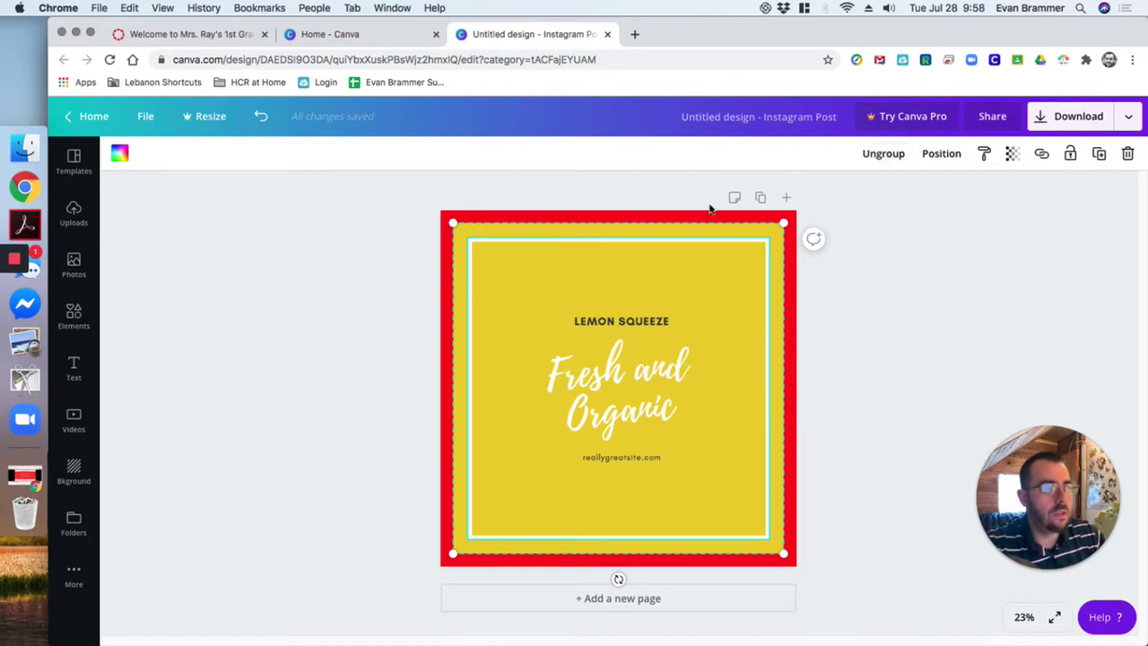
click(883, 153)
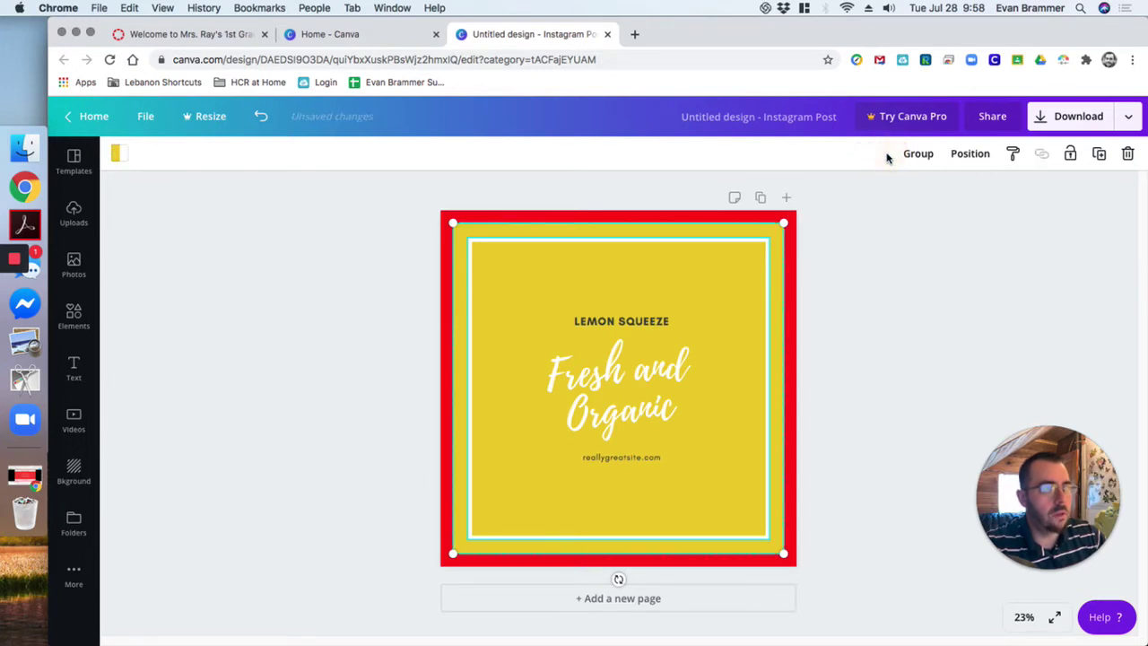
click(904, 259)
click(560, 225)
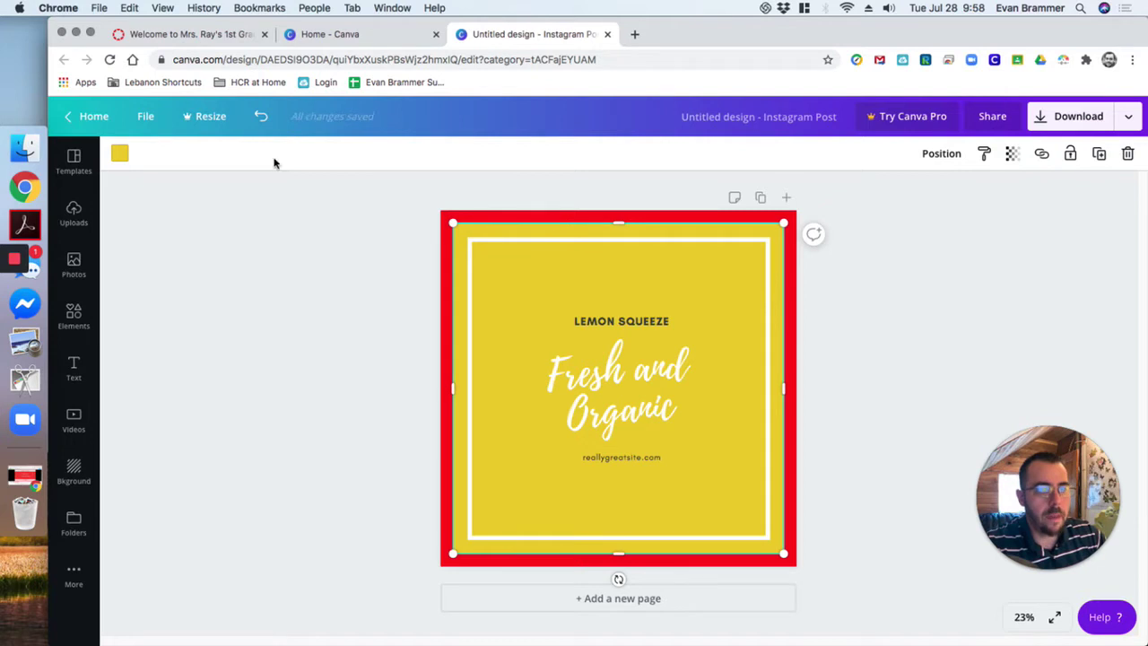
click(120, 153)
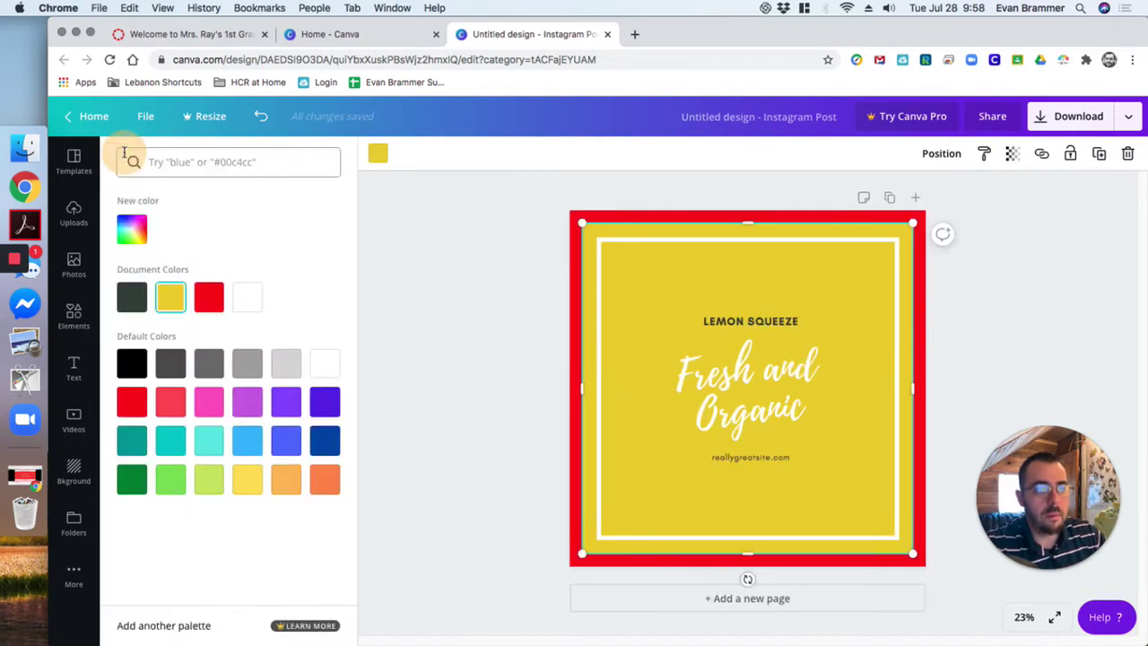
click(242, 297)
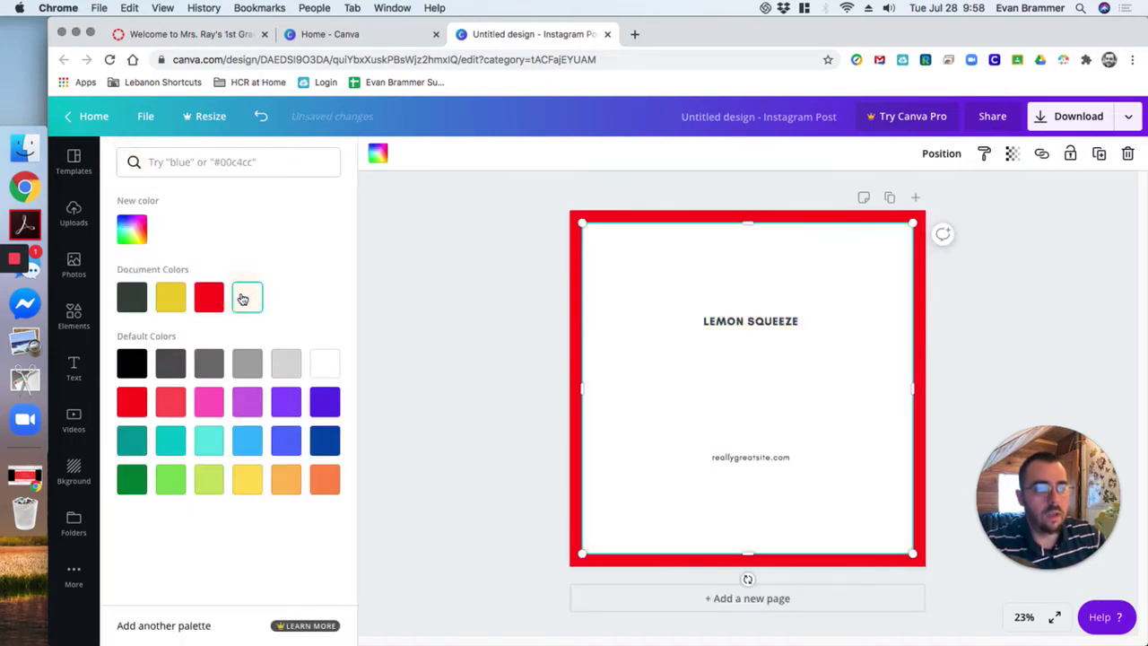
click(438, 258)
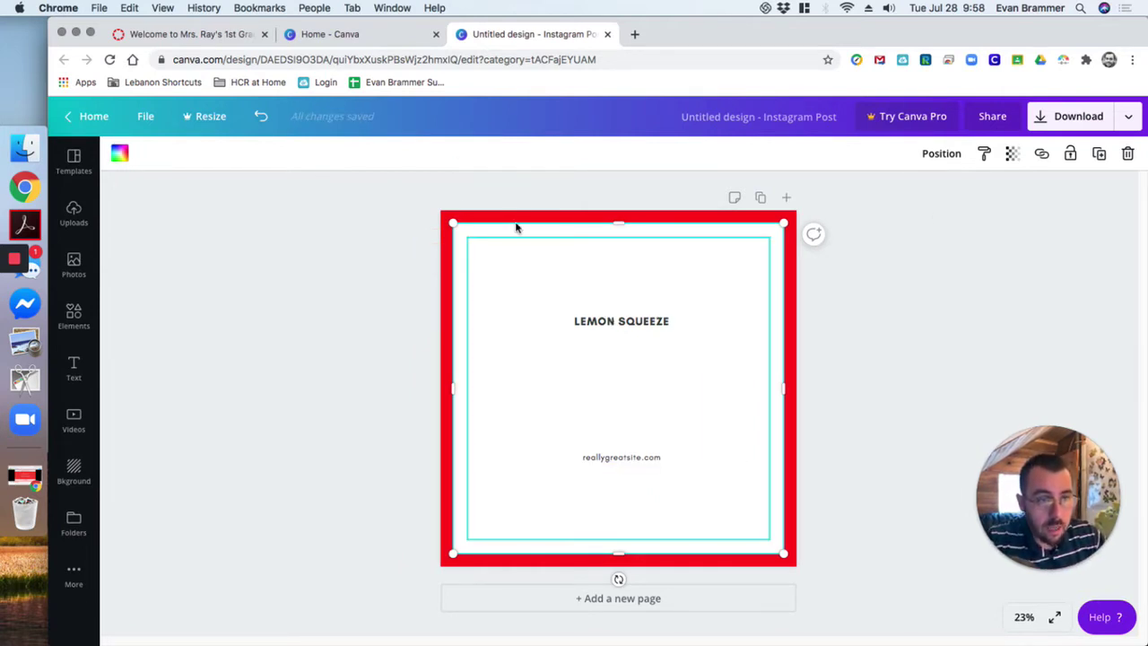
Step: Set the color of the thin inner square frame to the document's bright red
click(505, 276)
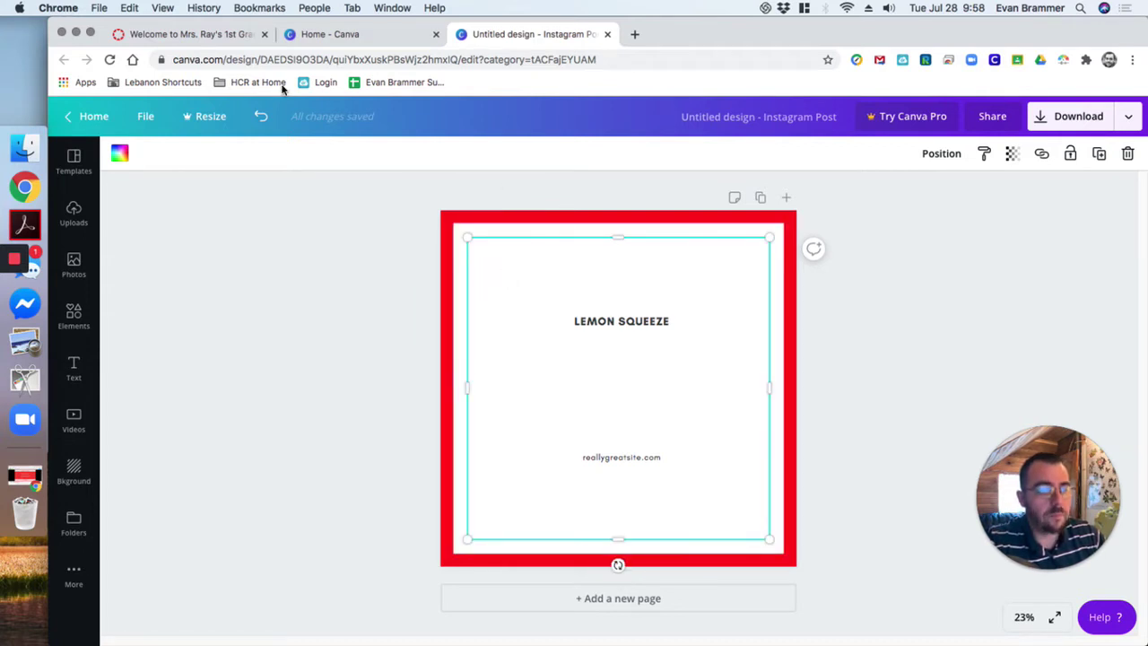
click(117, 155)
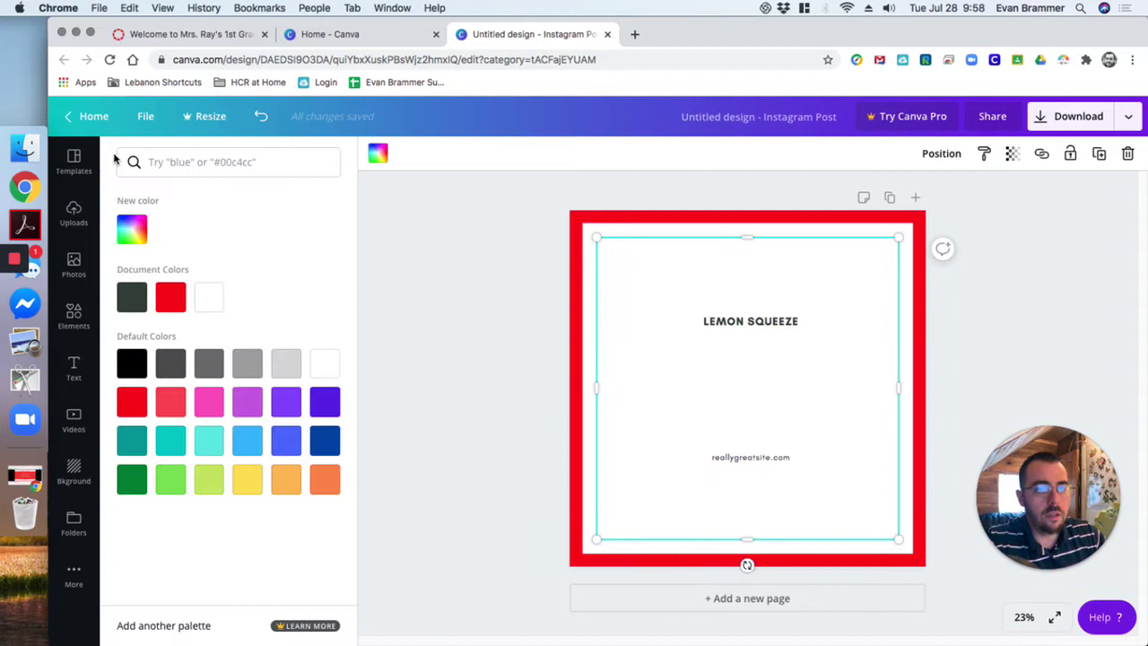
click(167, 300)
click(463, 254)
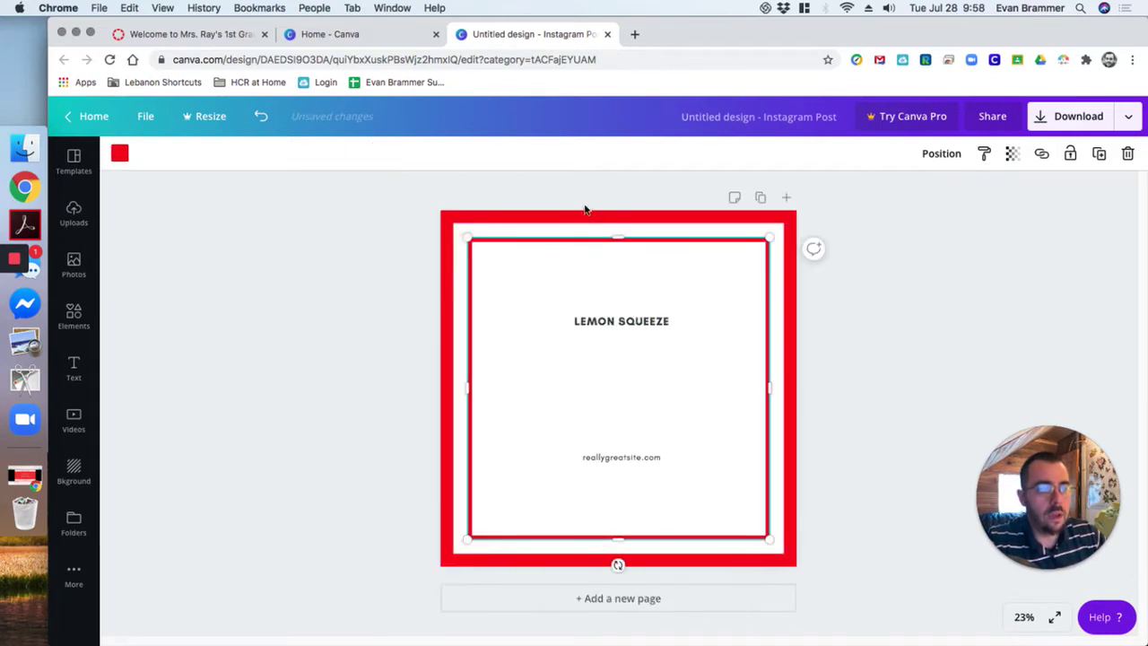
click(515, 183)
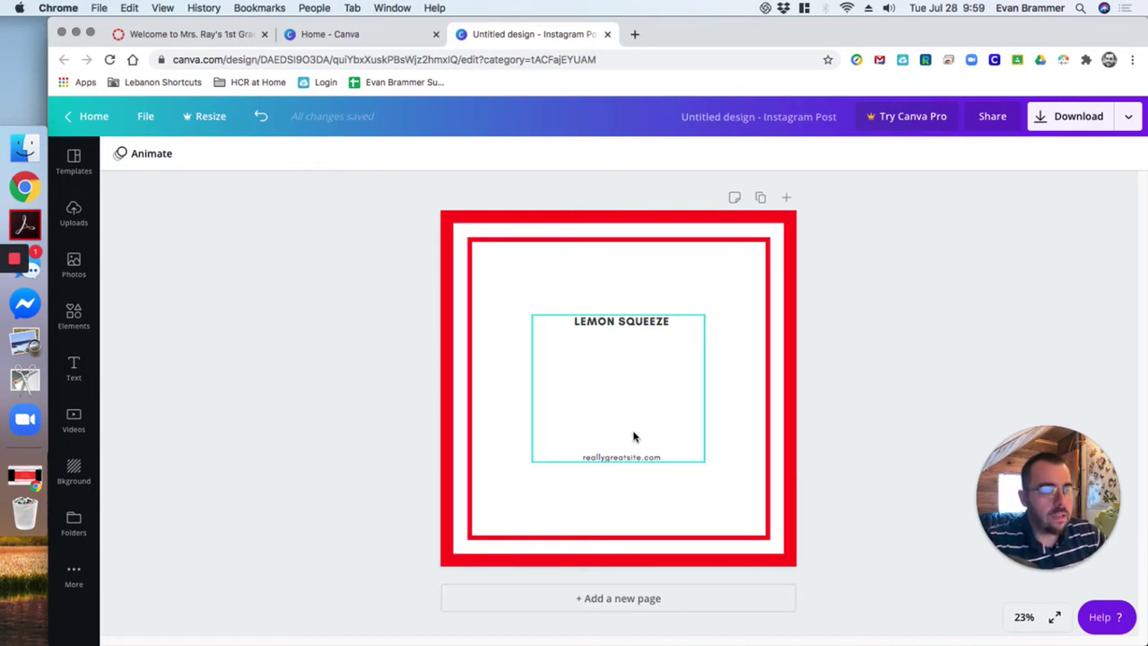
Step: Change the text color of the "Fresh and Organic" heading to the document's bright red
click(619, 362)
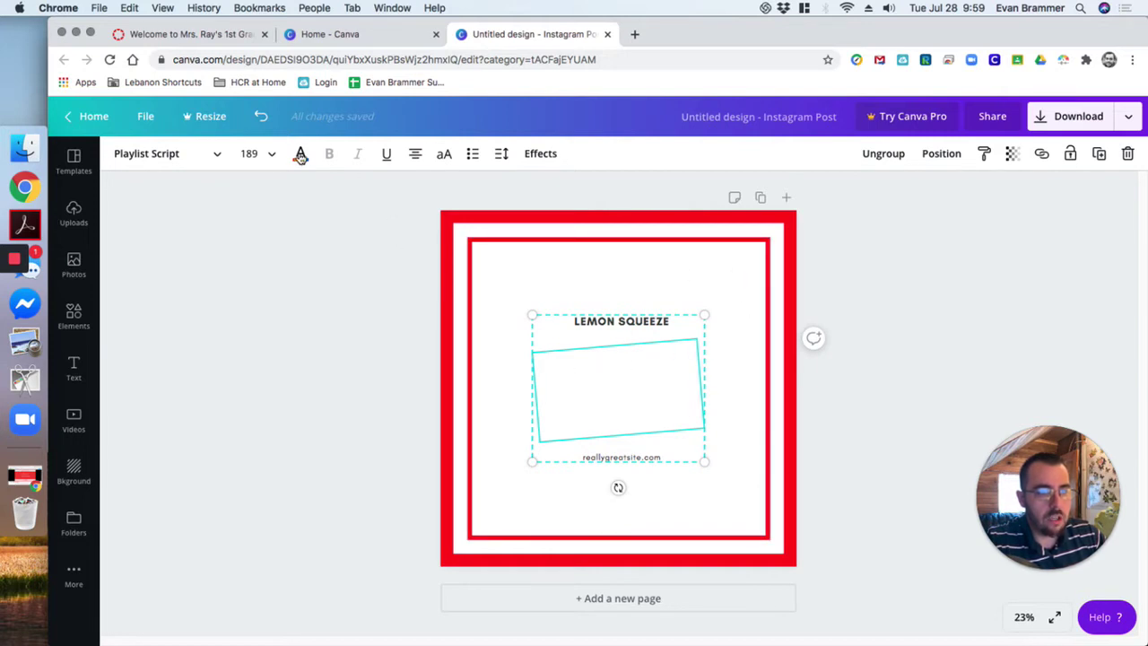
click(300, 156)
click(169, 299)
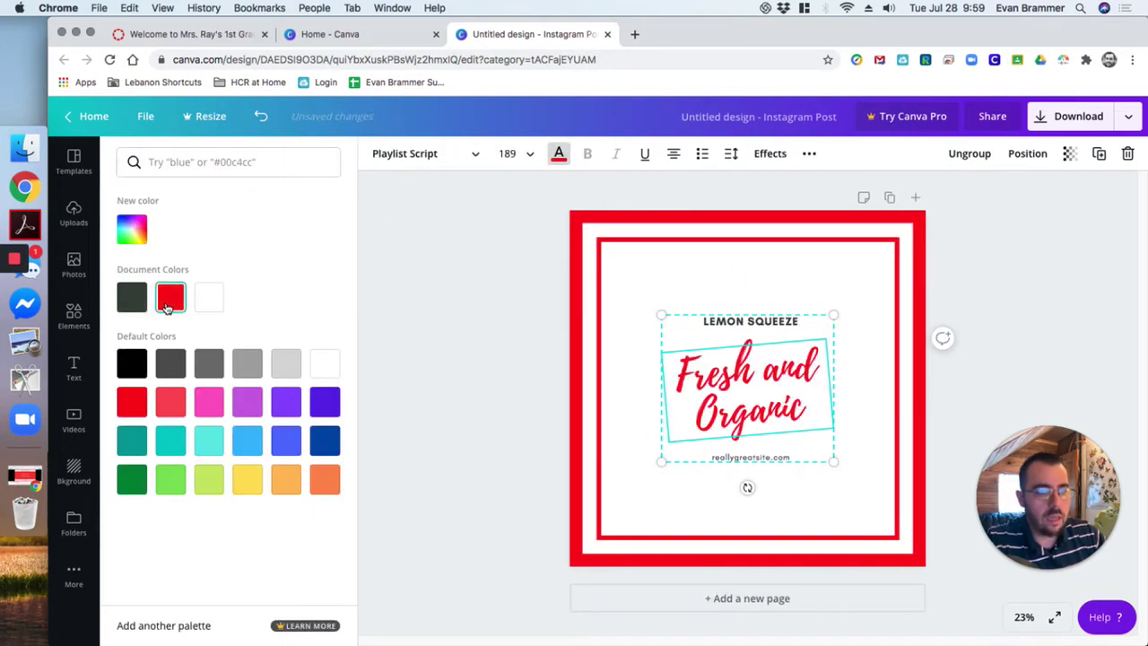
key(Escape)
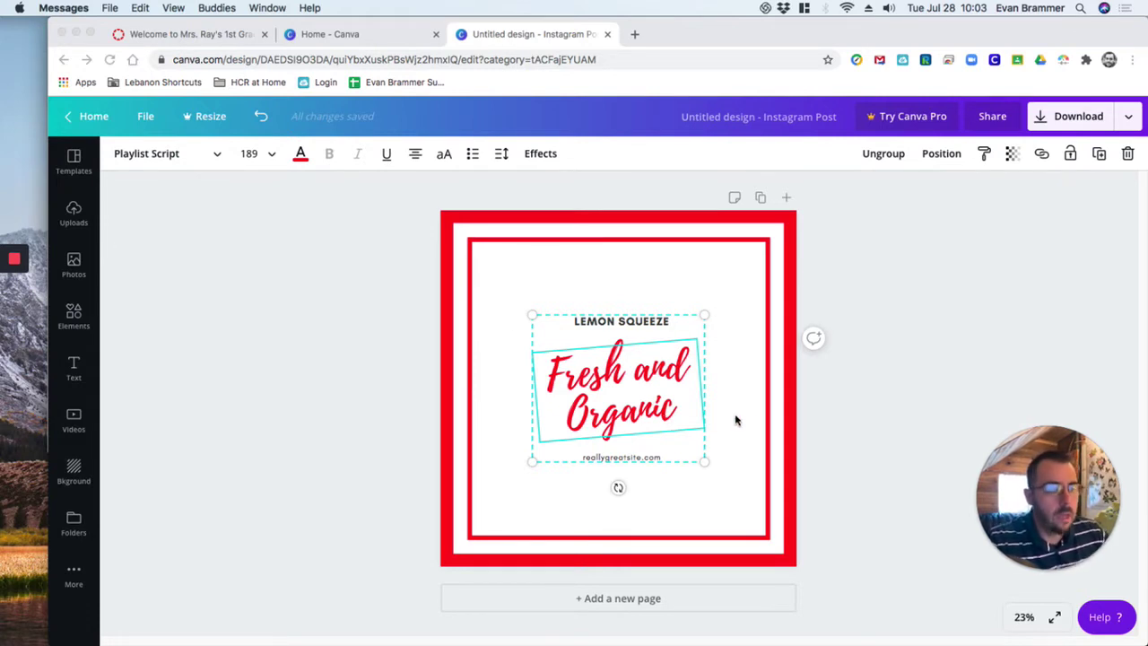
Step: Ungroup the text elements and delete the "LEMON SQUEEZE" line above the heading
click(892, 156)
click(888, 154)
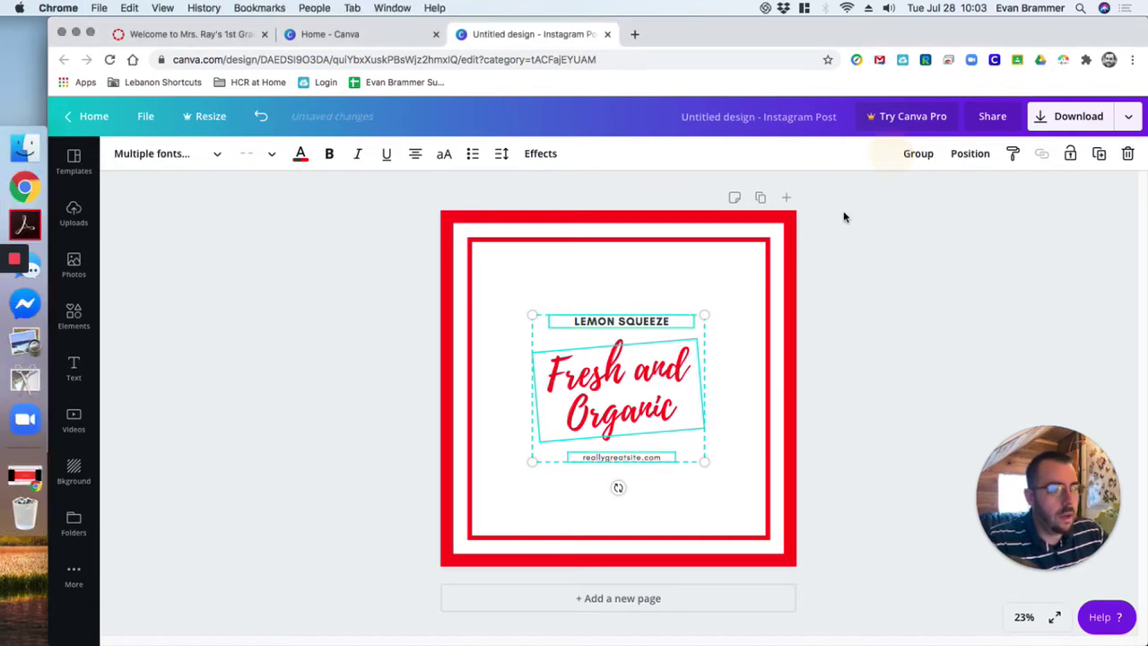
click(667, 305)
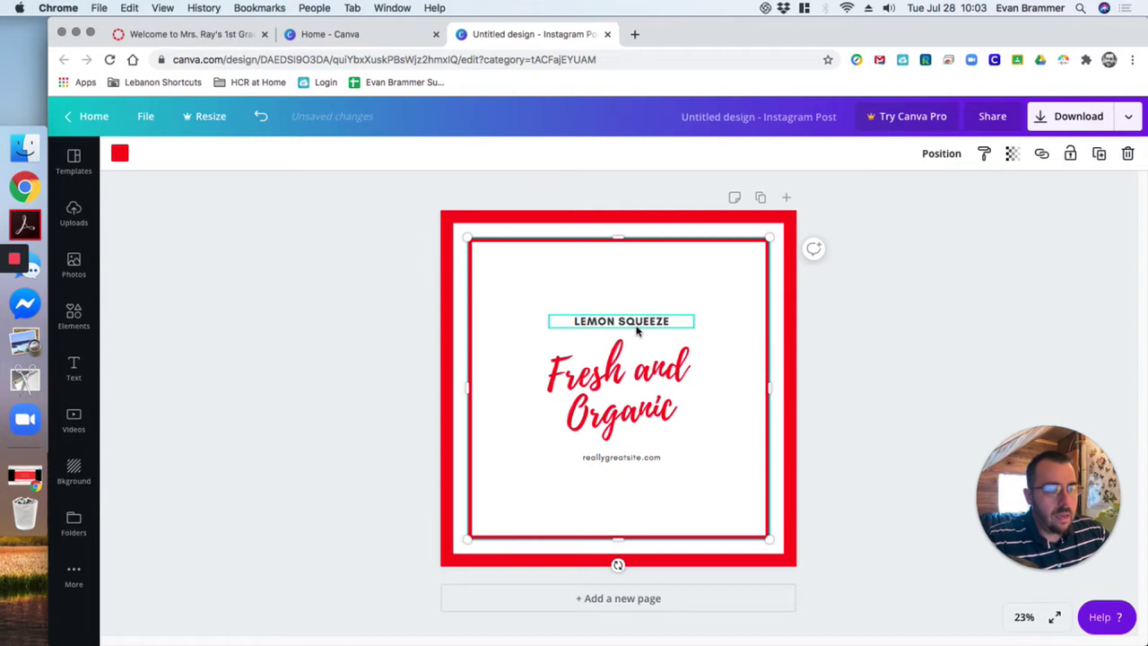
click(636, 325)
key(Delete)
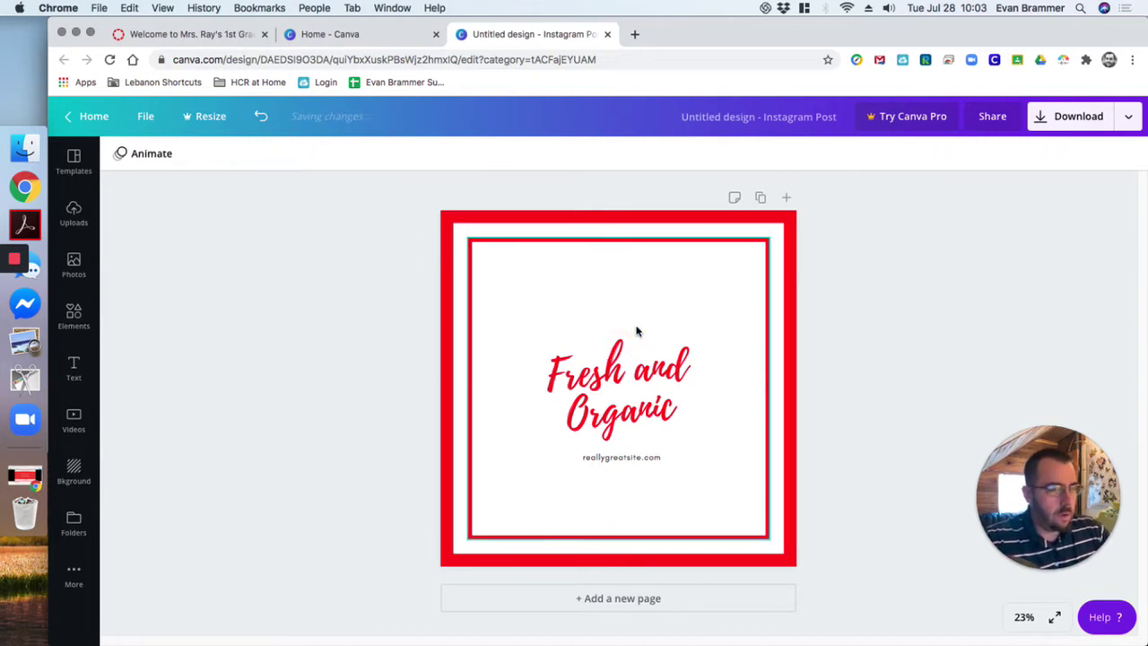
Step: Rotate the tilted "Fresh and Organic" heading until it is level
click(606, 350)
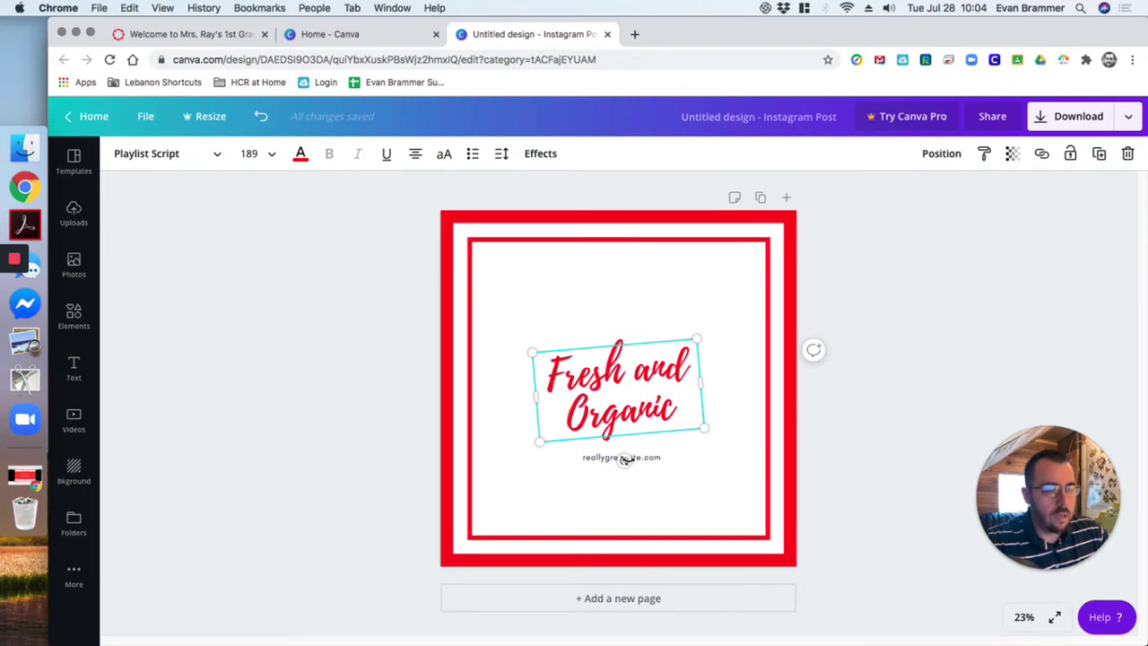
drag(625, 459, 621, 459)
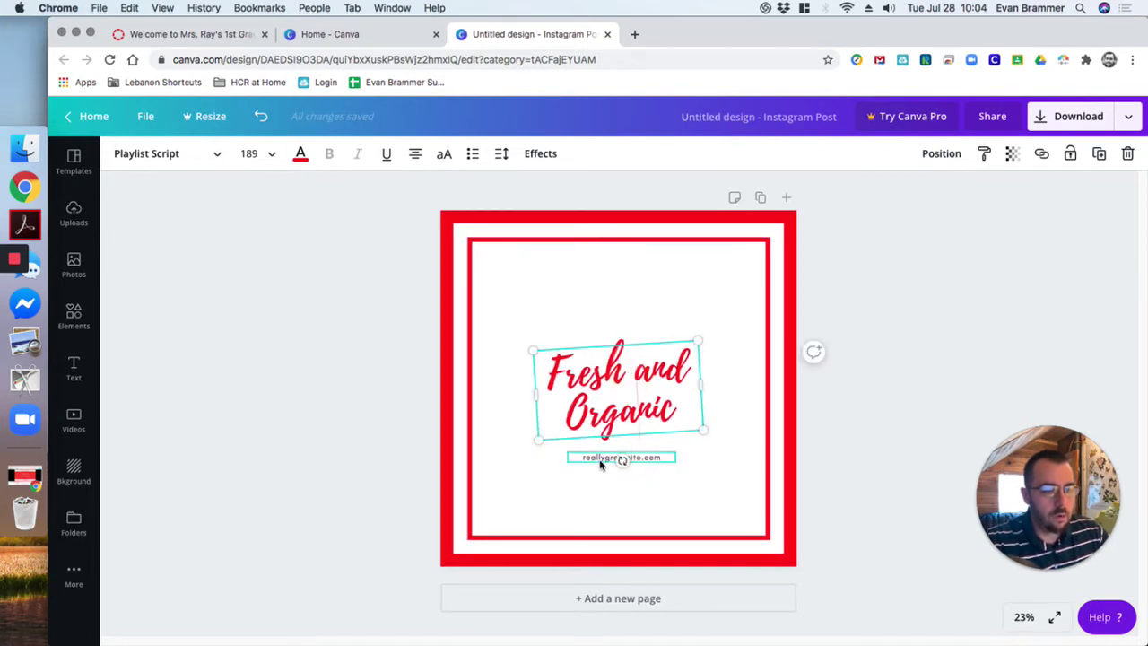
mouse_move(623, 458)
mouse_down()
mouse_move(645, 461)
mouse_move(618, 471)
mouse_up()
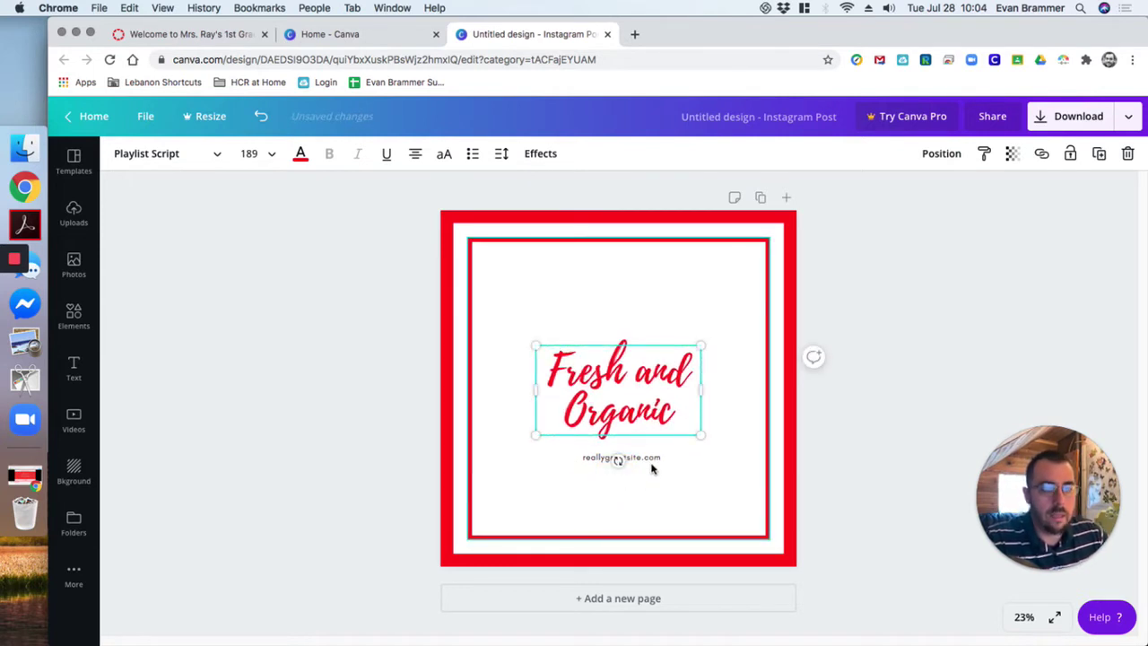
Step: Change the font of the "Fresh and Organic" heading to Caveat Brush
drag(678, 424, 540, 357)
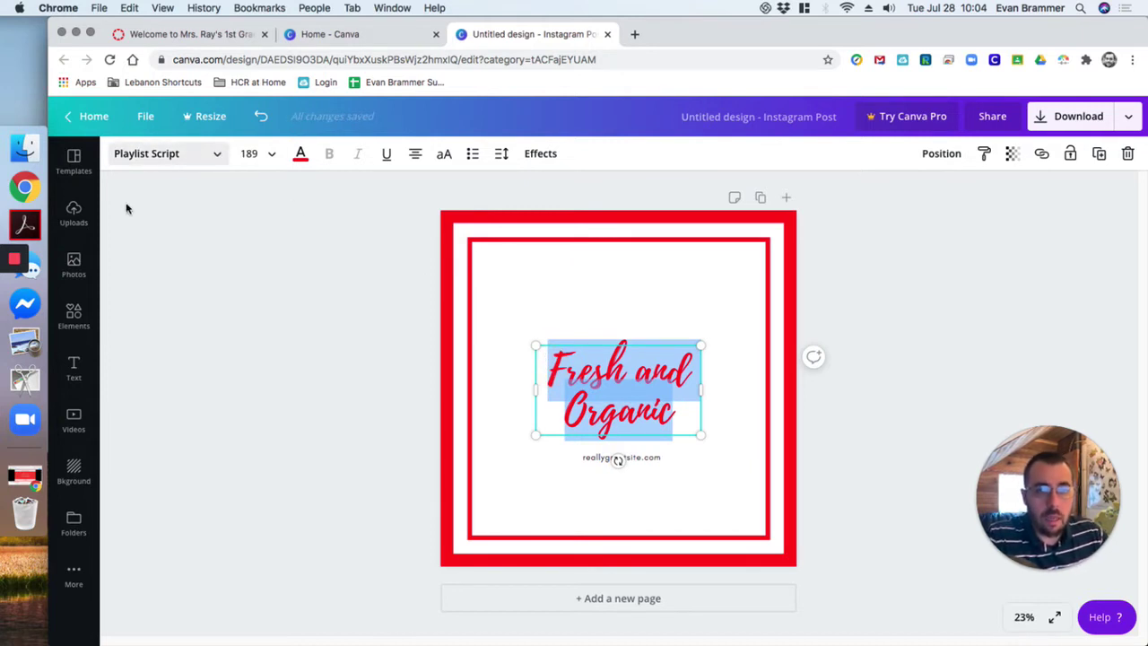
click(215, 154)
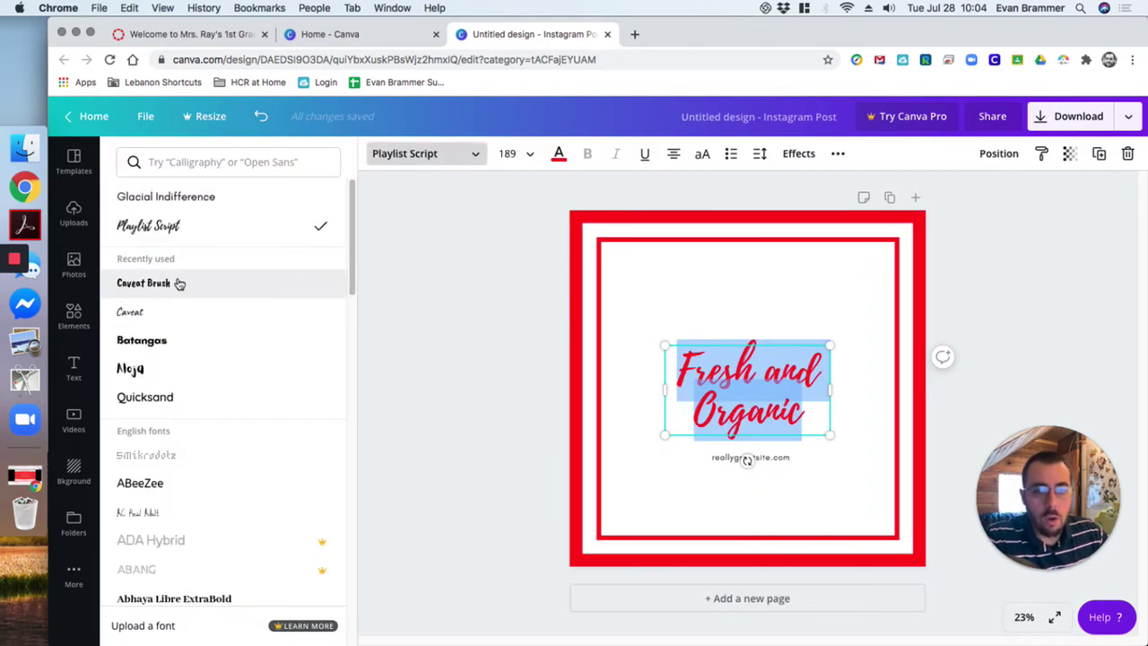
click(151, 284)
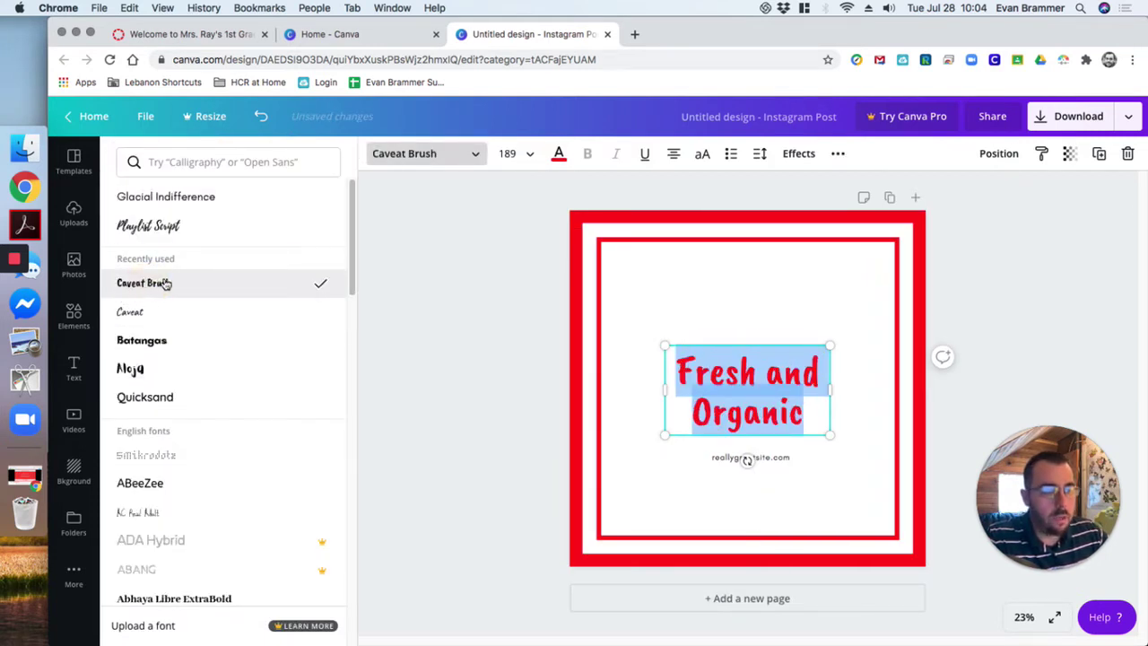
click(529, 475)
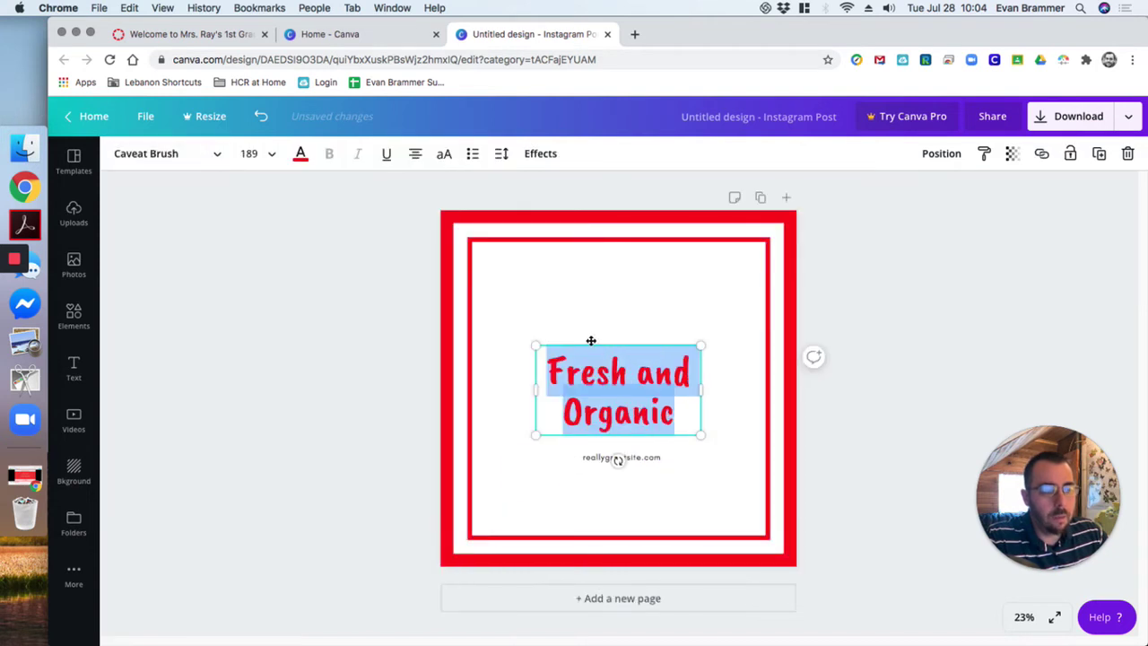
click(626, 378)
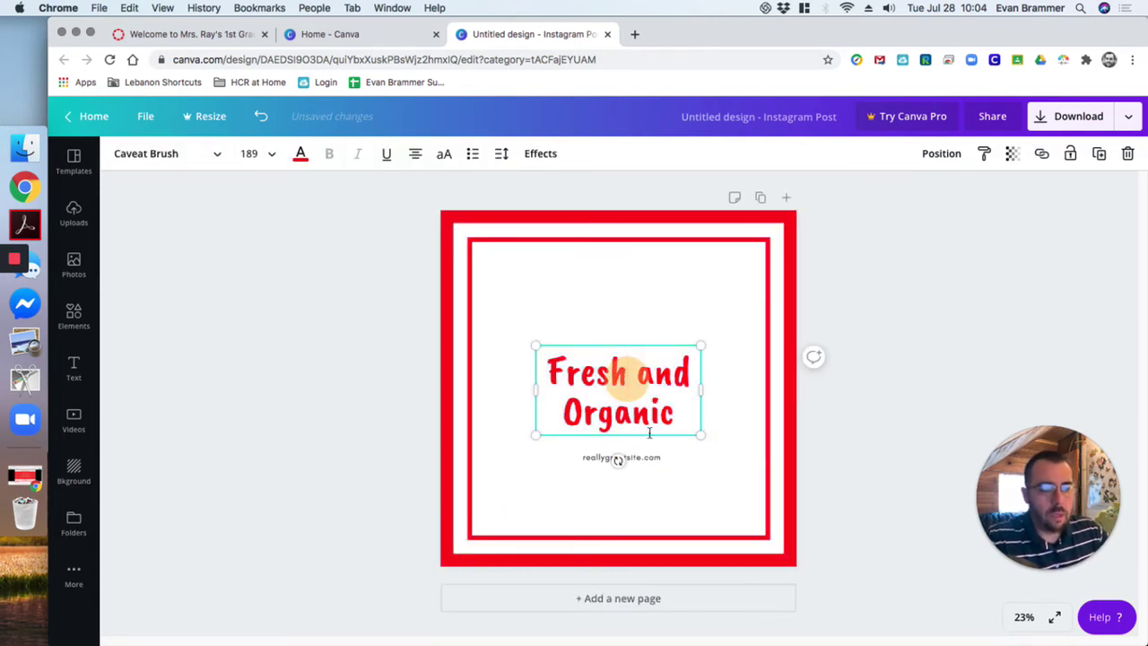
Step: Delete the "reallygreatsite.com" line and replace the heading's text with "READING" in capitals
click(659, 459)
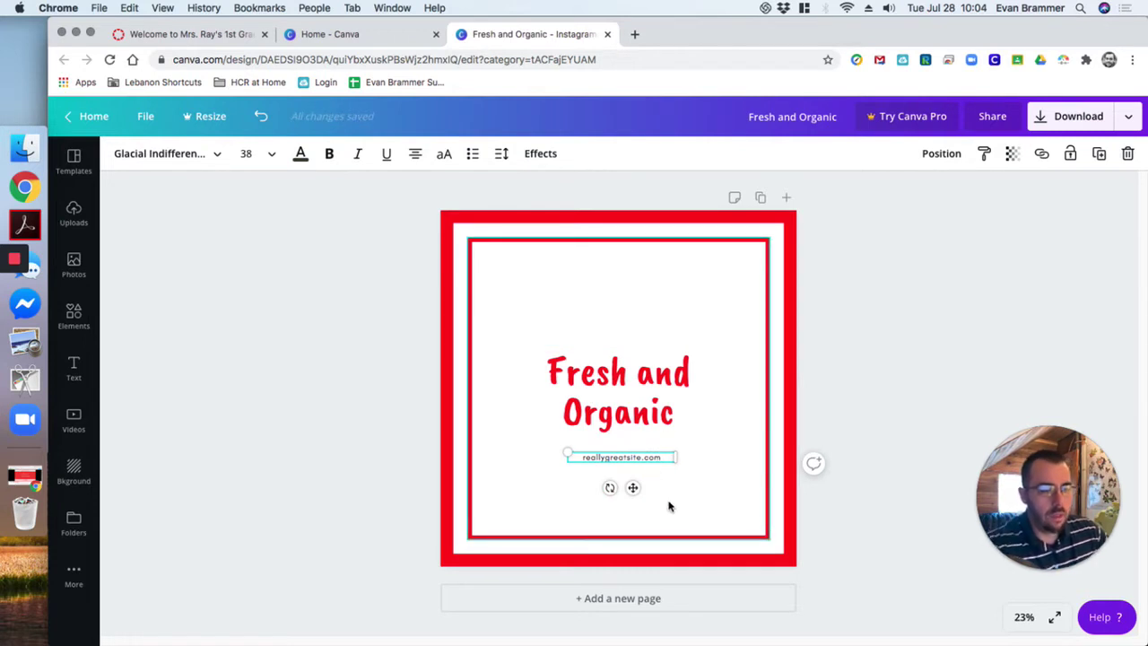
key(Delete)
click(636, 385)
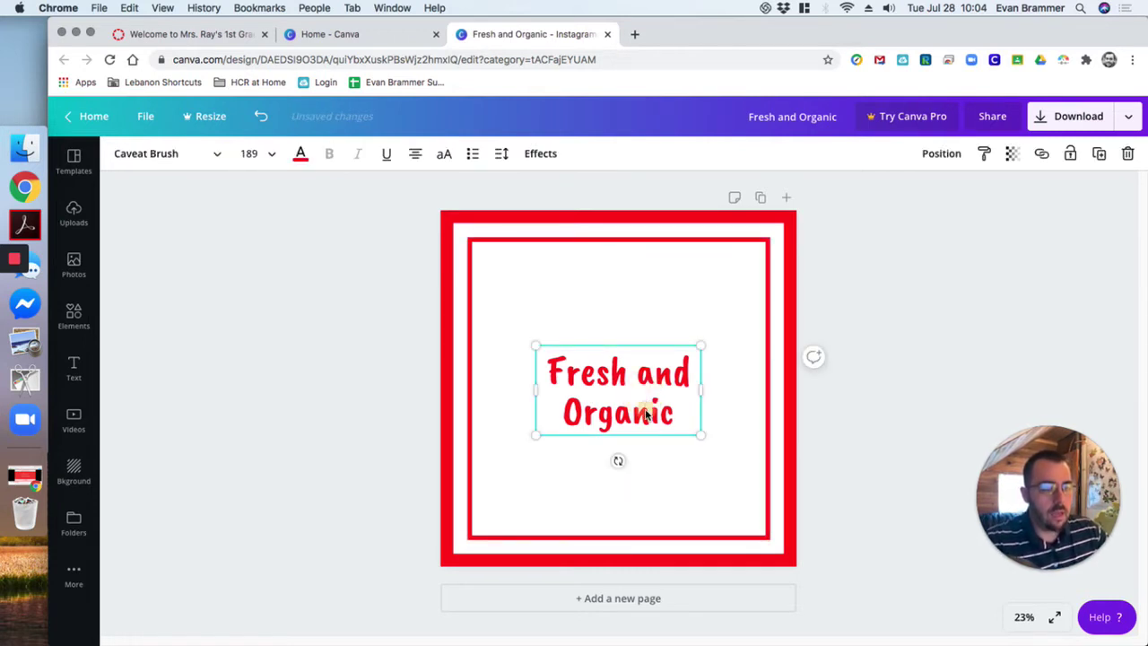
drag(671, 417, 539, 365)
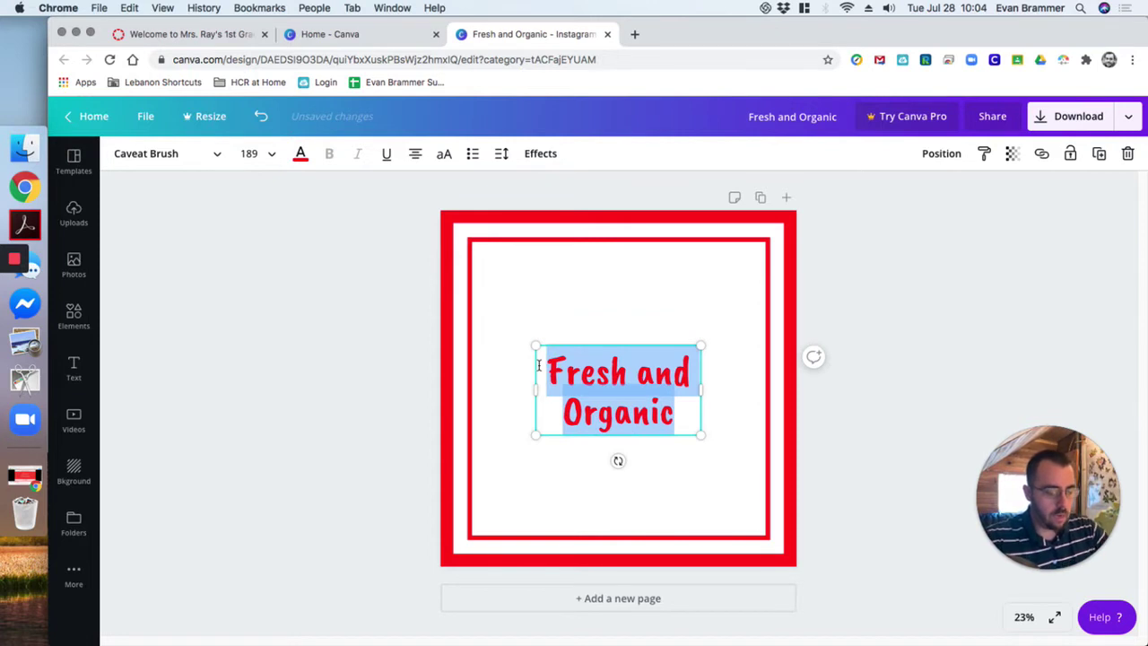
text(Reading)
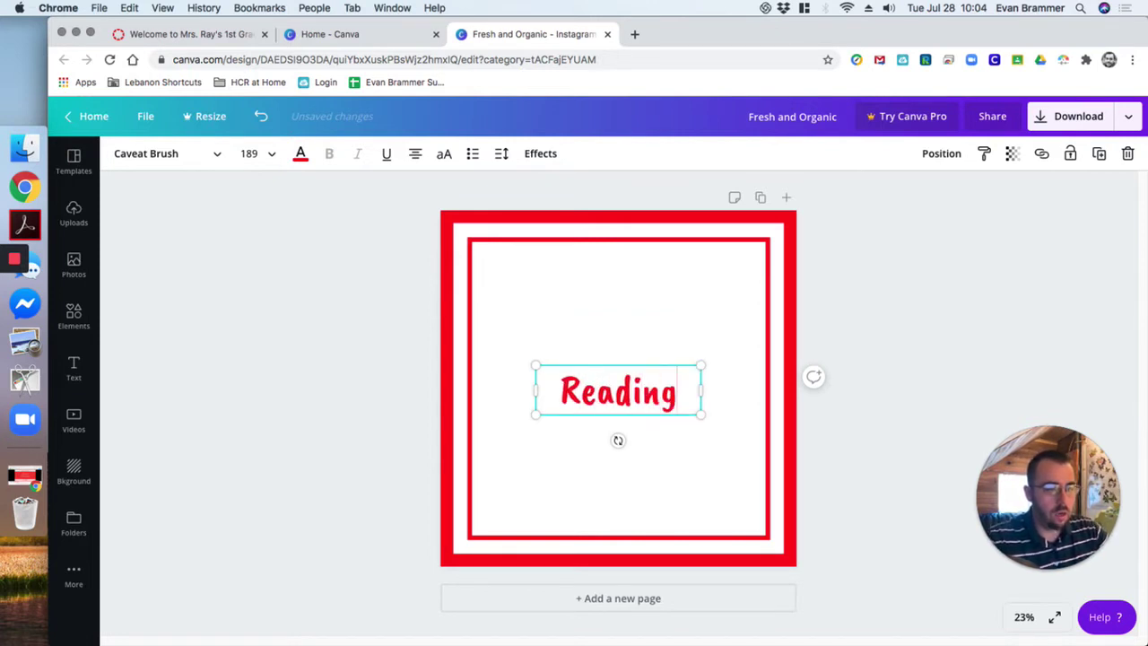
key(super+a)
text(READING)
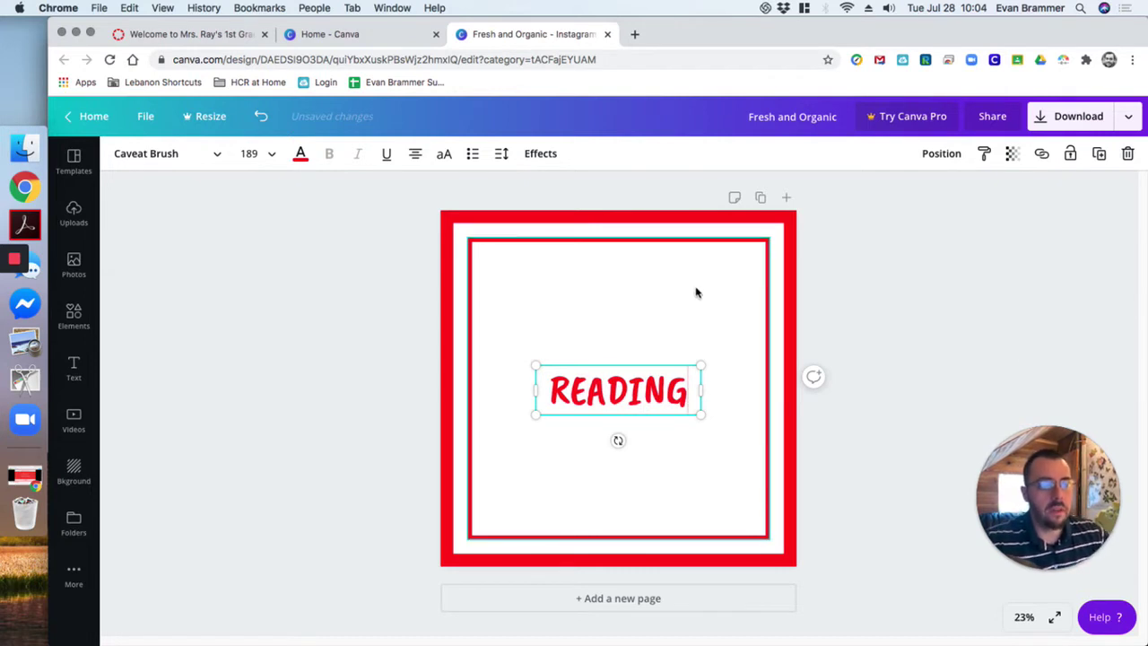
Step: Move the "READING" text down to just above the inner frame's lower edge, keeping it horizontally centered
click(619, 266)
click(619, 372)
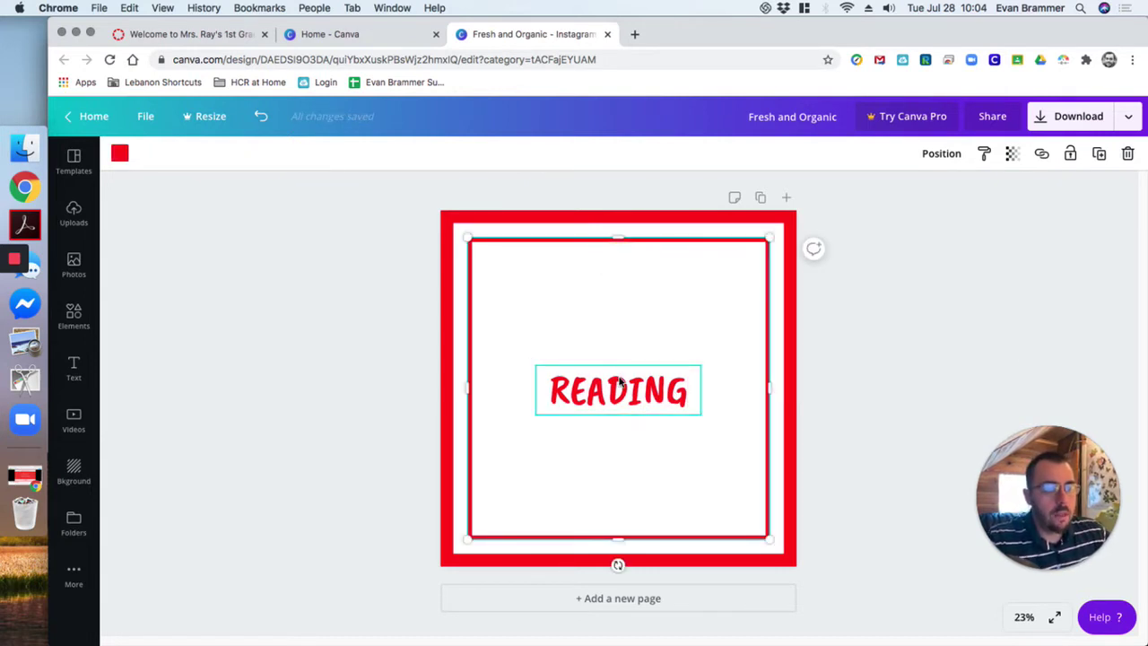
mouse_move(626, 394)
mouse_down()
mouse_move(622, 489)
mouse_move(609, 469)
mouse_move(661, 472)
mouse_move(608, 478)
mouse_move(625, 476)
mouse_move(625, 392)
mouse_up()
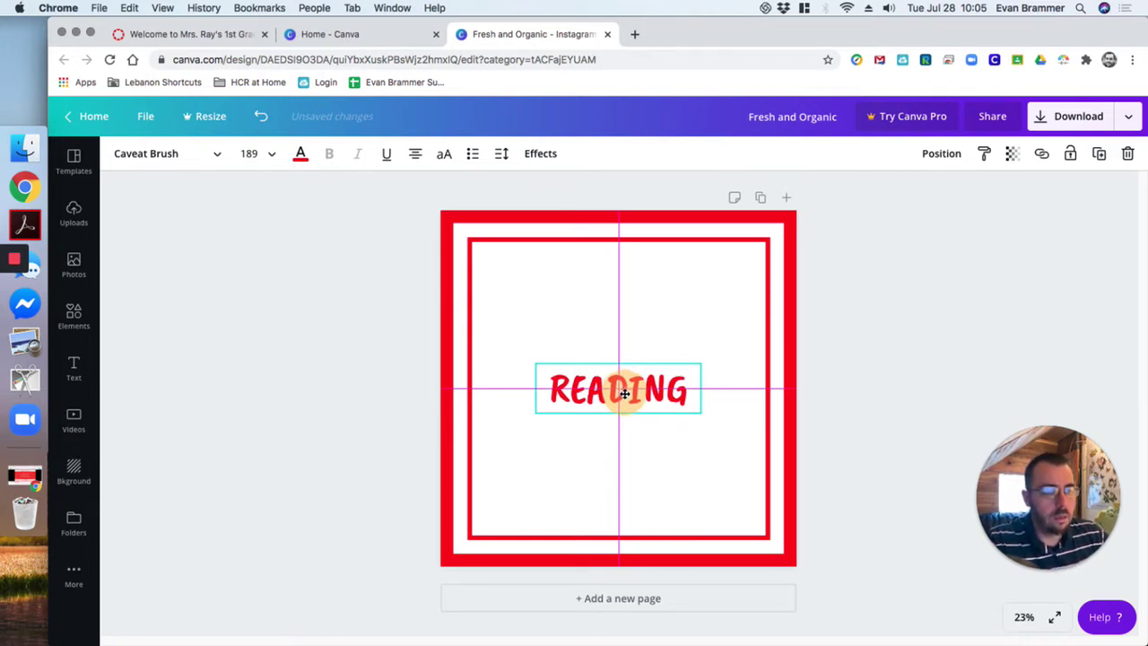
drag(625, 393, 625, 485)
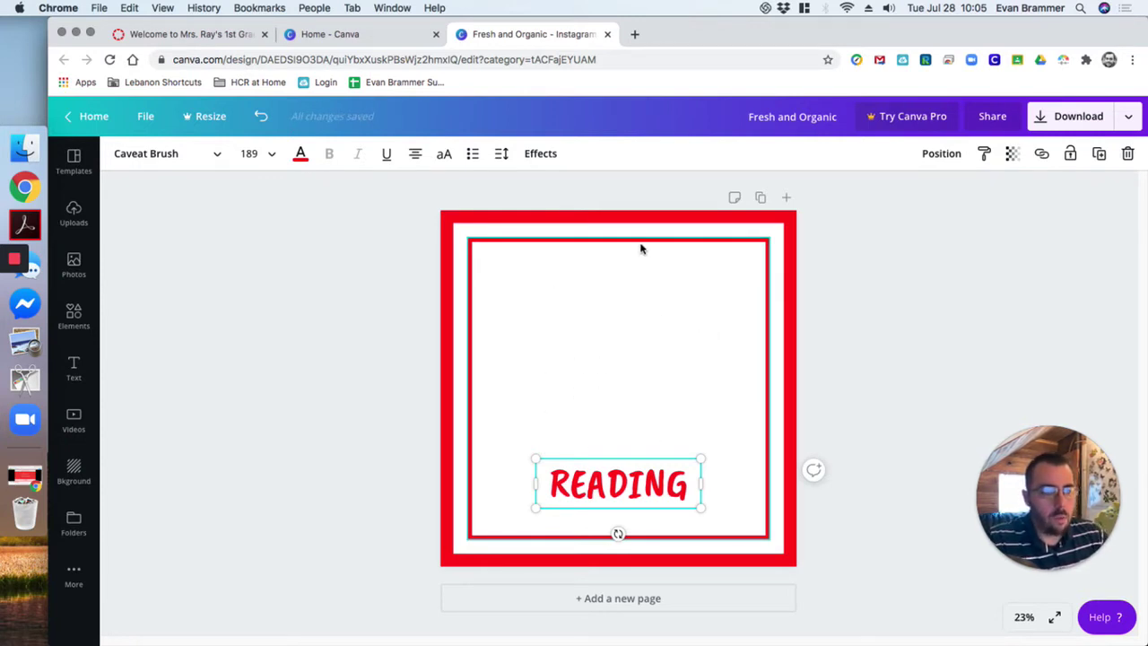
Step: Open the elements library and view its recent searches for icons and shapes
click(633, 357)
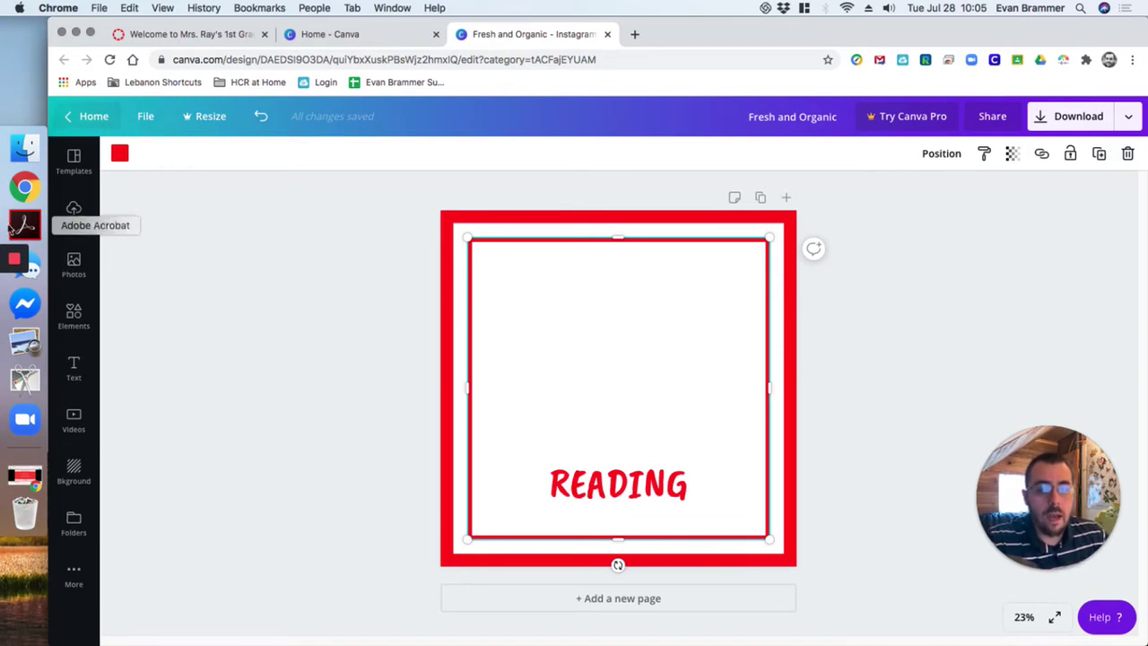
click(72, 319)
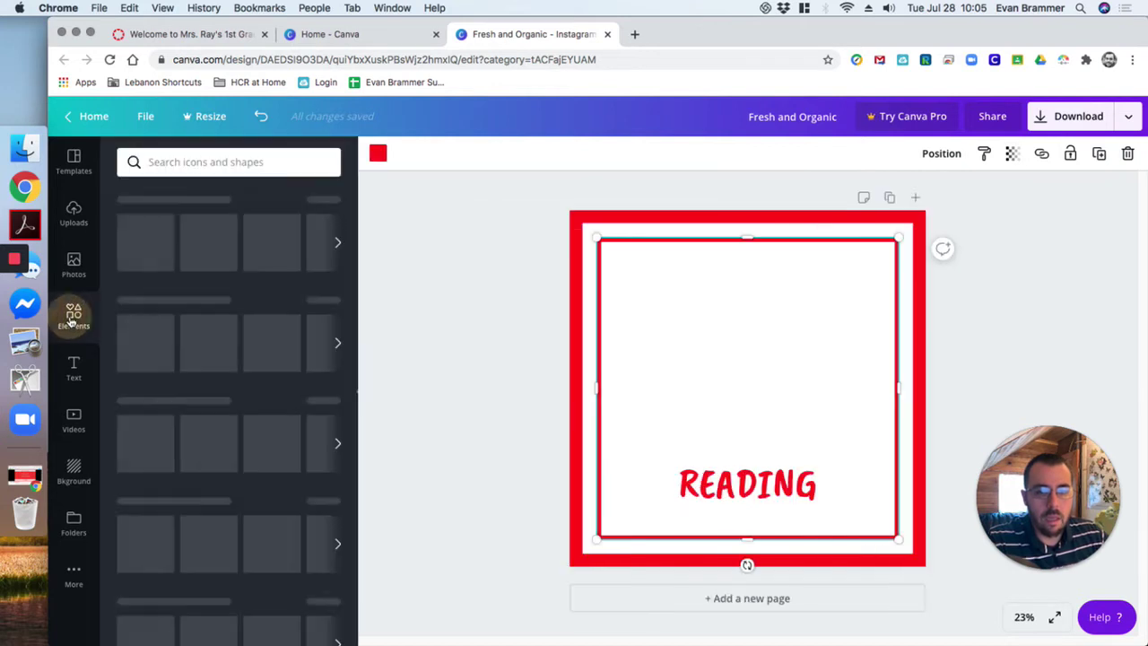
click(245, 158)
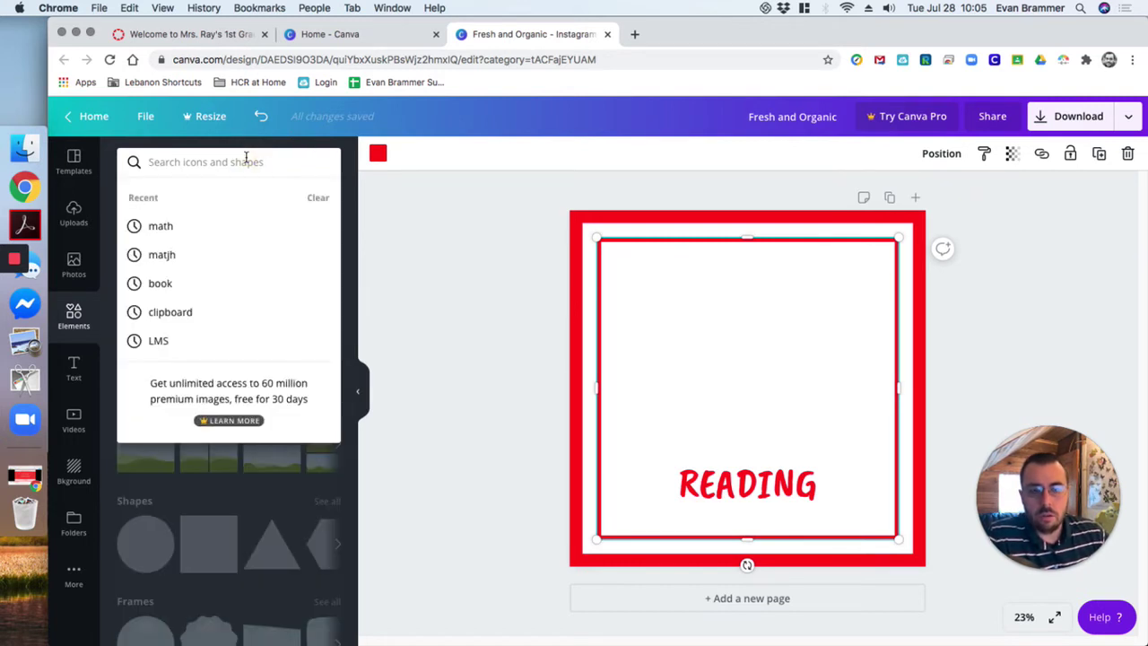
click(486, 222)
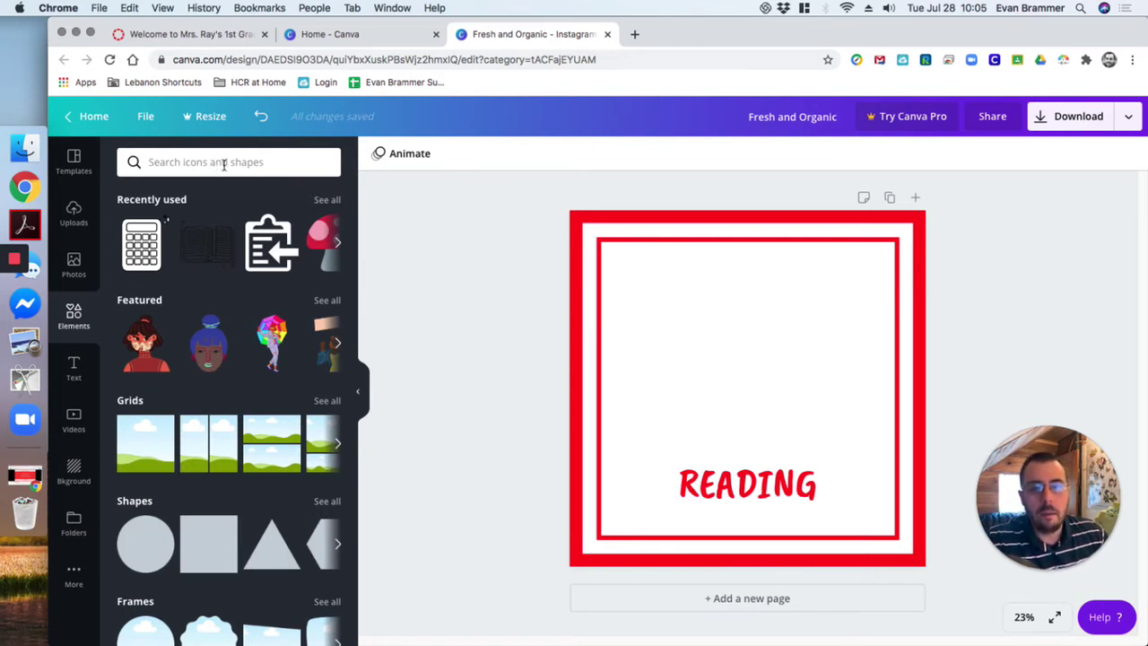
Step: Switch to the Canvas course page, leave its edit view, copy the red READING button image, and return to the Canva design
click(184, 36)
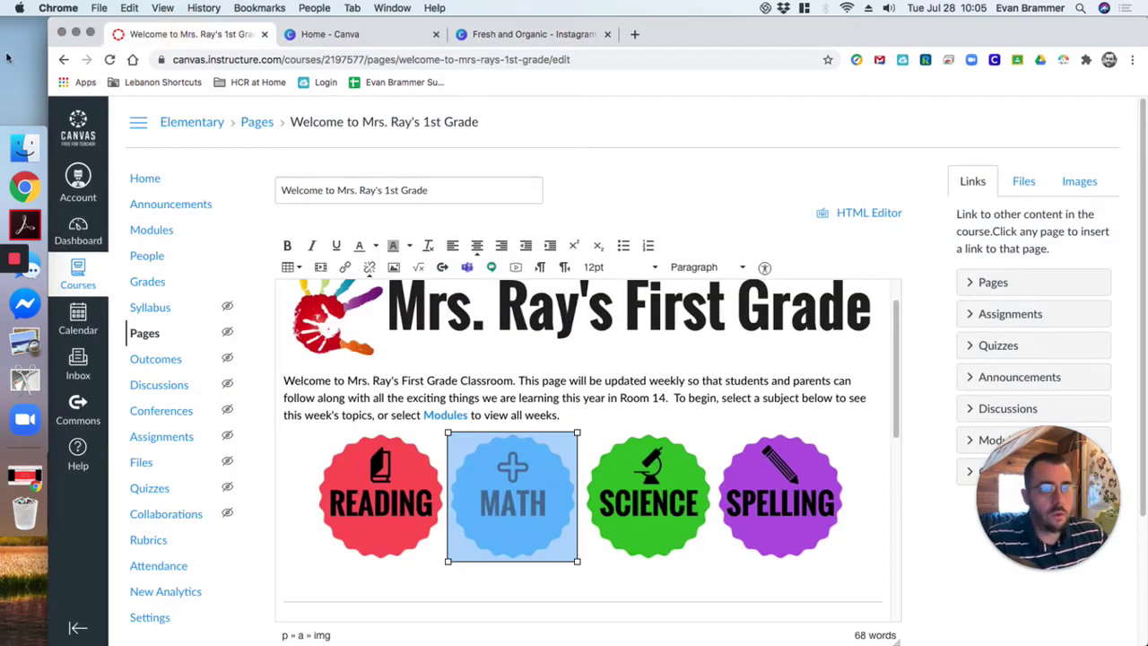
click(63, 61)
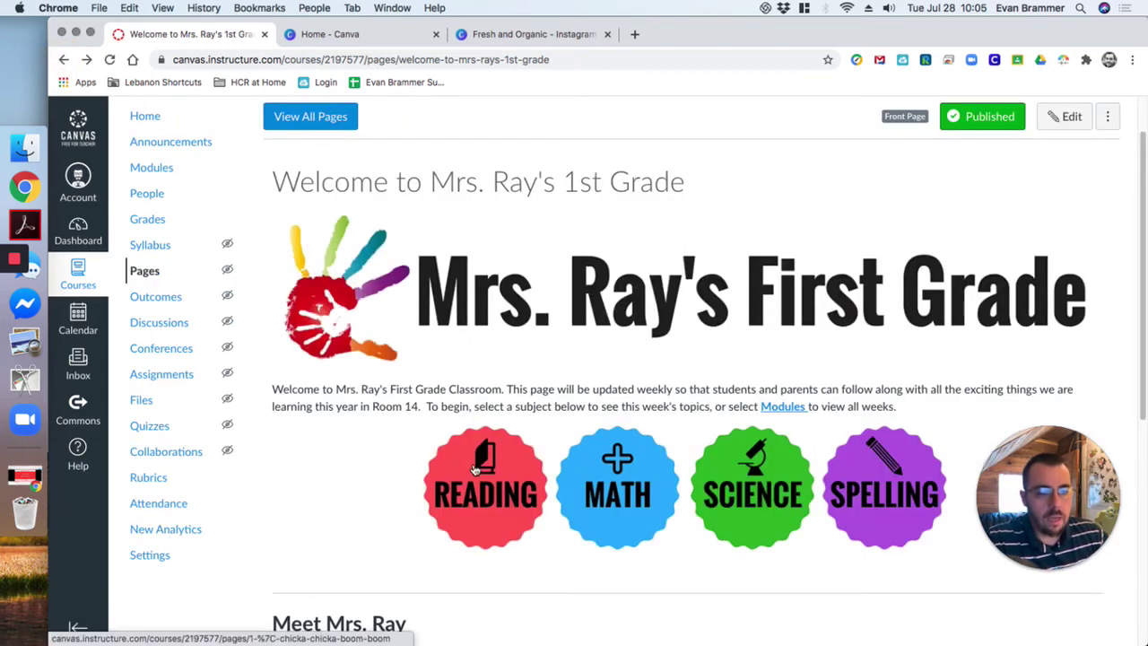
right_click(481, 484)
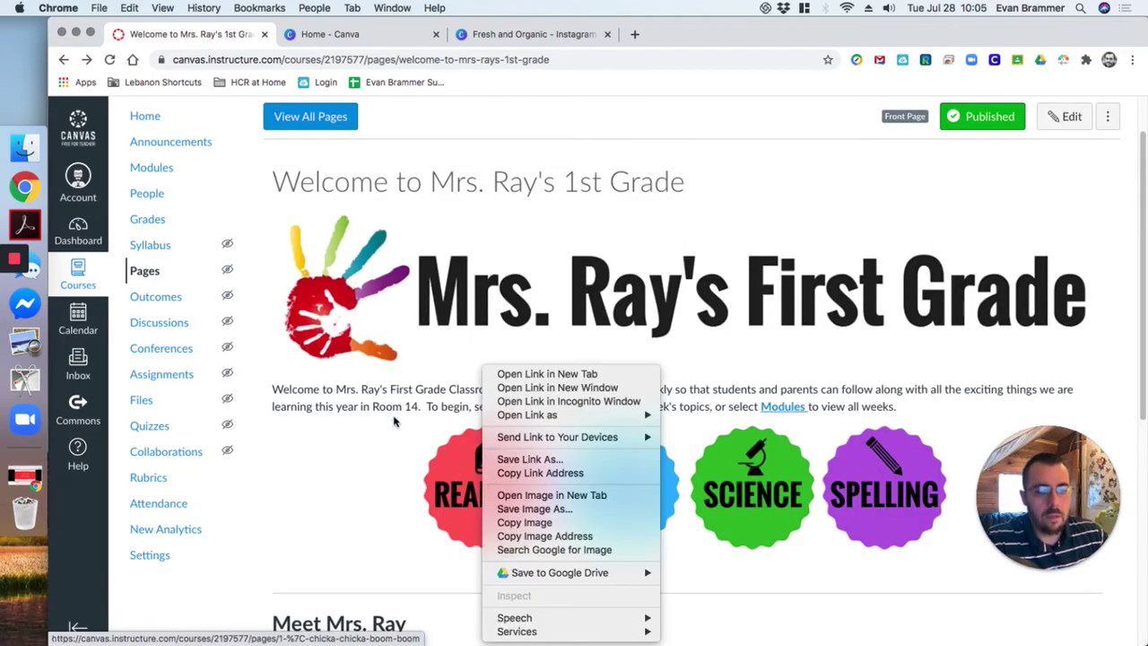
click(524, 522)
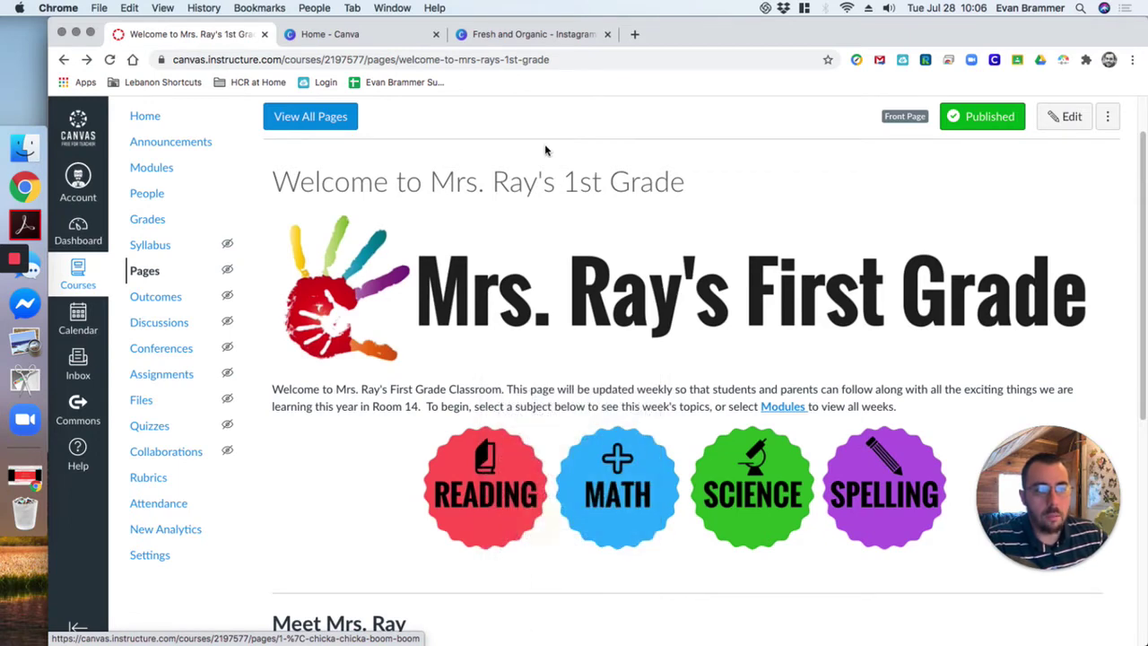
click(502, 34)
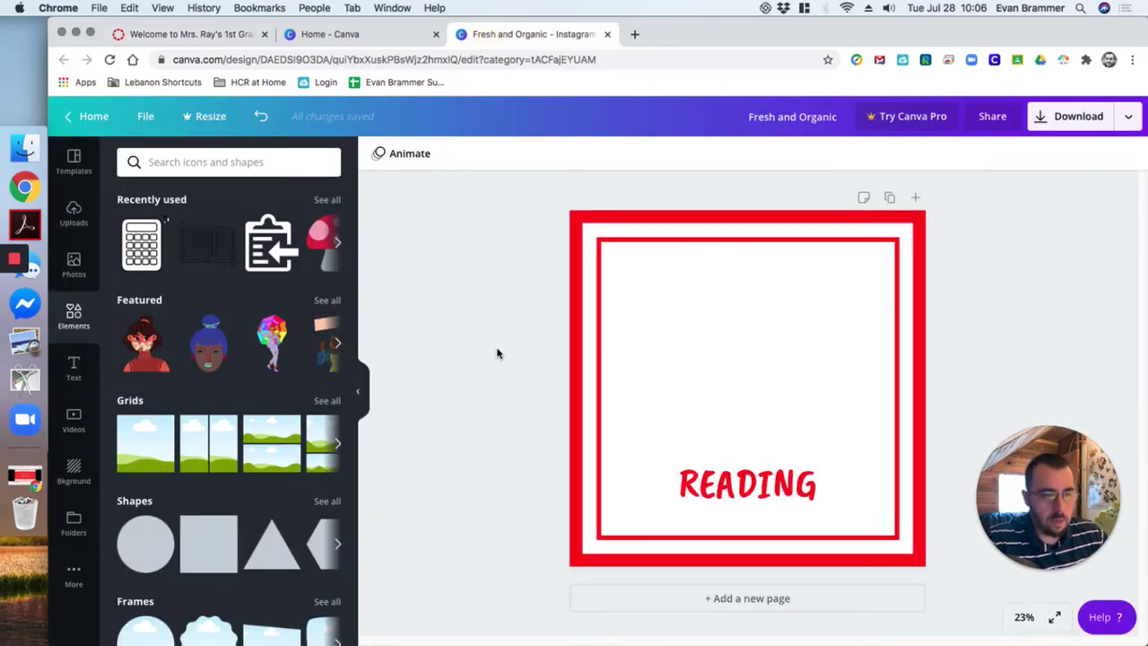
Step: Paste the copied READING badge image onto the design, shift it slightly, and delete it
right_click(712, 337)
click(785, 392)
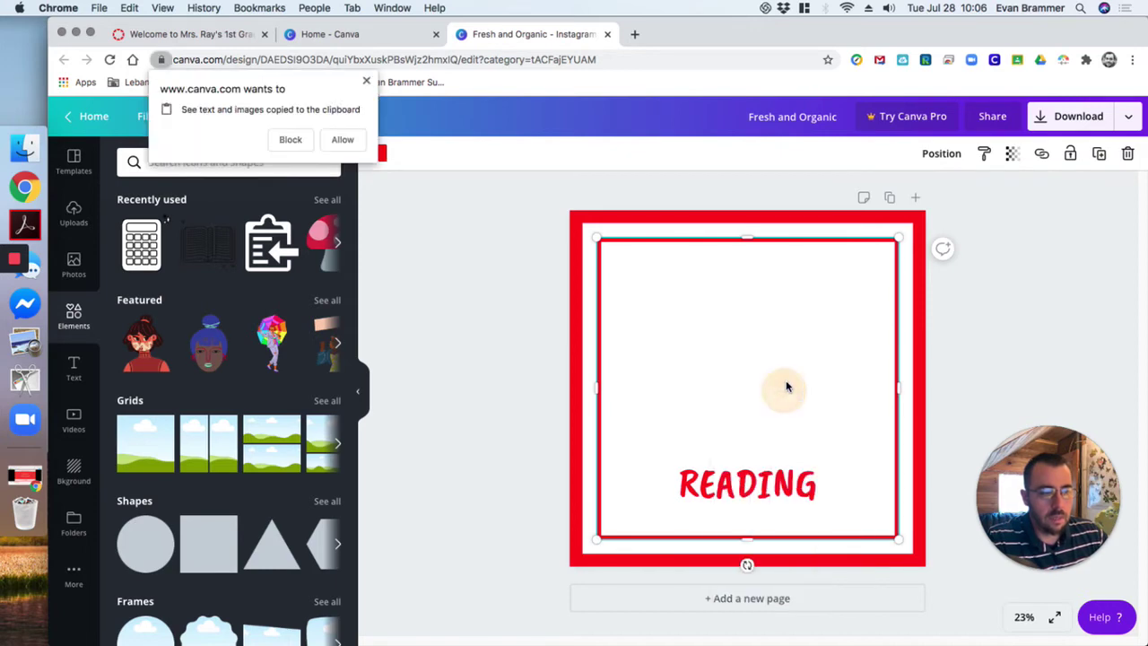
click(339, 141)
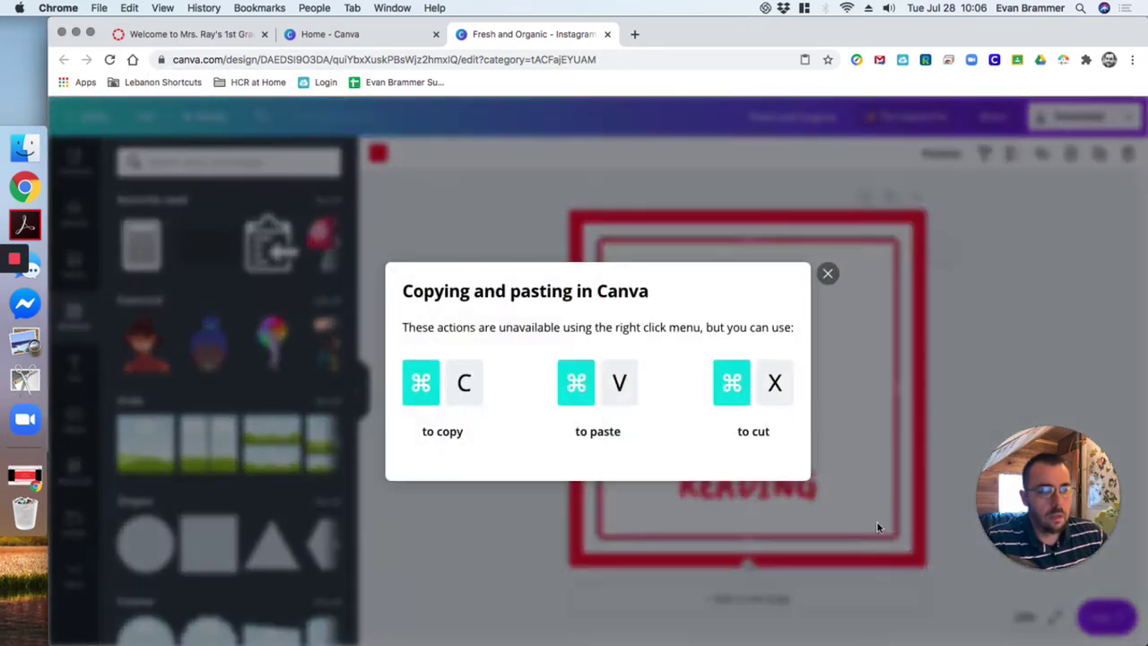
click(827, 273)
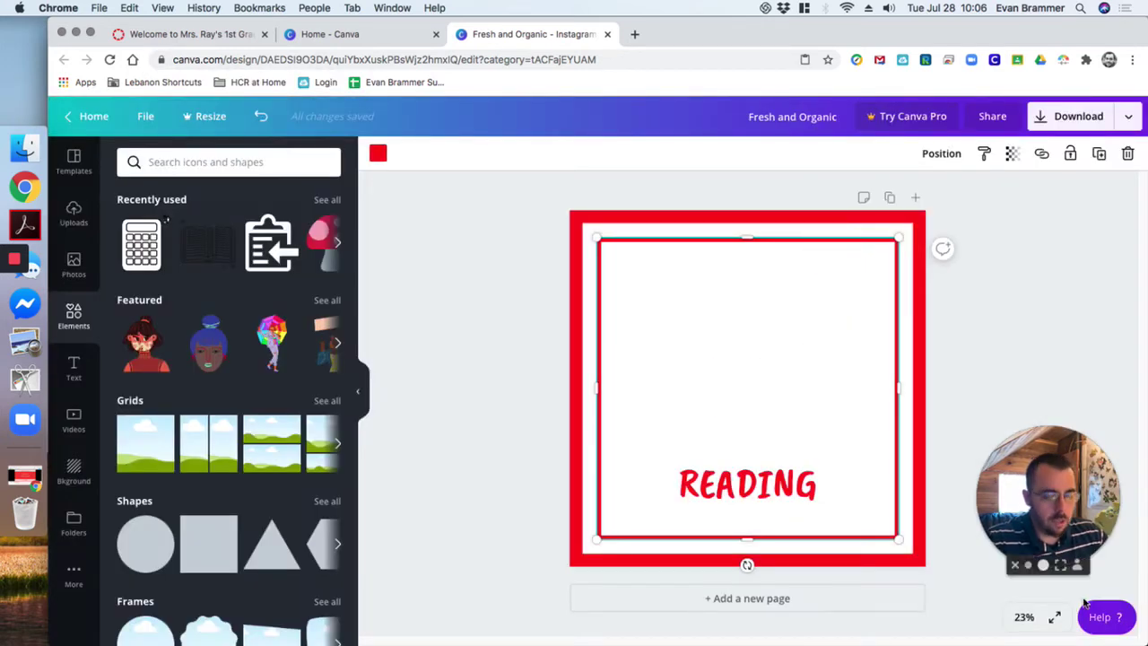
key(super+v)
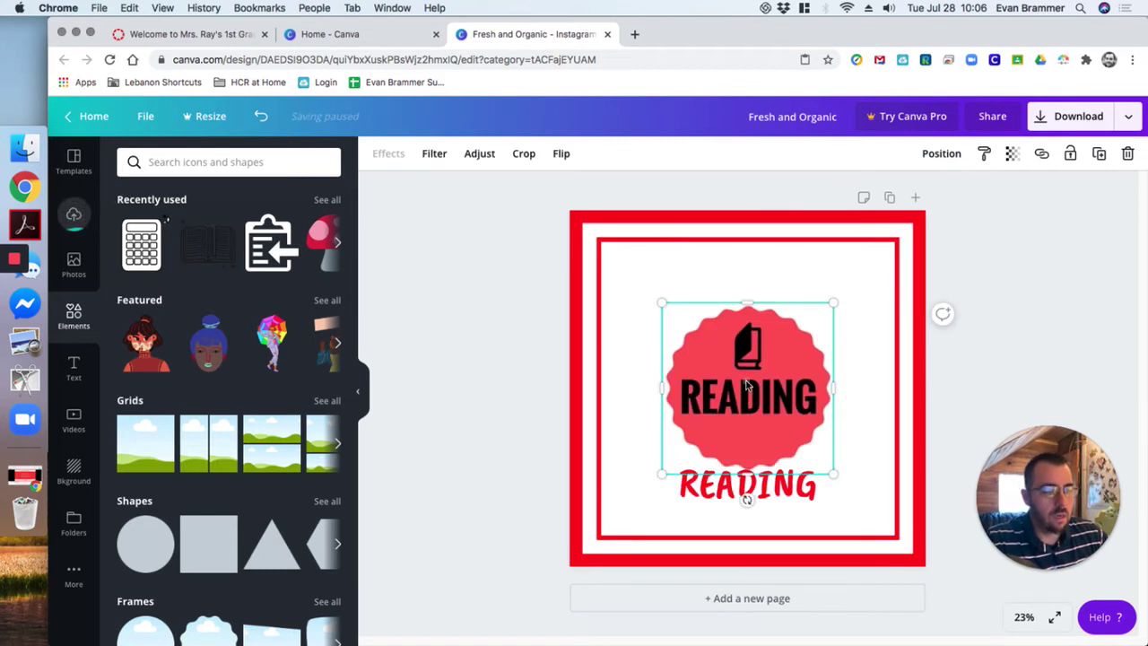
mouse_move(746, 383)
mouse_down()
mouse_move(721, 314)
mouse_move(717, 334)
mouse_move(763, 380)
mouse_up()
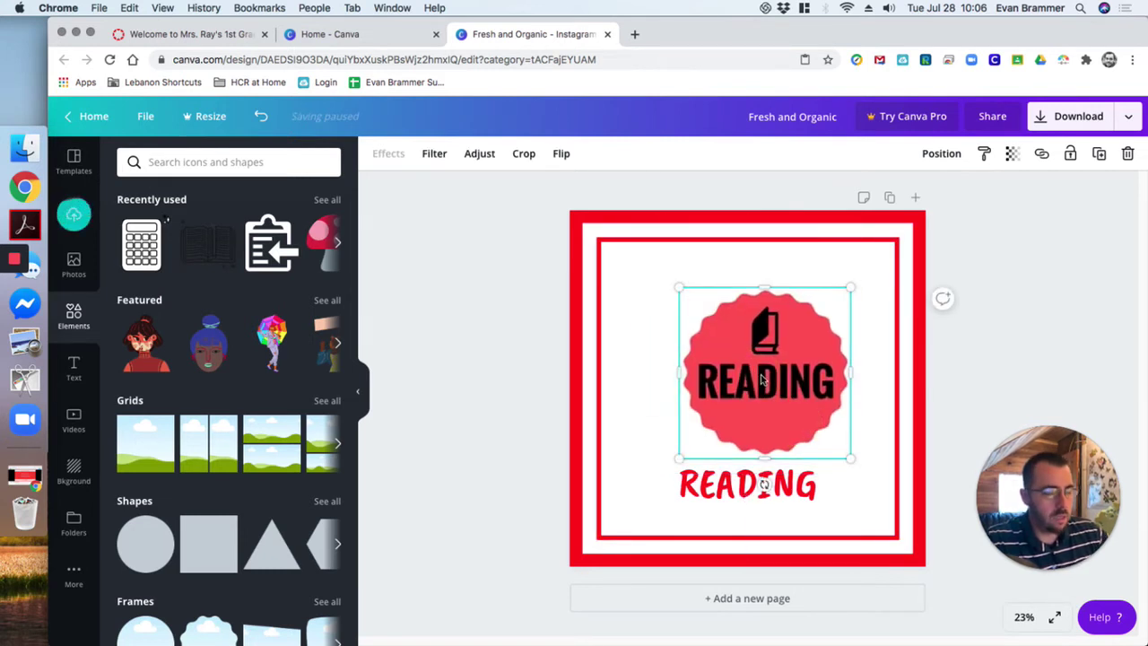
key(Delete)
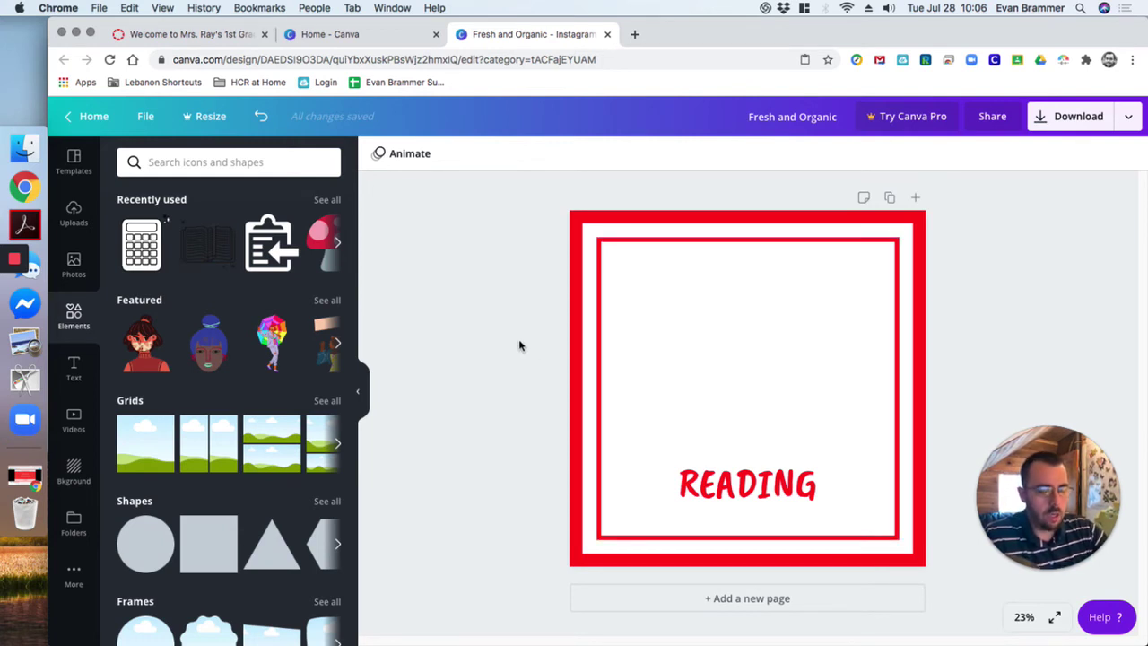
key(super+space)
text(fl)
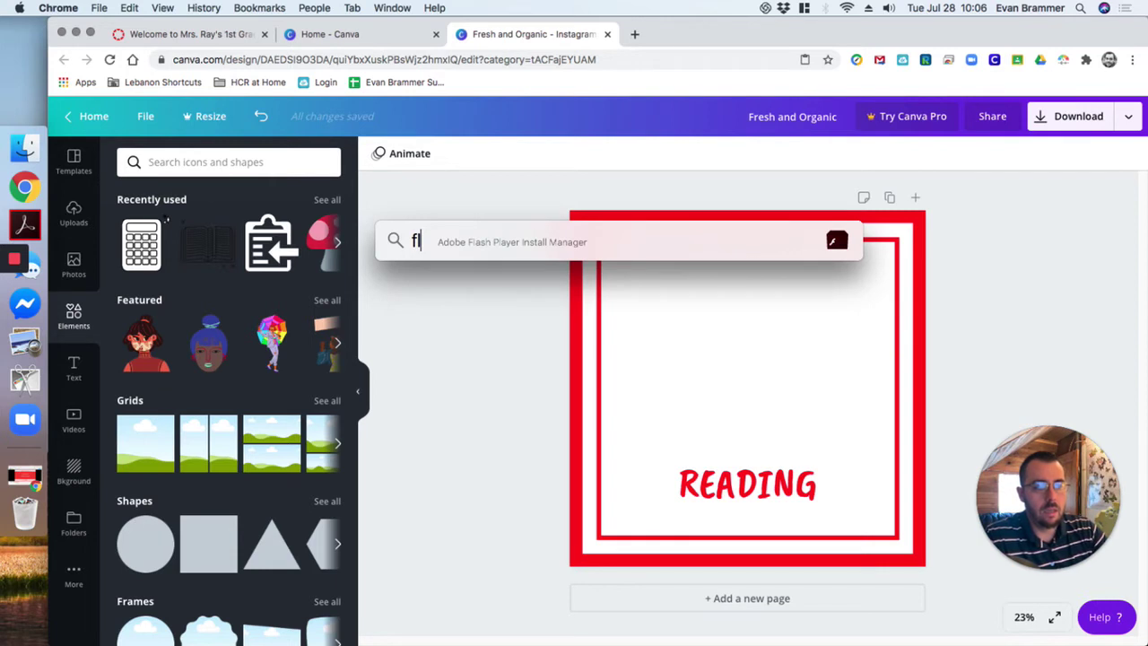
text(aticon)
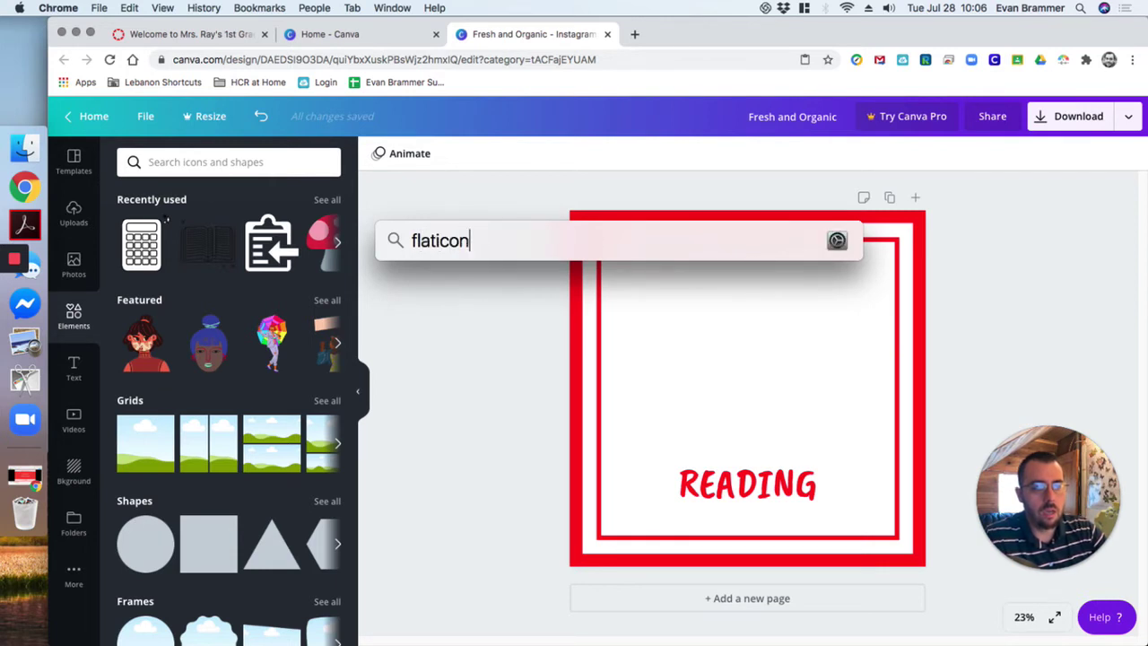
text(.com)
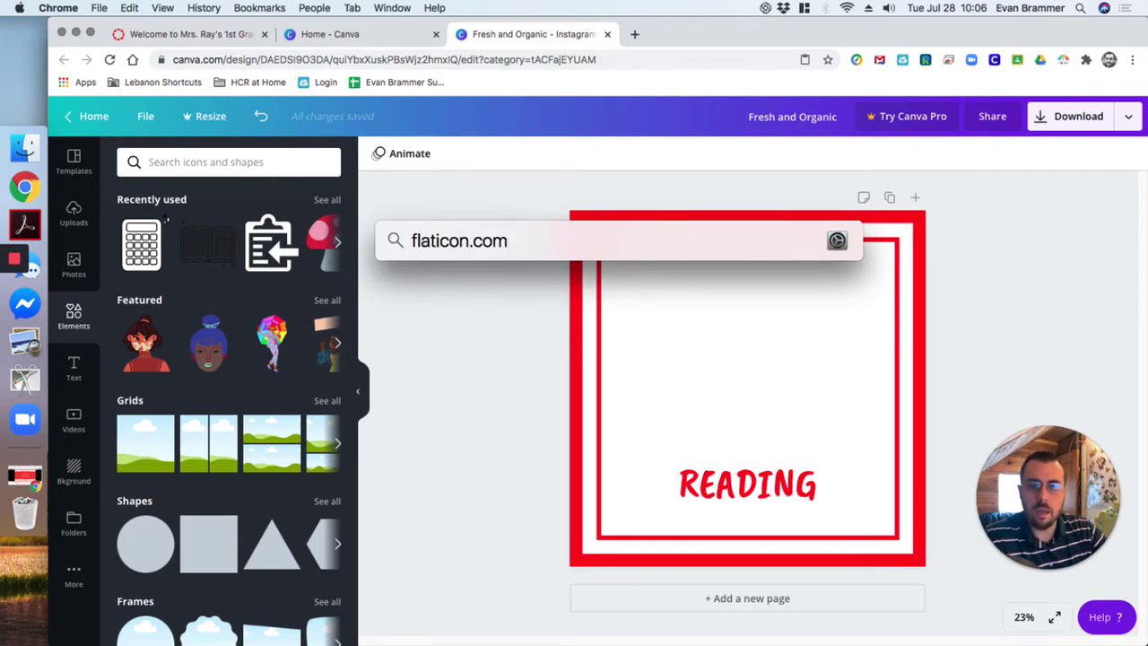
key(Escape)
key(Escape)
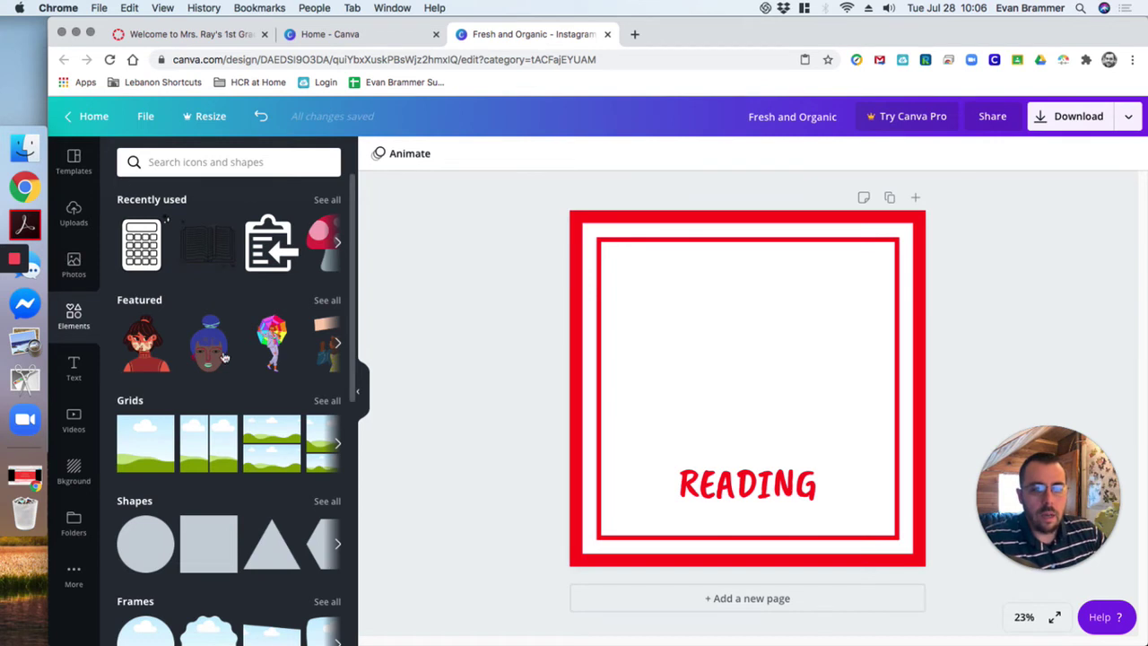
Step: Search the elements library for "book" and add the black-outlined open book icon to the design
click(175, 162)
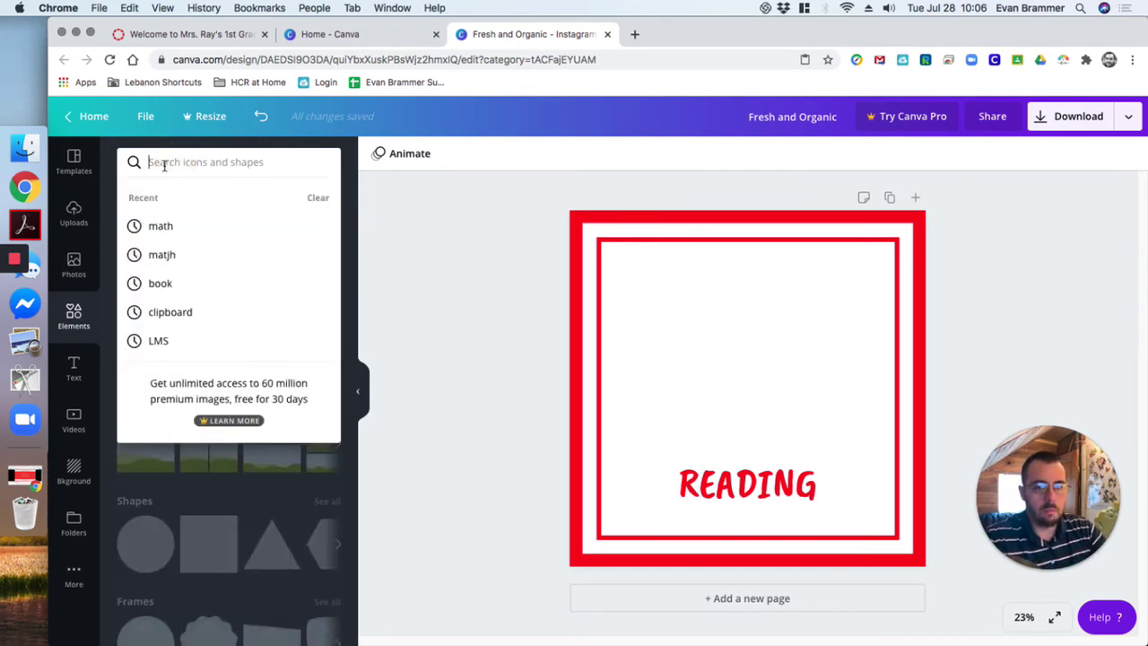
text(book)
key(Return)
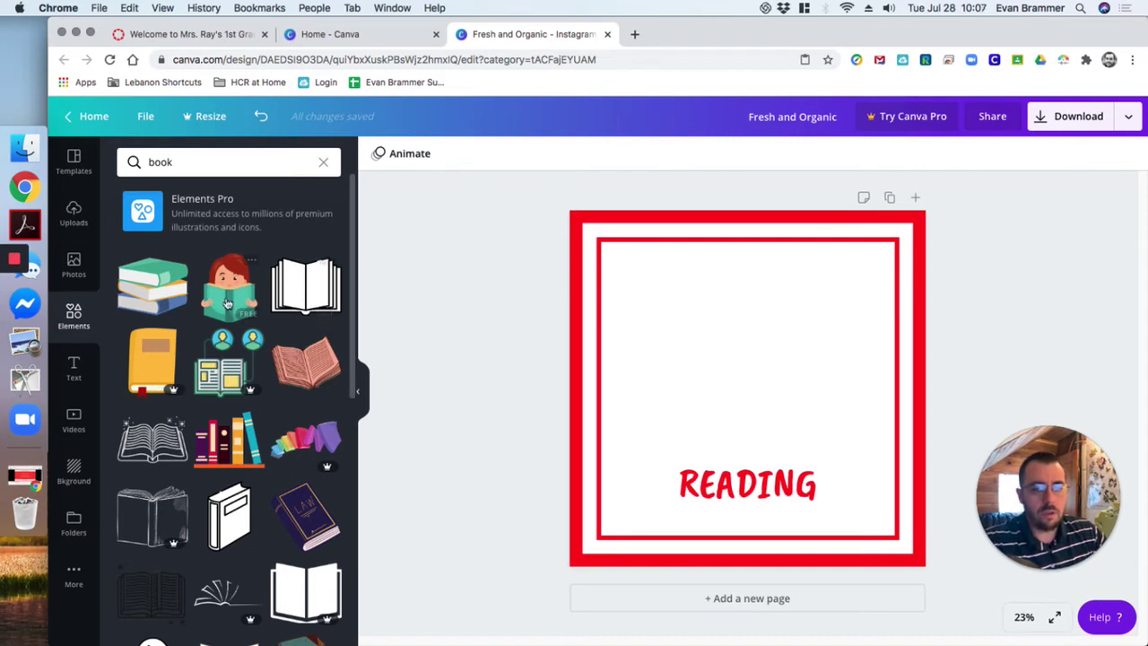
click(304, 302)
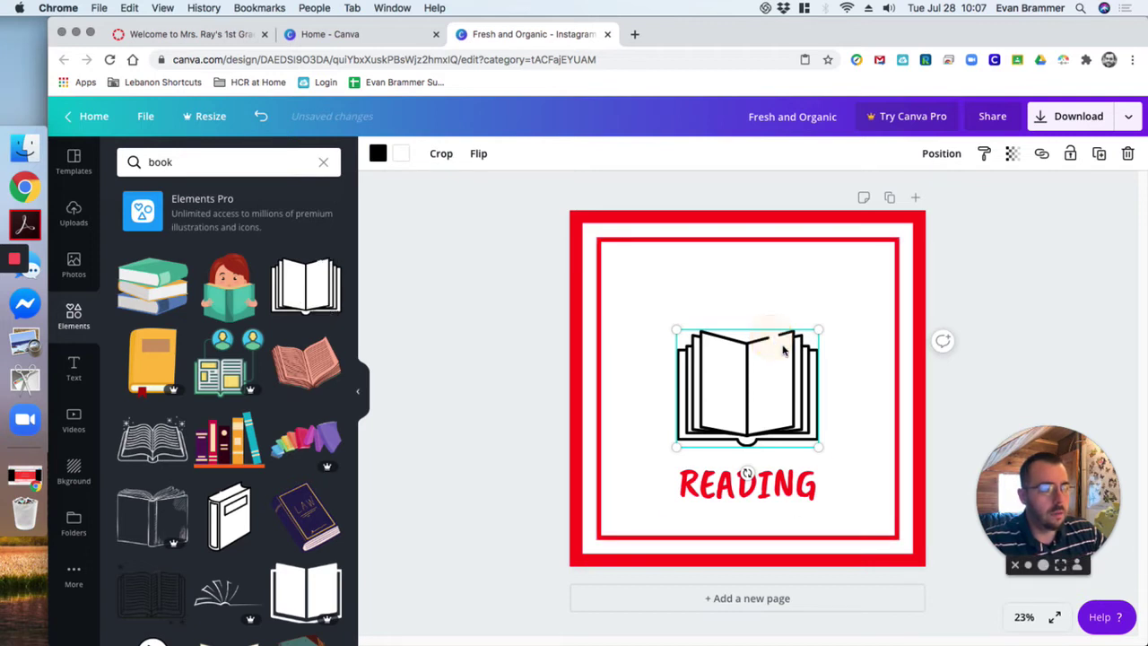
Step: Enlarge the open book icon to about 1,004 by 829 and place it centered above the READING text inside the inner frame
drag(767, 391, 767, 345)
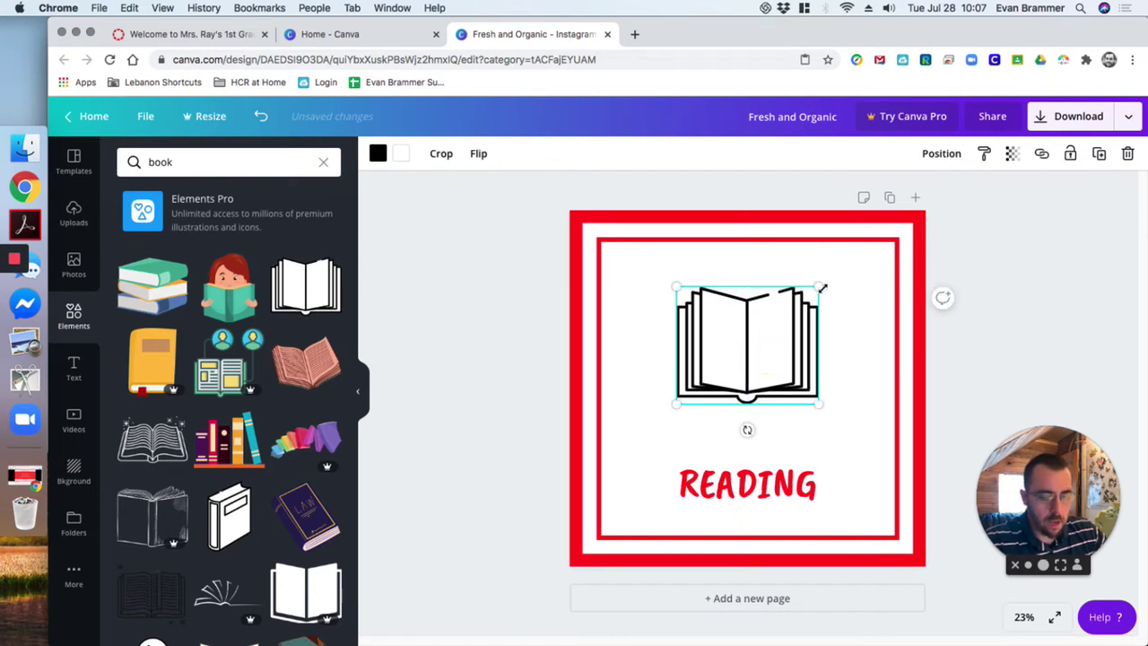
drag(821, 287, 846, 295)
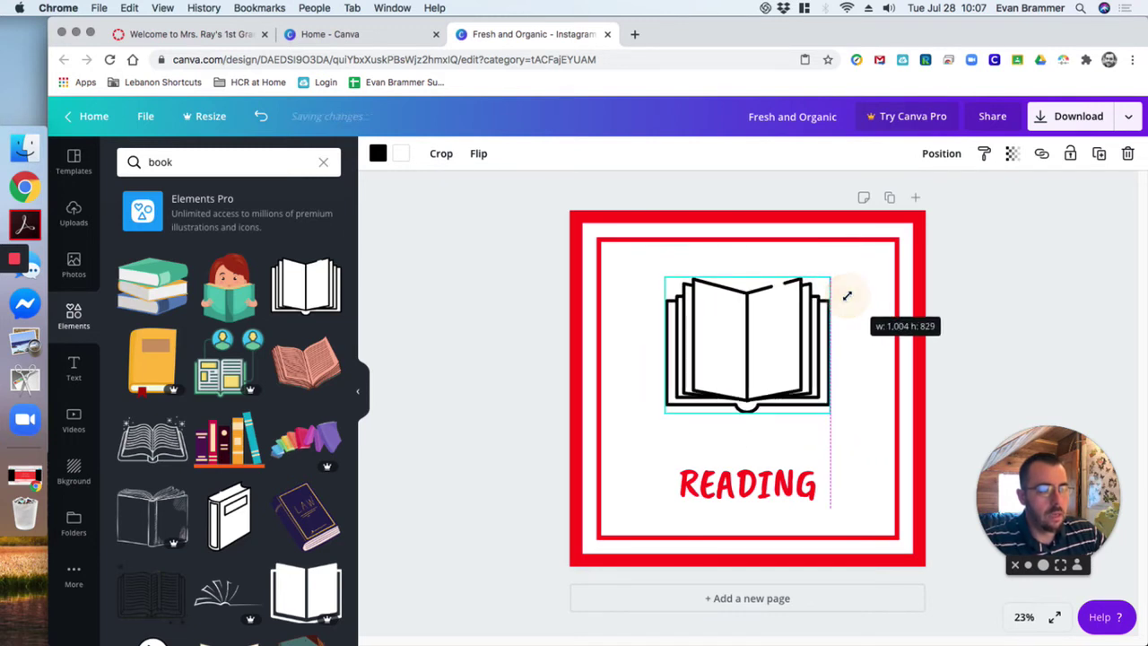
drag(759, 383, 759, 372)
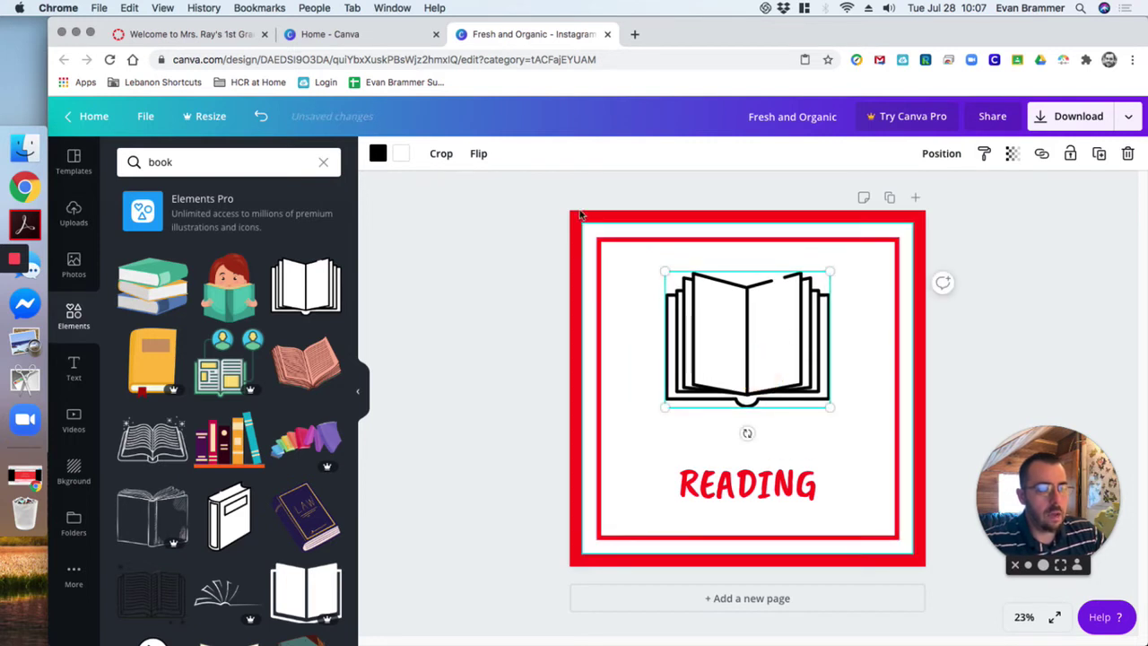
Step: Recolor the book icon's black outlines with the red document color
click(378, 153)
click(170, 297)
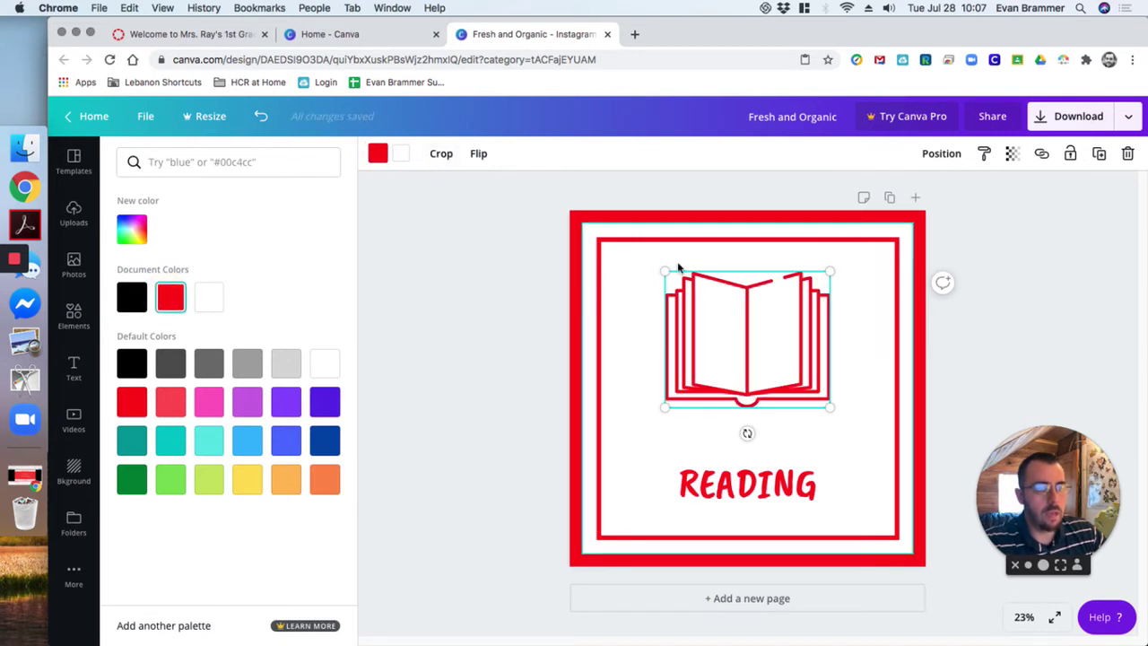
click(615, 311)
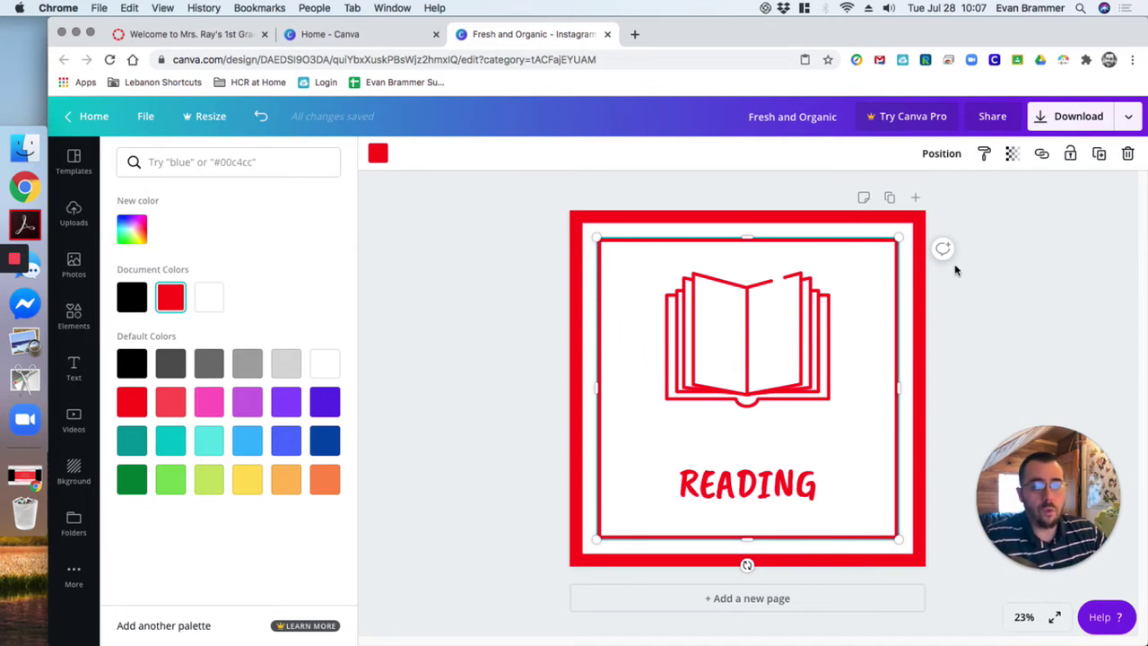
Step: Enlarge the READING text to font size 242
click(737, 485)
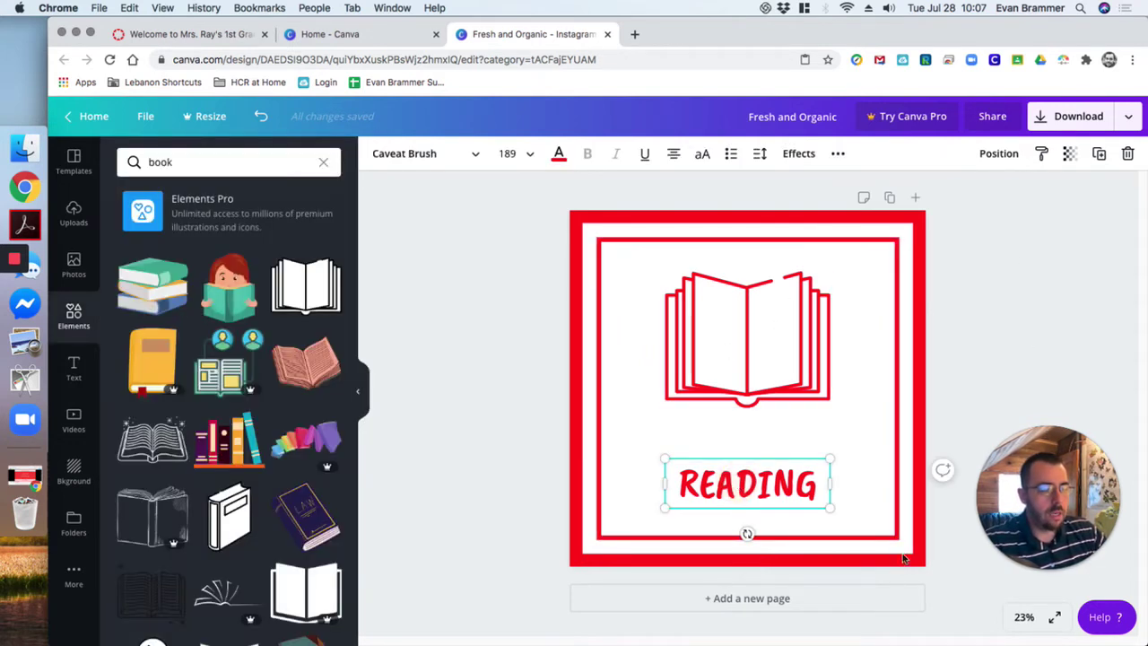
mouse_move(831, 460)
mouse_down()
mouse_move(863, 446)
mouse_move(851, 452)
mouse_up()
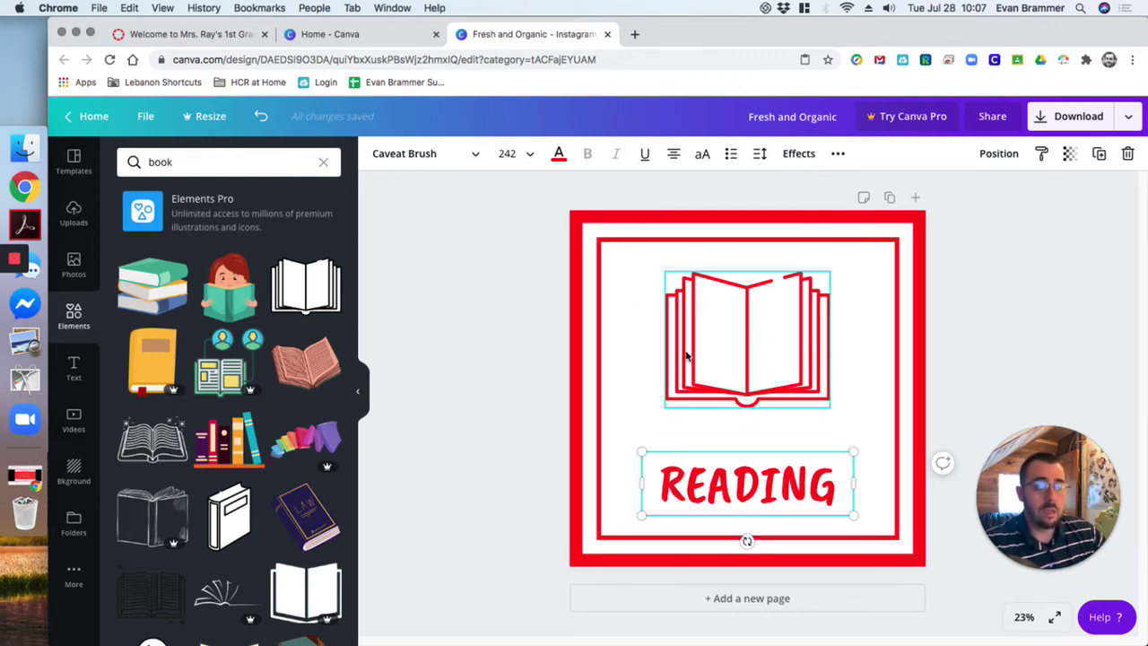
Step: Replace the READING text with "SOCIAL STUDIES" in capitals
double_click(753, 472)
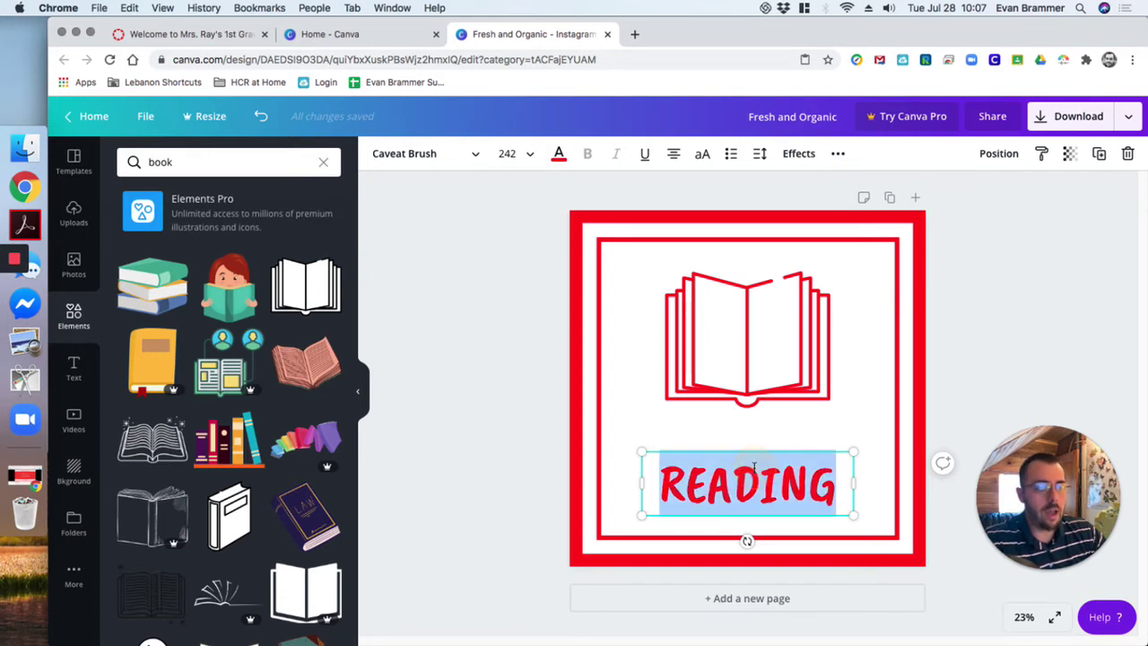
text(Soci)
key(BackSpace)
key(BackSpace)
key(BackSpace)
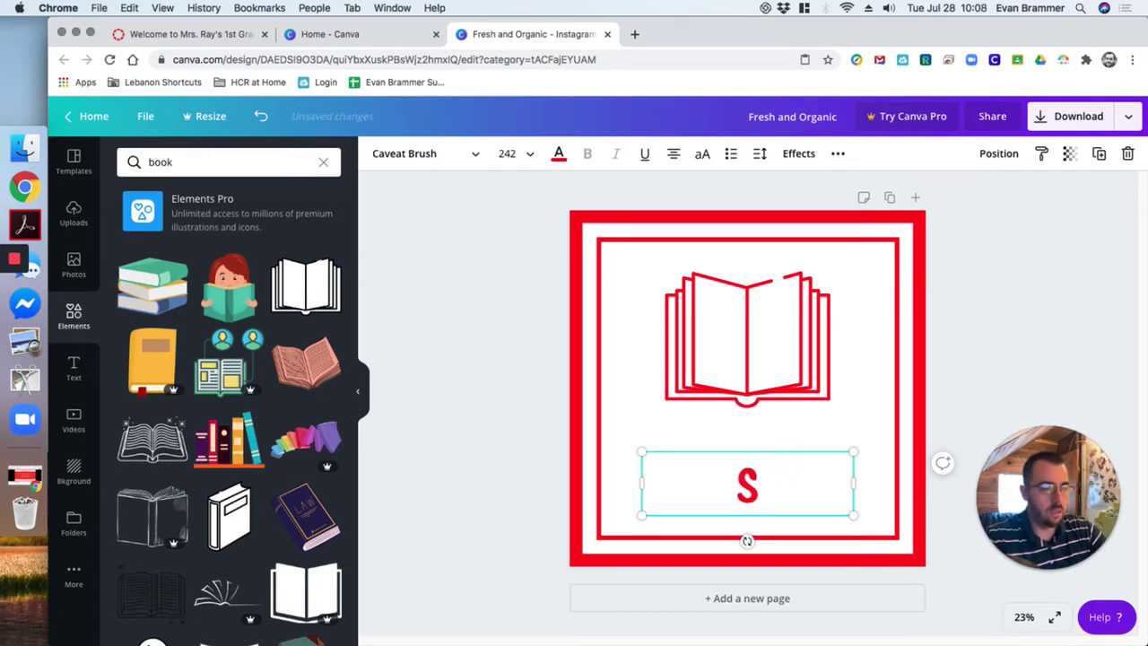
text(OCIAL STUDIES)
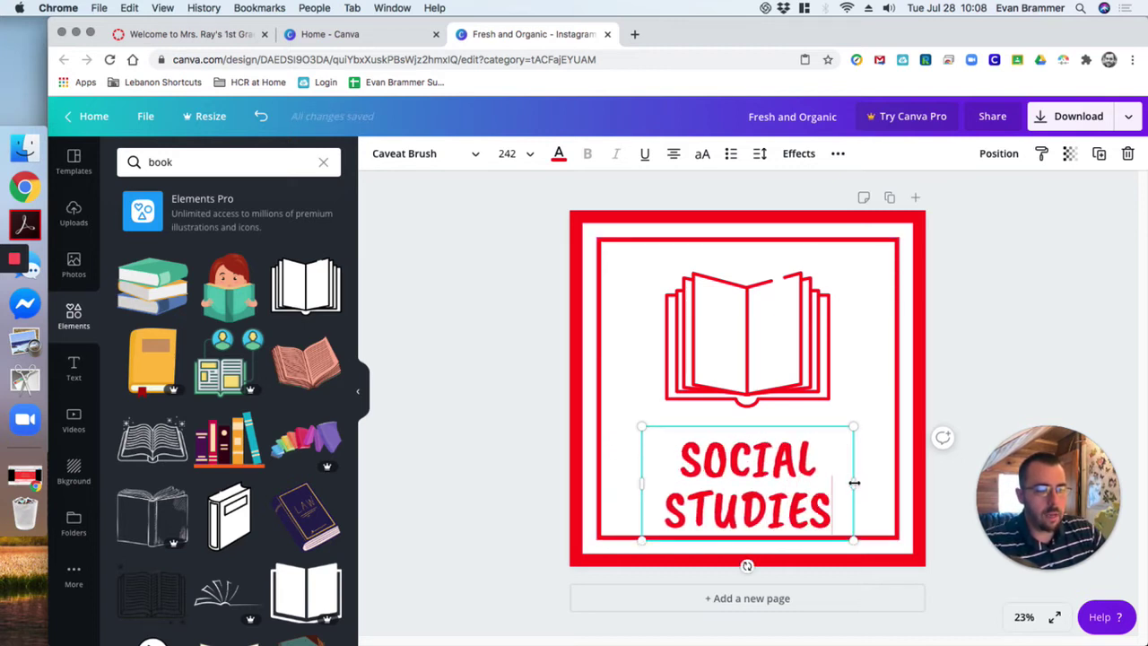
Step: Widen the SOCIAL STUDIES text box symmetrically to about 1,728 and set its font size to 144
drag(853, 483, 894, 484)
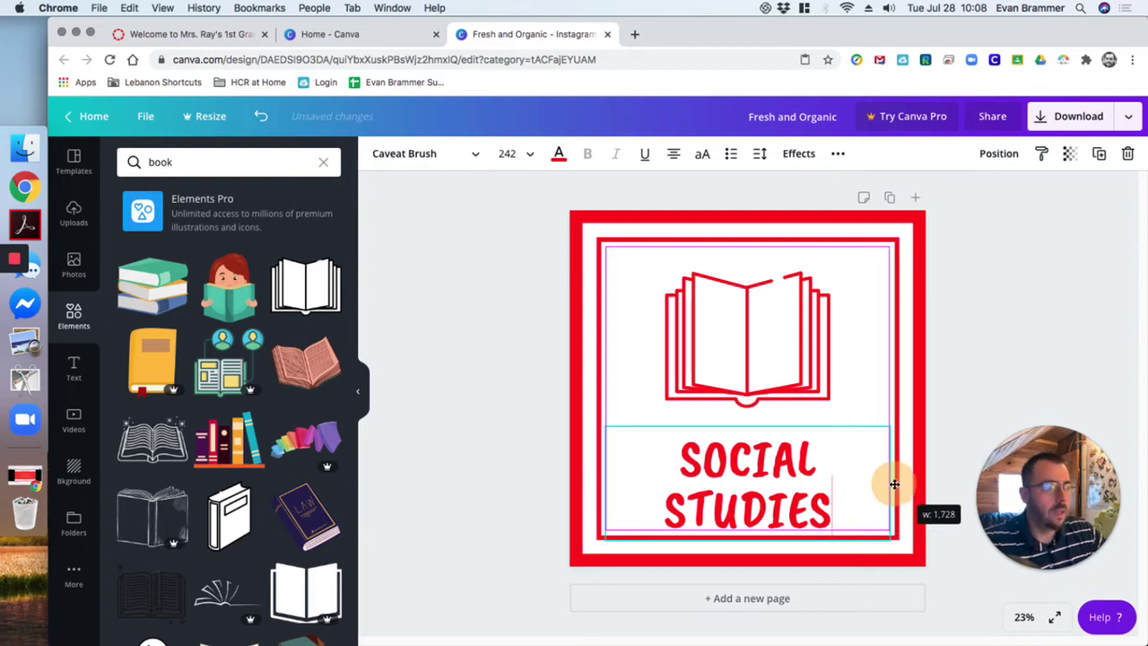
drag(888, 485, 646, 453)
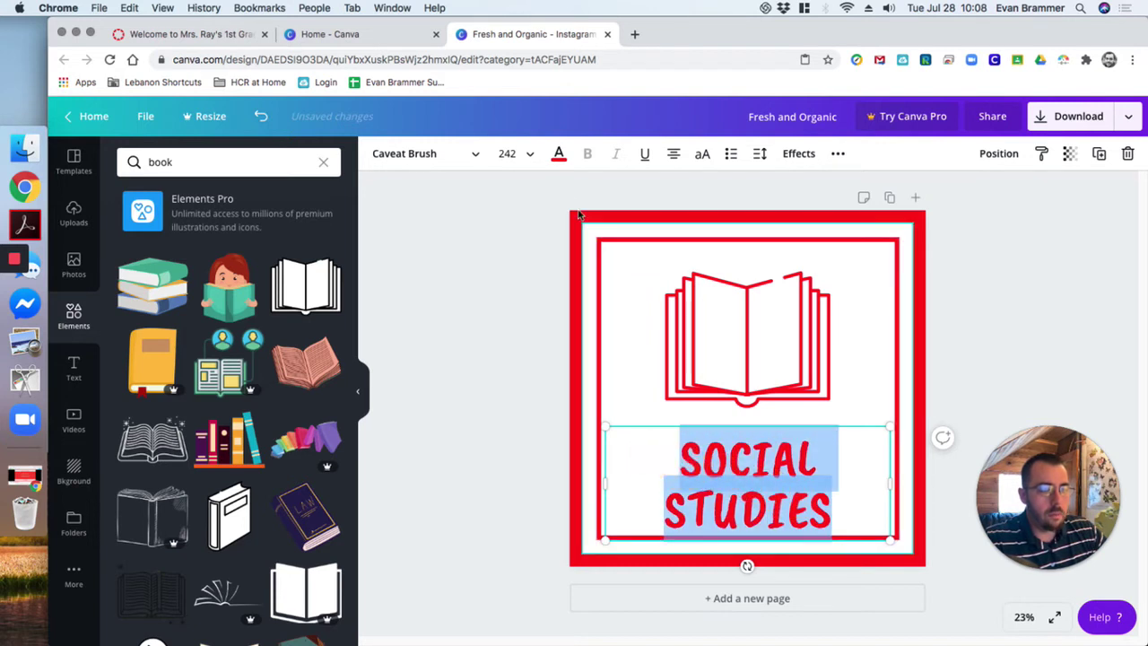
click(531, 153)
scroll(526, 361, down, 5)
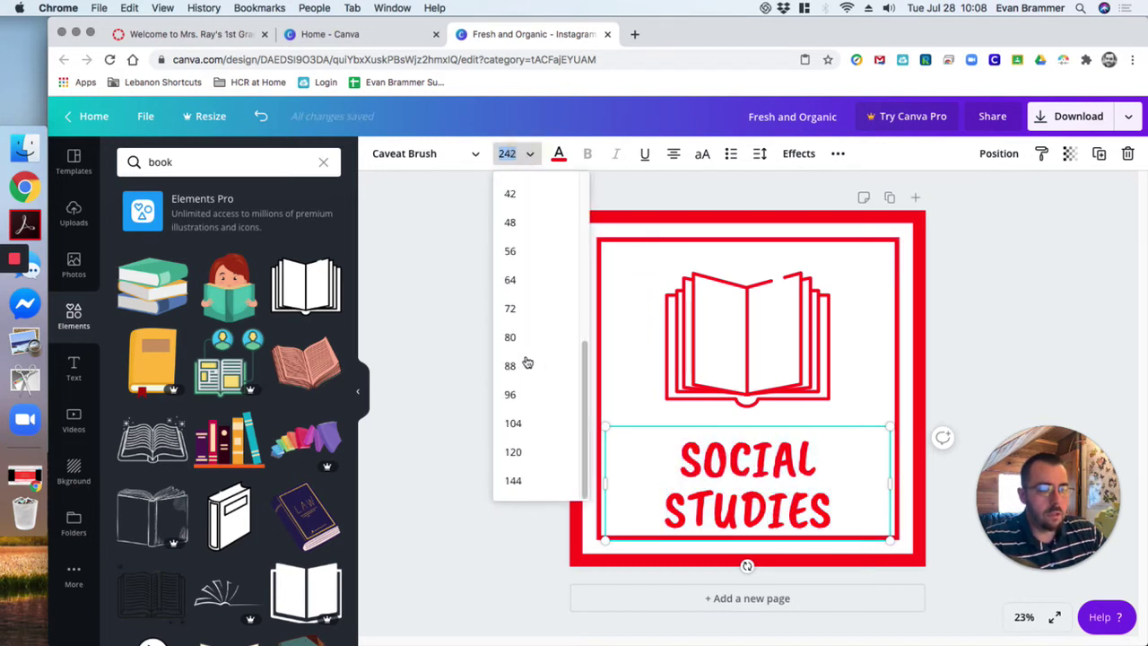
click(513, 480)
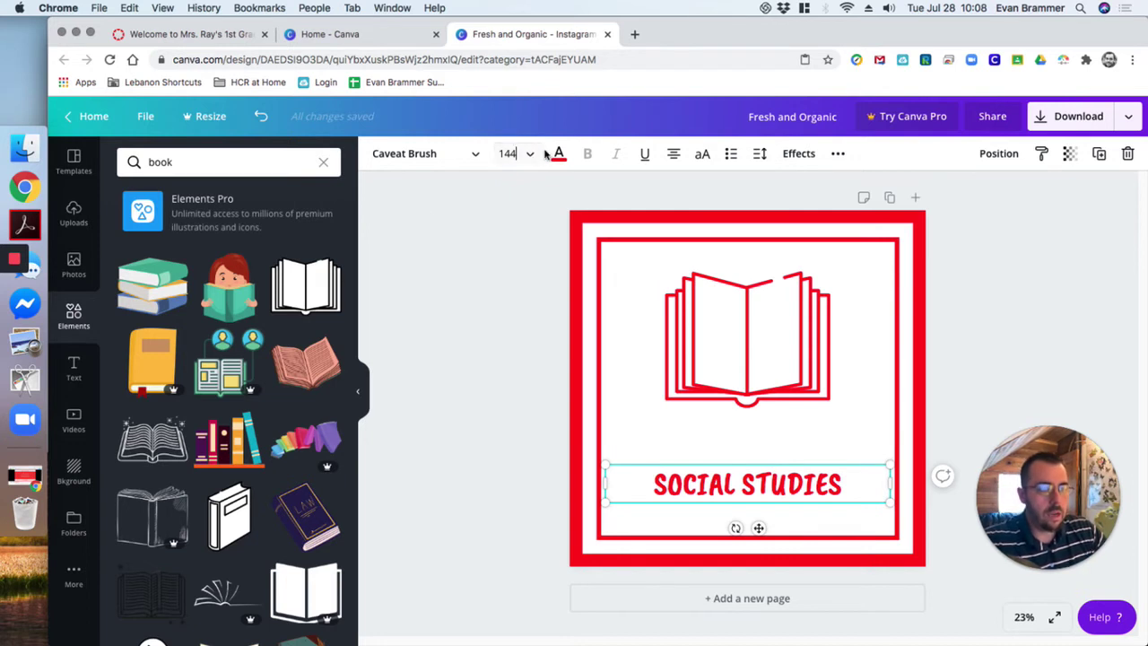
Step: Set the SOCIAL STUDIES text's font size to a custom value of 200
click(535, 153)
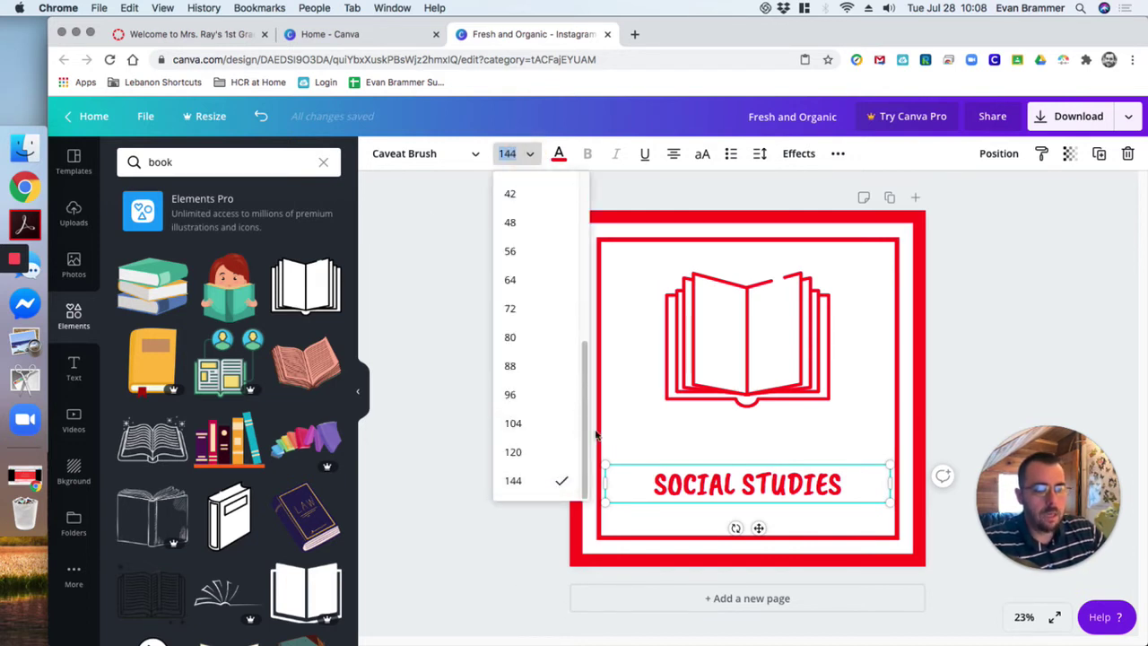
click(513, 149)
click(516, 150)
key(Up)
key(Up)
key(Up)
key(Up)
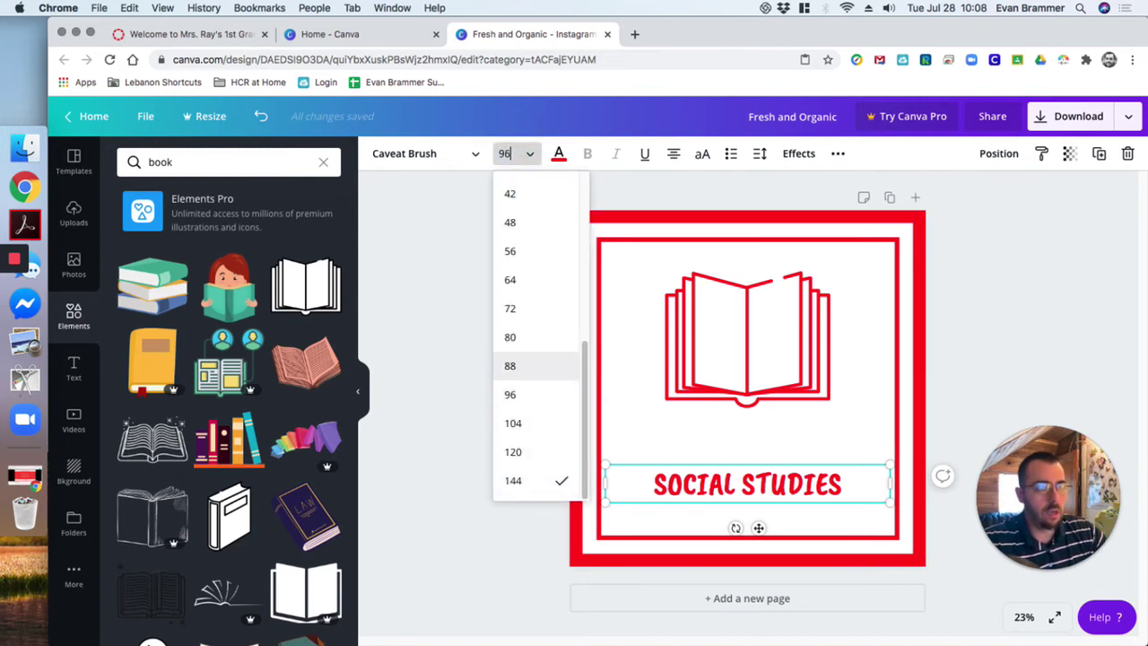
key(Down)
key(Down)
key(Down)
key(Down)
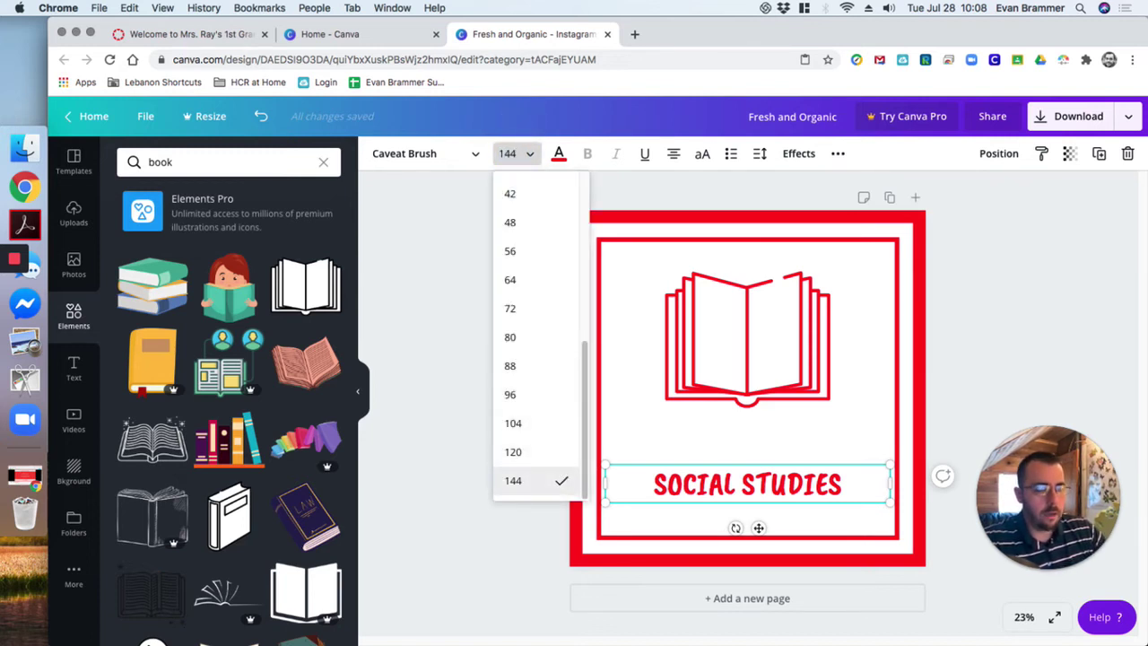
text(200)
key(Return)
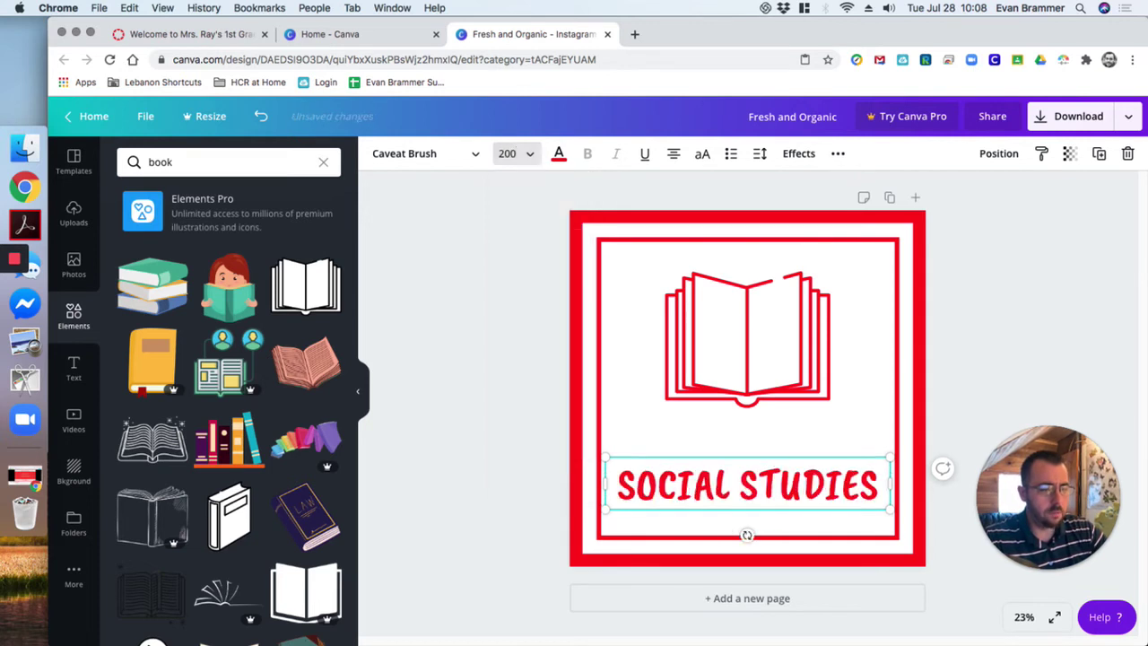
click(510, 424)
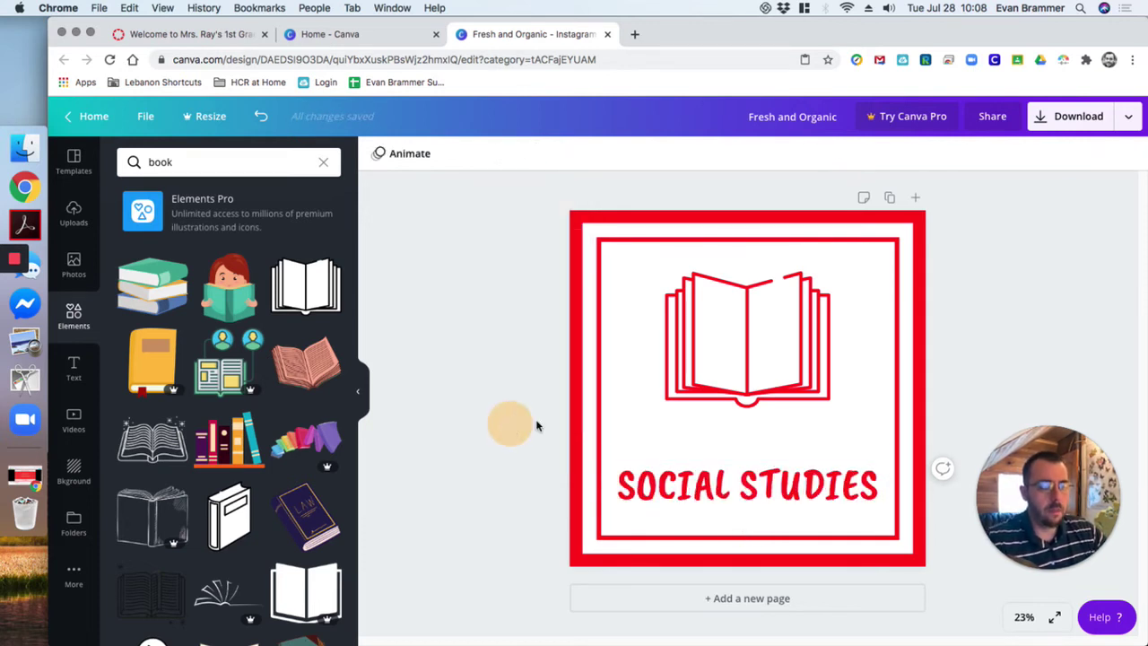
Step: Move the SOCIAL STUDIES text up slightly, keeping it horizontally centered below the book icon
click(771, 482)
mouse_move(772, 482)
mouse_down()
mouse_move(769, 493)
mouse_move(773, 467)
mouse_up()
drag(773, 474, 769, 472)
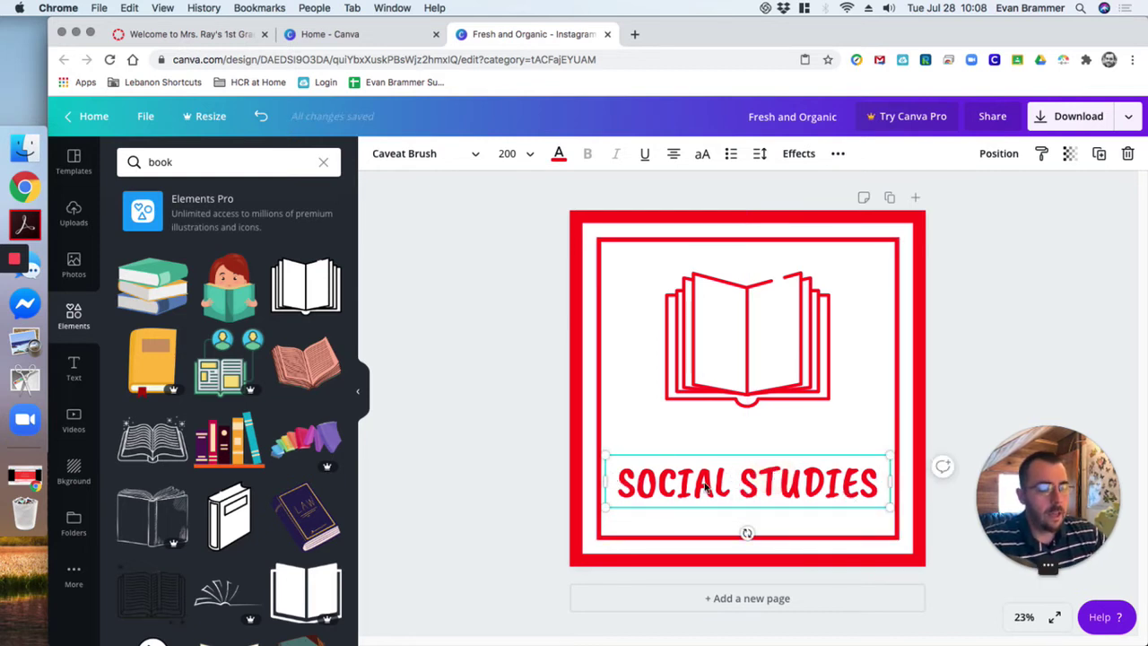
Step: Replace the SOCIAL STUDIES text with "READING" in capitals
click(774, 478)
click(775, 478)
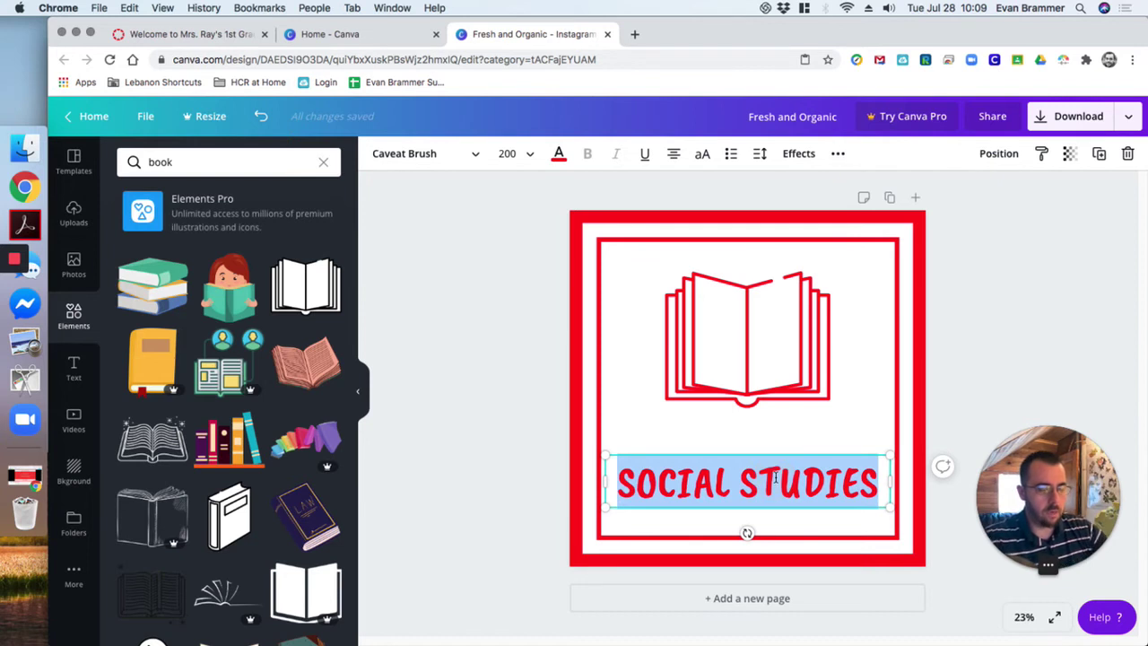
text(READING)
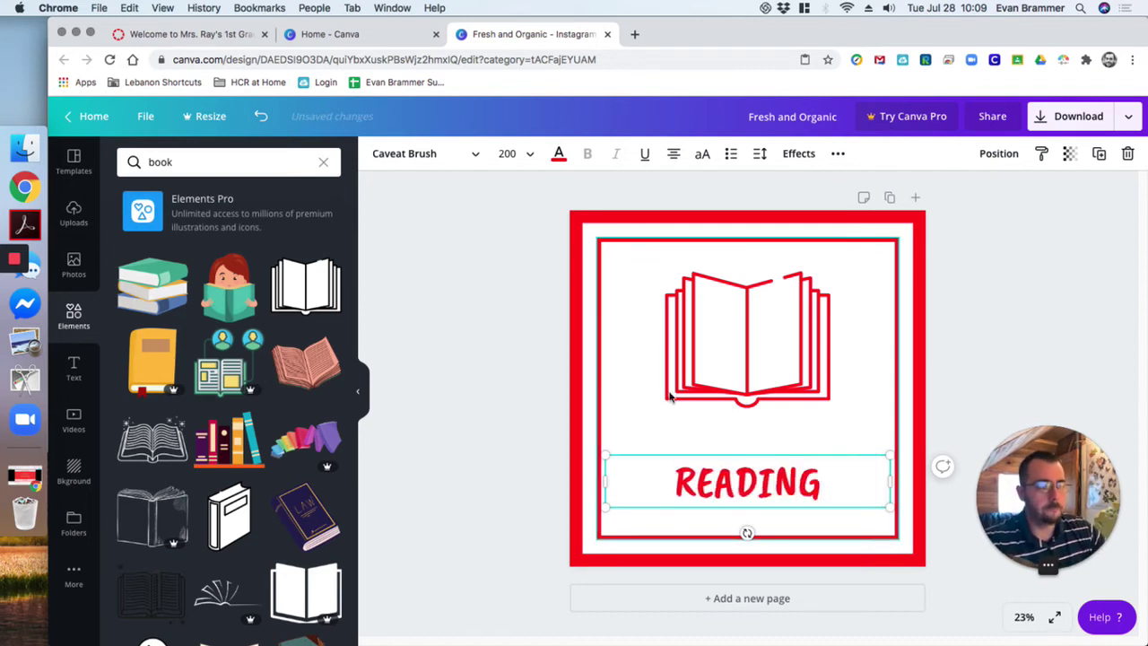
Step: Move the READING text up slightly and the book icon down slightly, keeping both horizontally centered in the inner frame
click(528, 437)
click(697, 476)
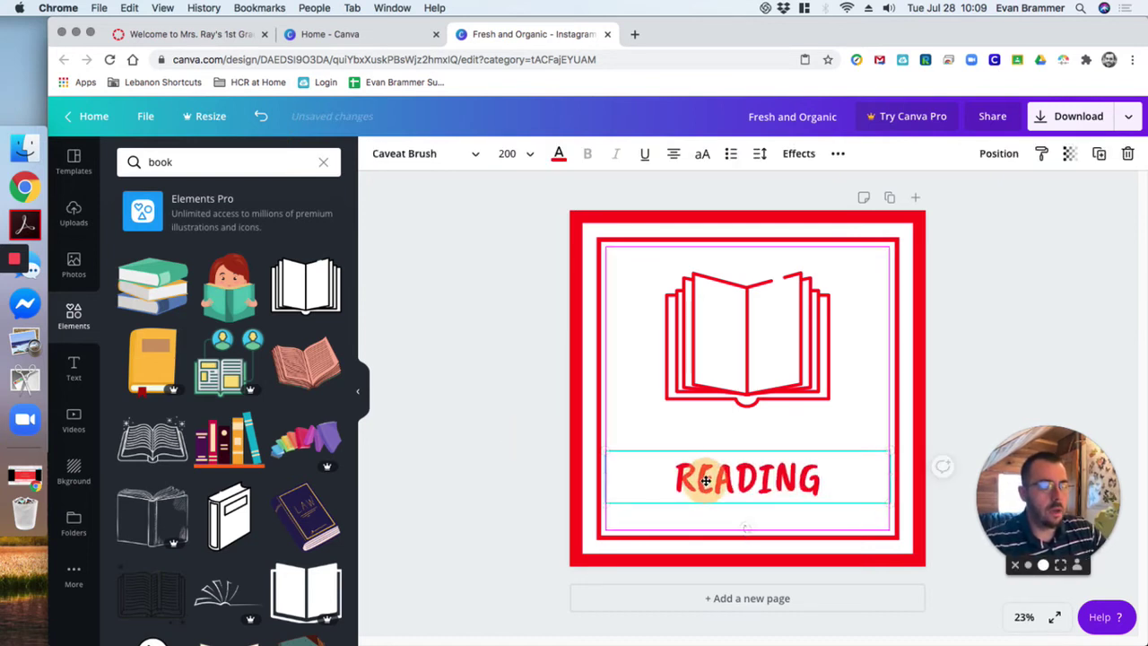
drag(788, 308, 792, 321)
click(944, 296)
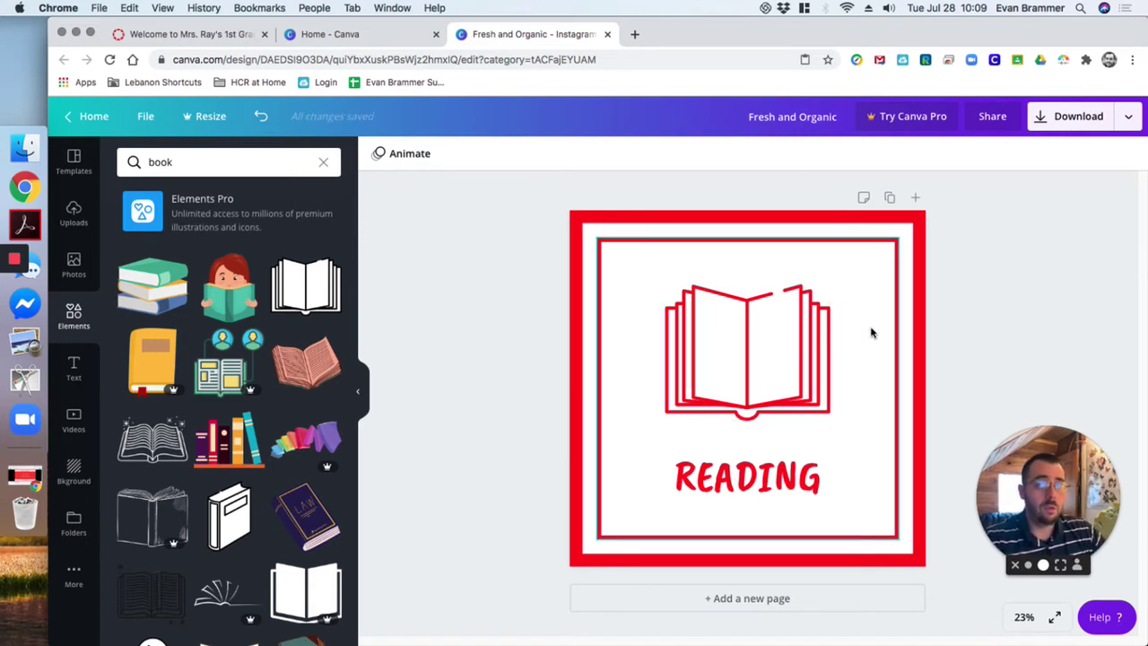
Step: Duplicate the READING page and replace the copy's text with "MATH" in capitals
click(889, 197)
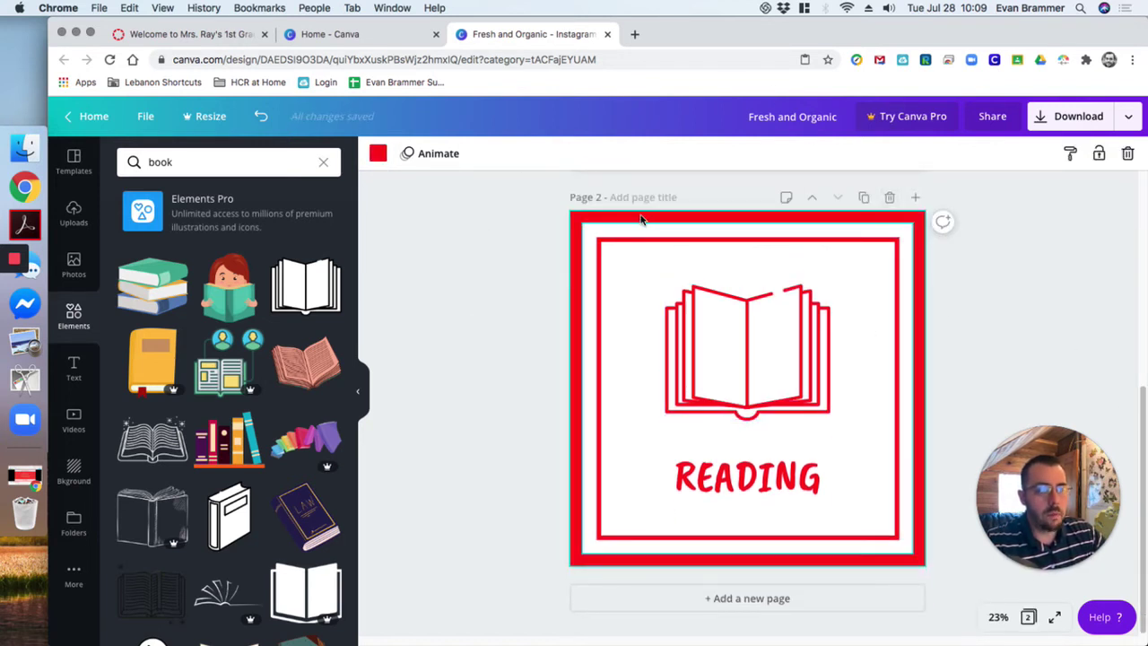
click(752, 468)
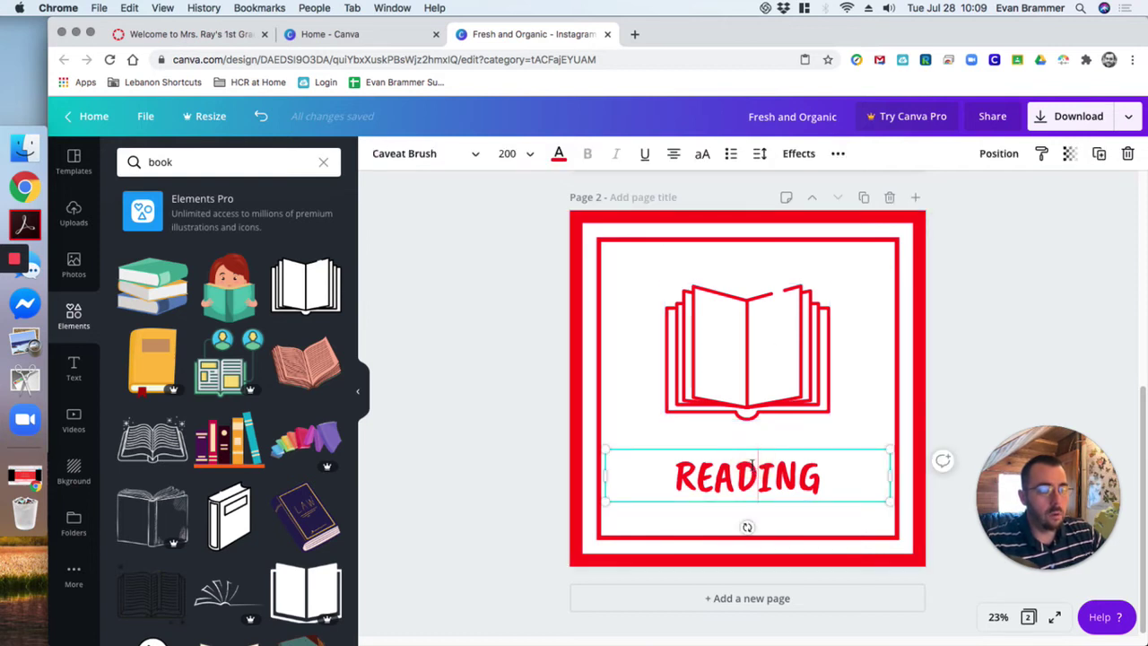
double_click(753, 472)
text(MATH)
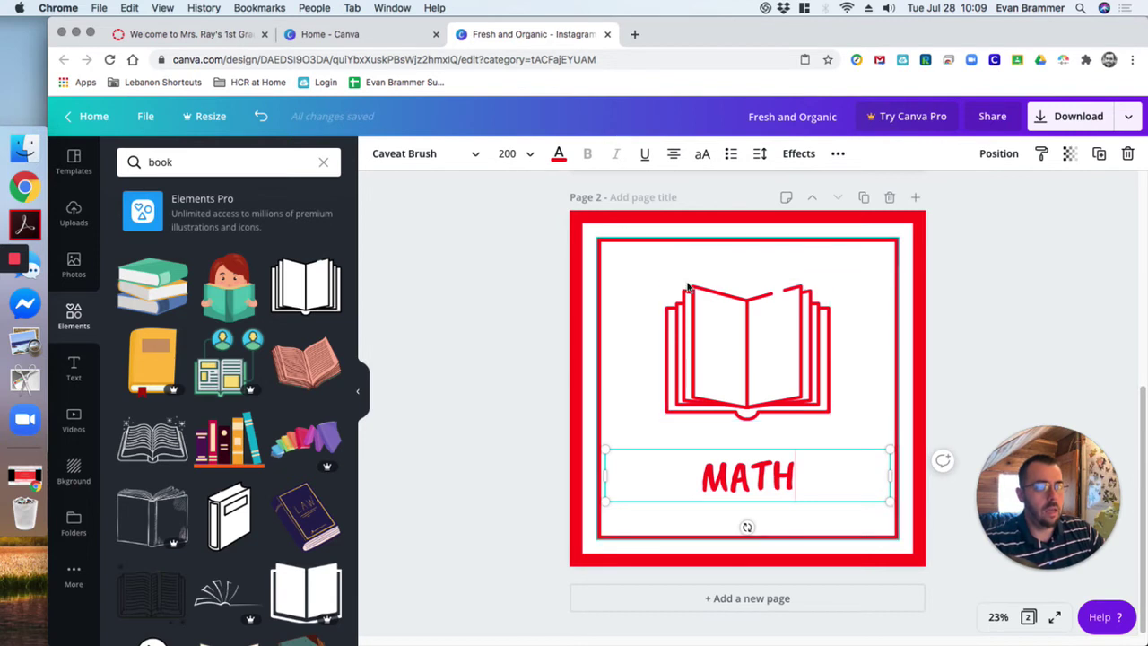
Step: Recolor the MATH text on page 2 to the light blue default color
key(super+a)
click(554, 152)
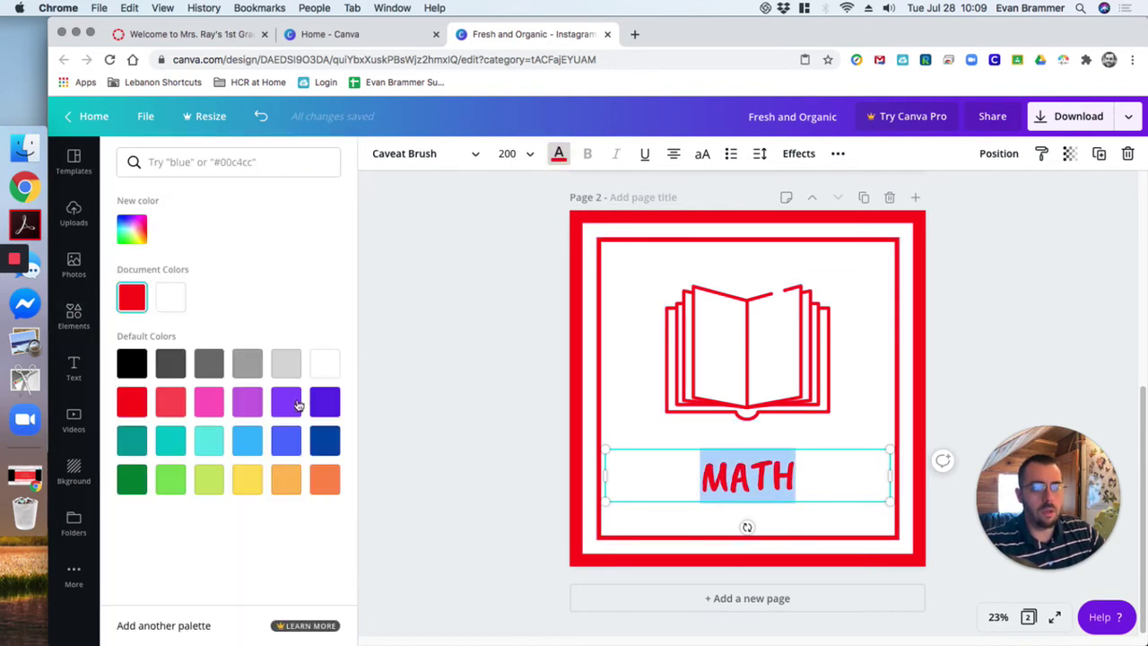
click(255, 439)
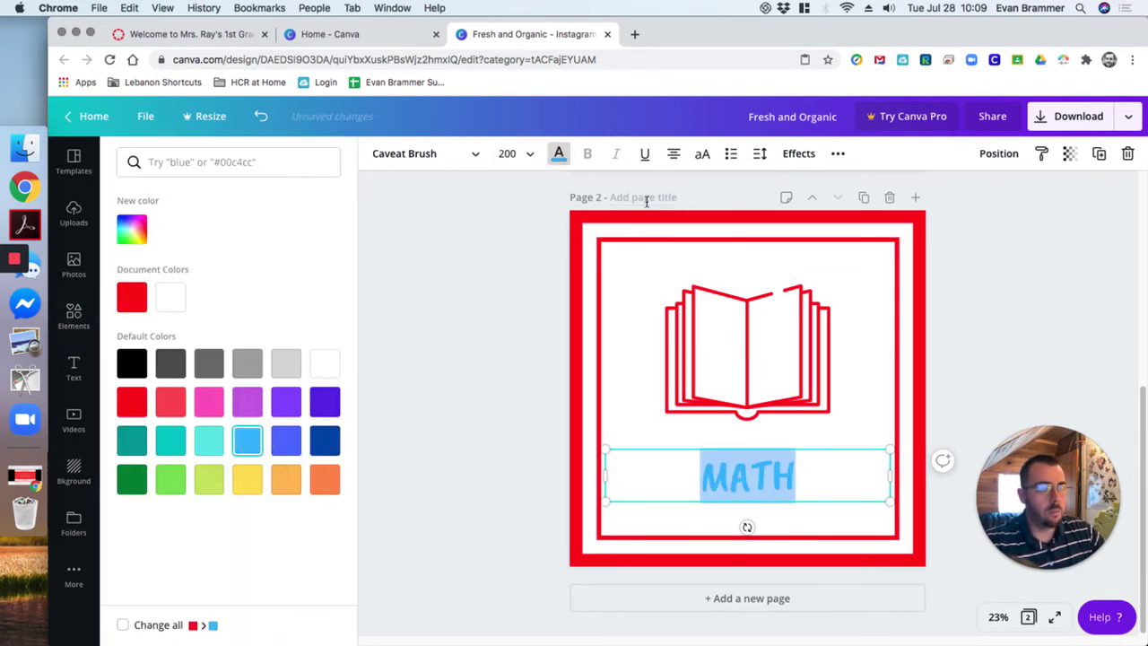
Step: Recolor the outer border and the thin inner frame on page 2 to the same light blue as the MATH text
click(667, 222)
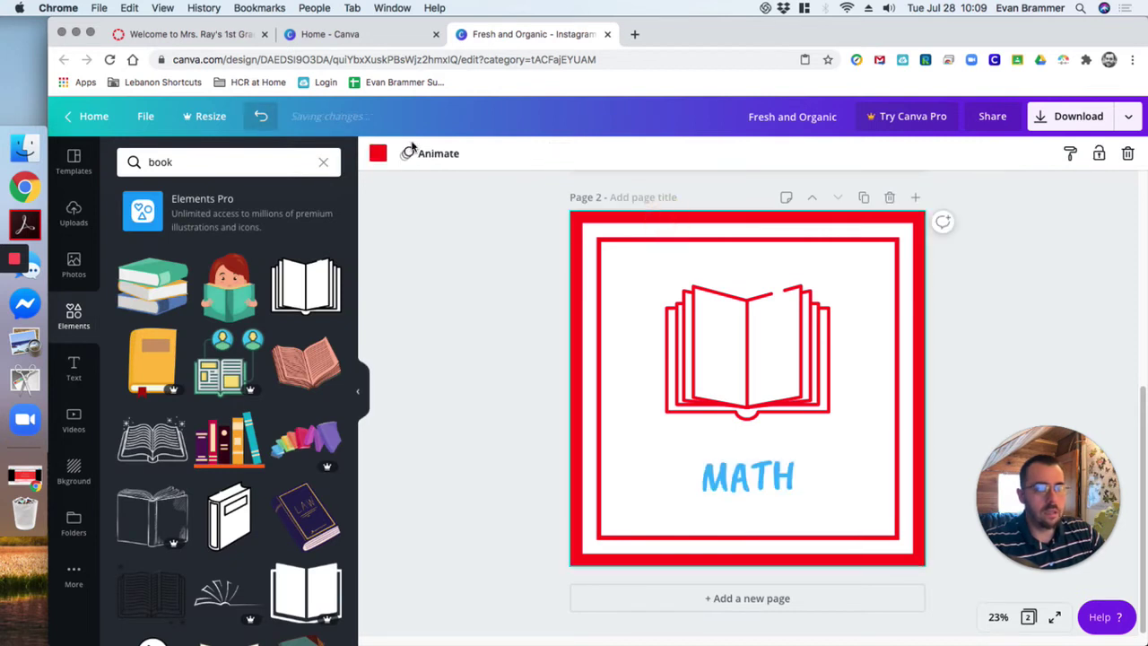
click(378, 154)
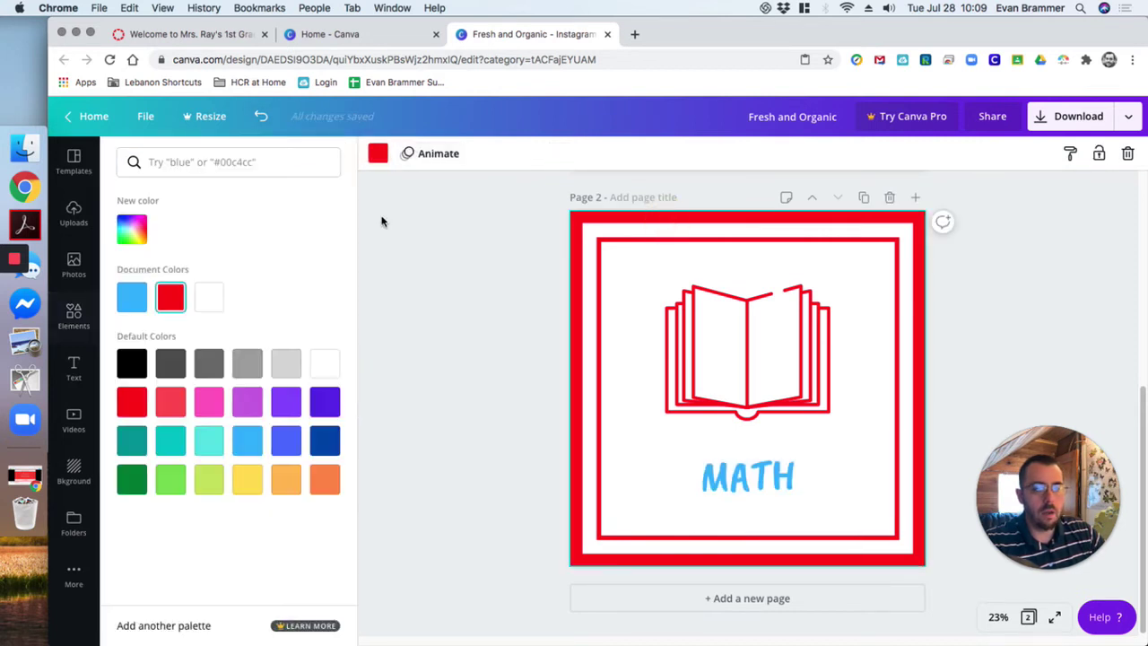
click(132, 297)
click(745, 243)
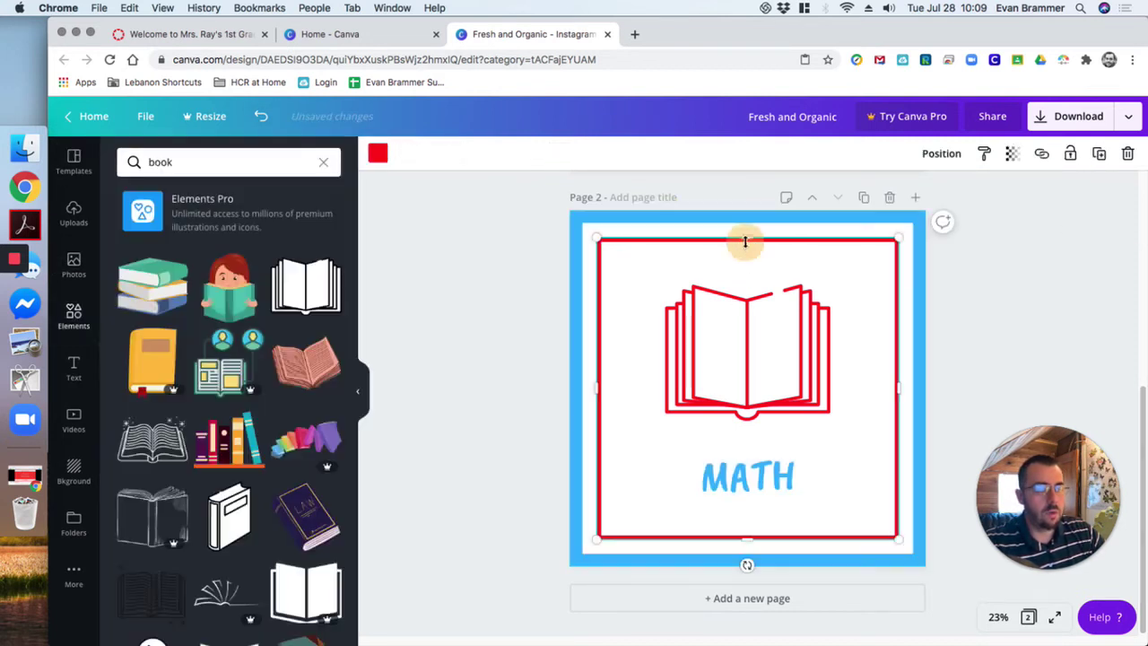
click(378, 153)
click(132, 297)
Step: Search the elements library for "numbers" to find a replacement for the book icon on page 2
click(786, 346)
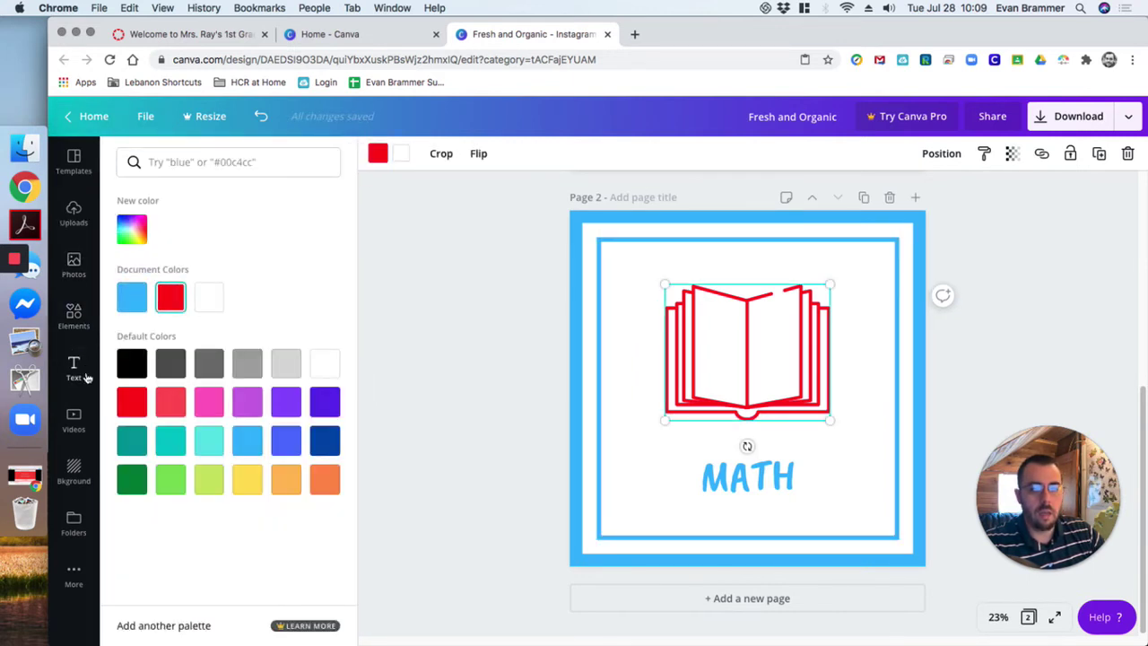
click(73, 316)
click(158, 162)
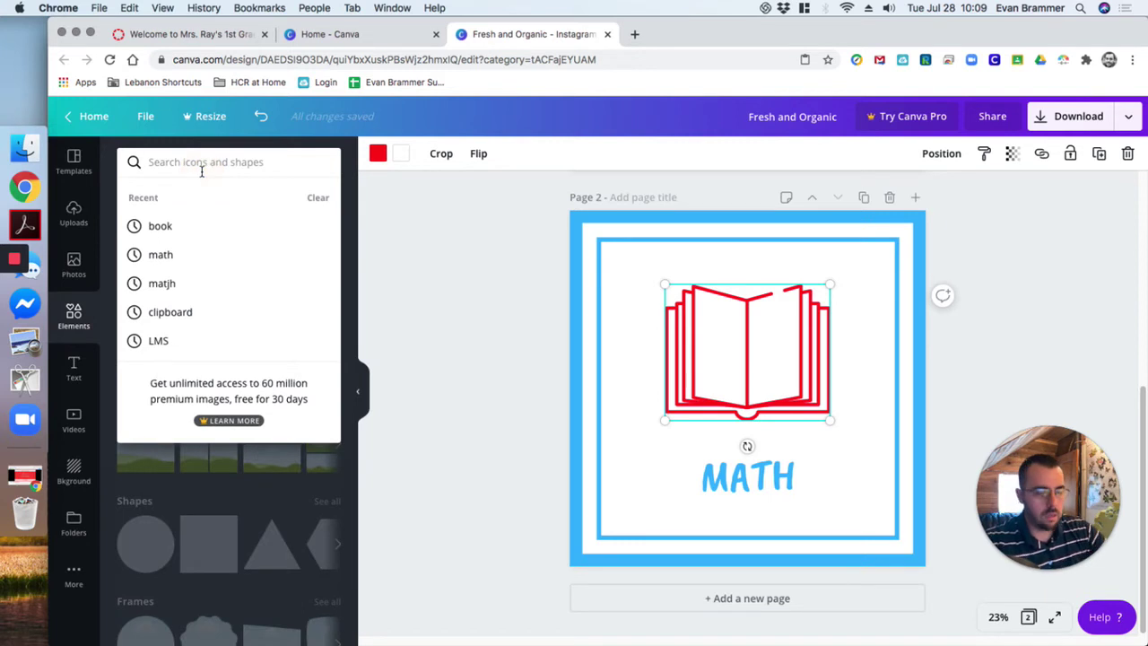
text(NUMBER)
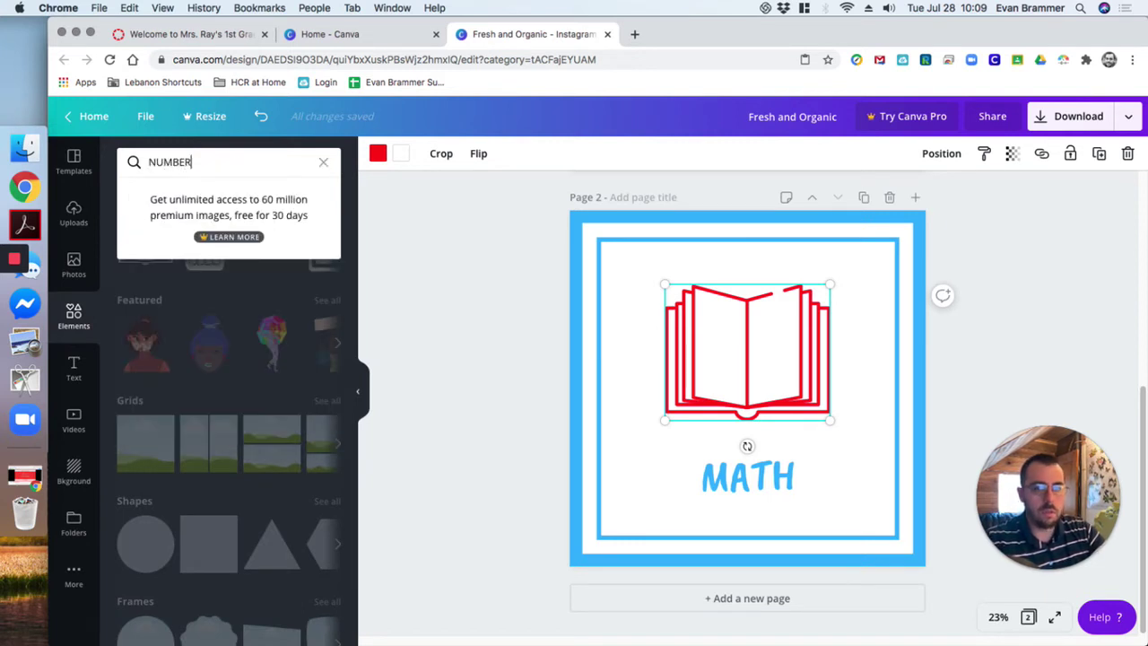
key(BackSpace)
key(BackSpace)
text(numbers)
key(Return)
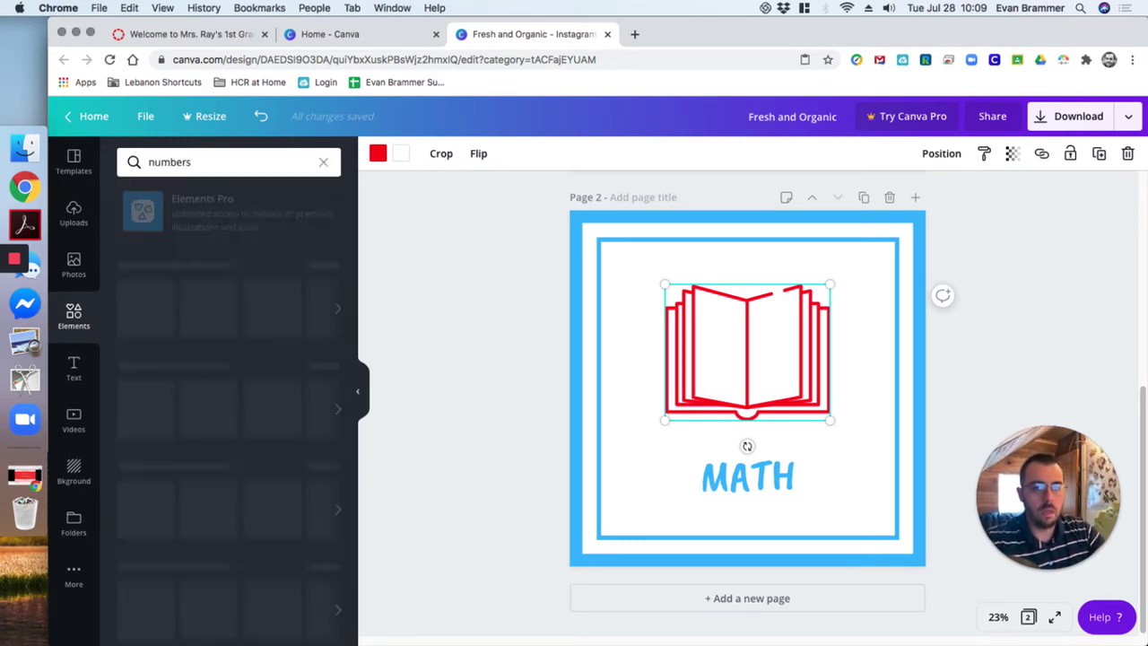
scroll(223, 219, down, 5)
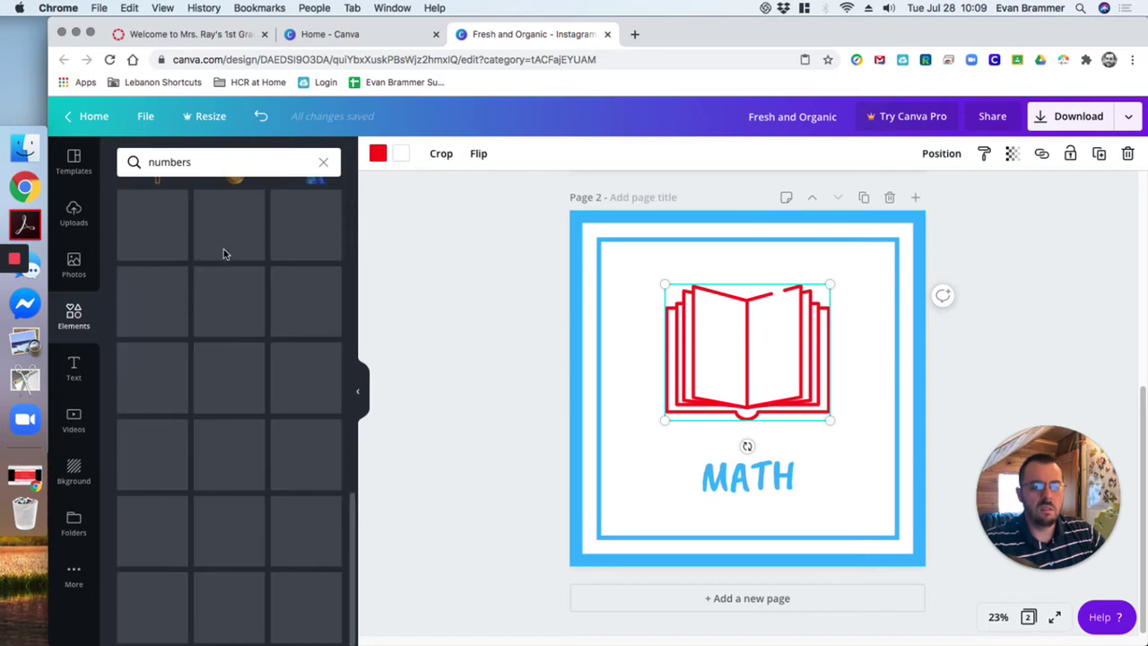
Step: Search the elements library for "math" and add the free orange calculator icon to page 2
double_click(161, 163)
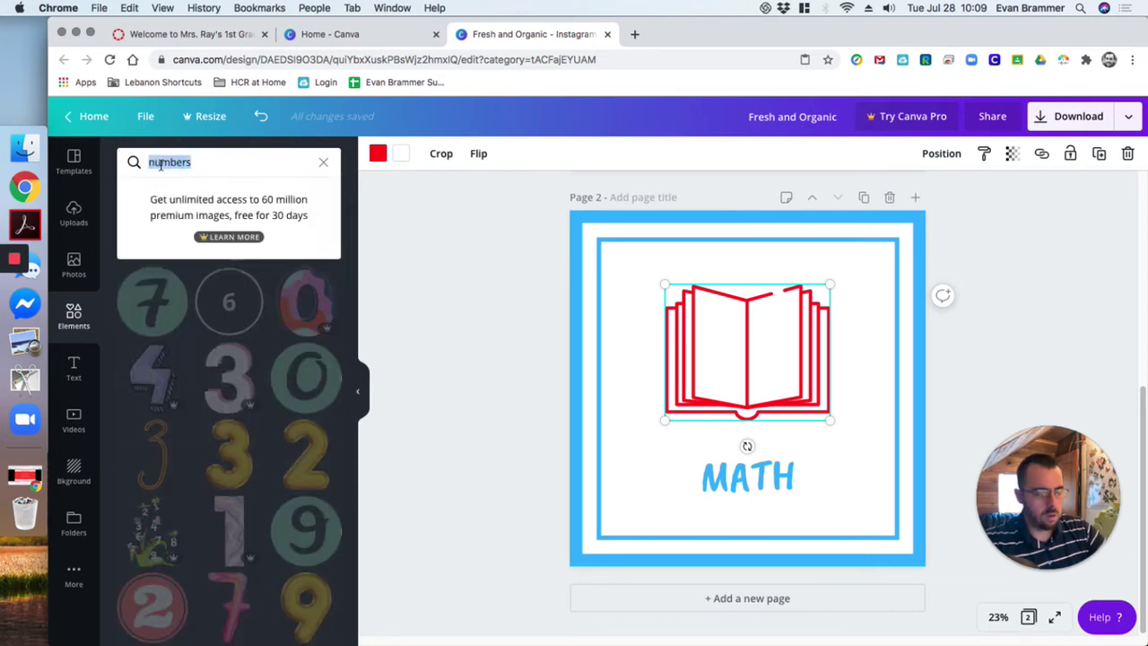
text(math)
key(Return)
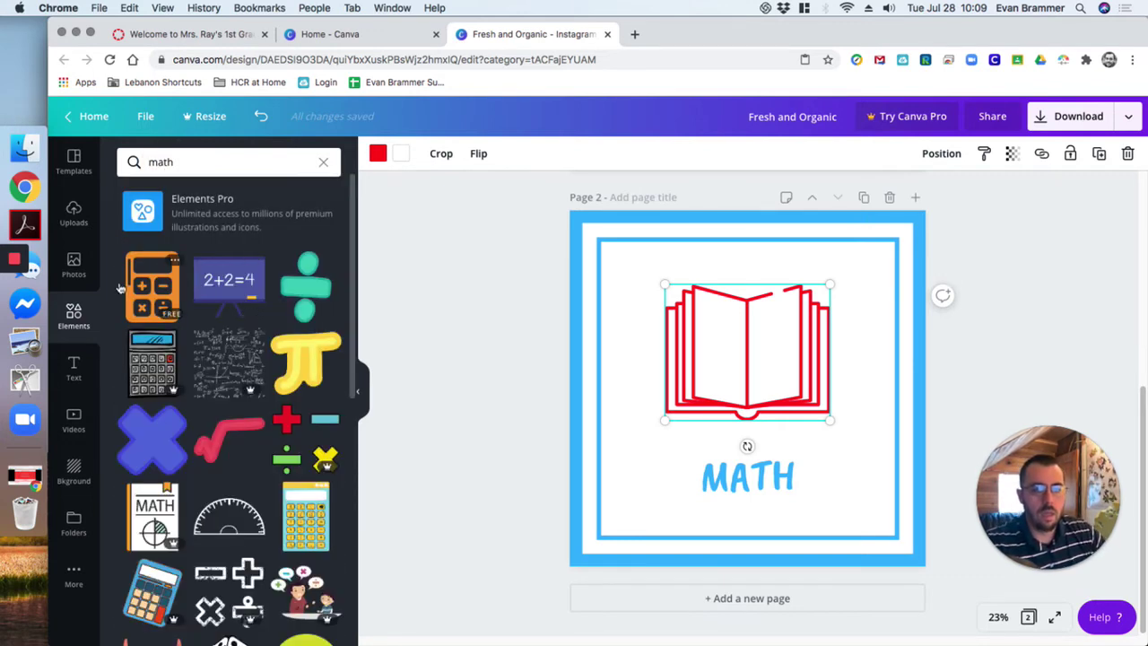
click(155, 287)
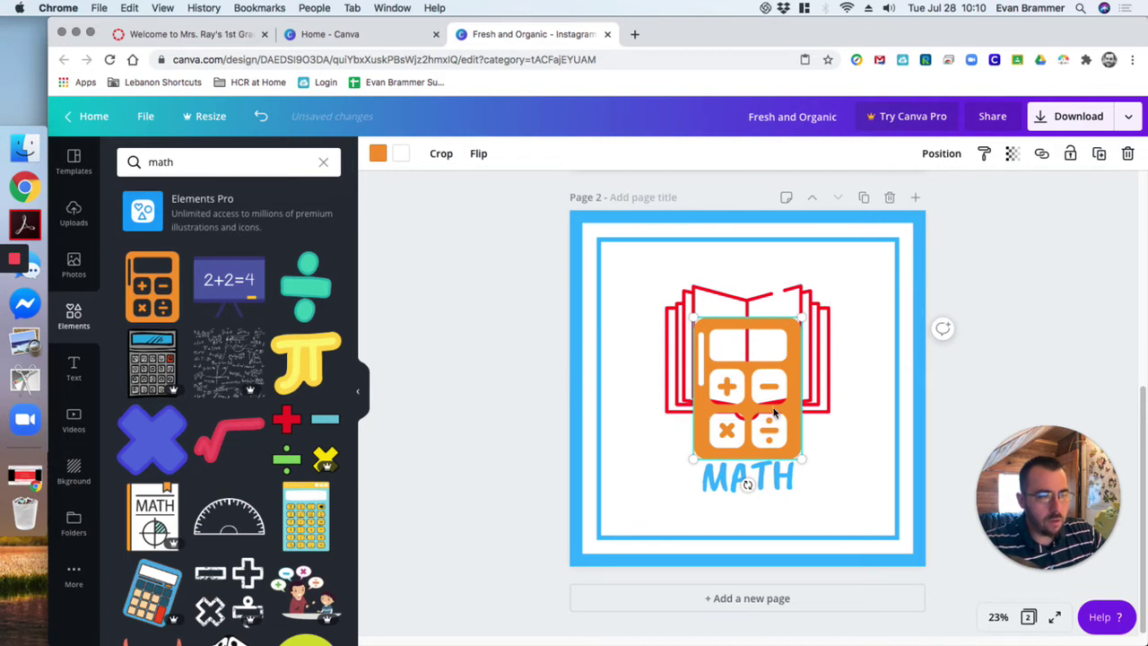
Step: Center the calculator icon above the MATH text and delete the red book icon behind it
drag(784, 401, 785, 367)
mouse_move(799, 278)
mouse_down()
mouse_move(860, 258)
mouse_move(818, 292)
mouse_up()
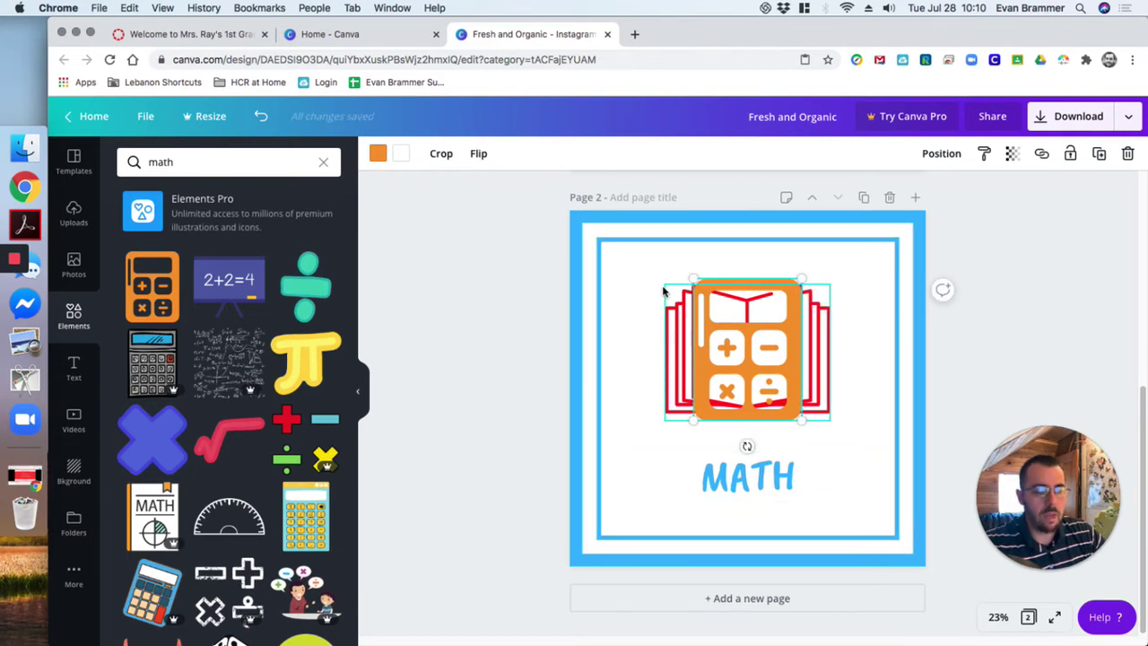
click(665, 322)
key(Delete)
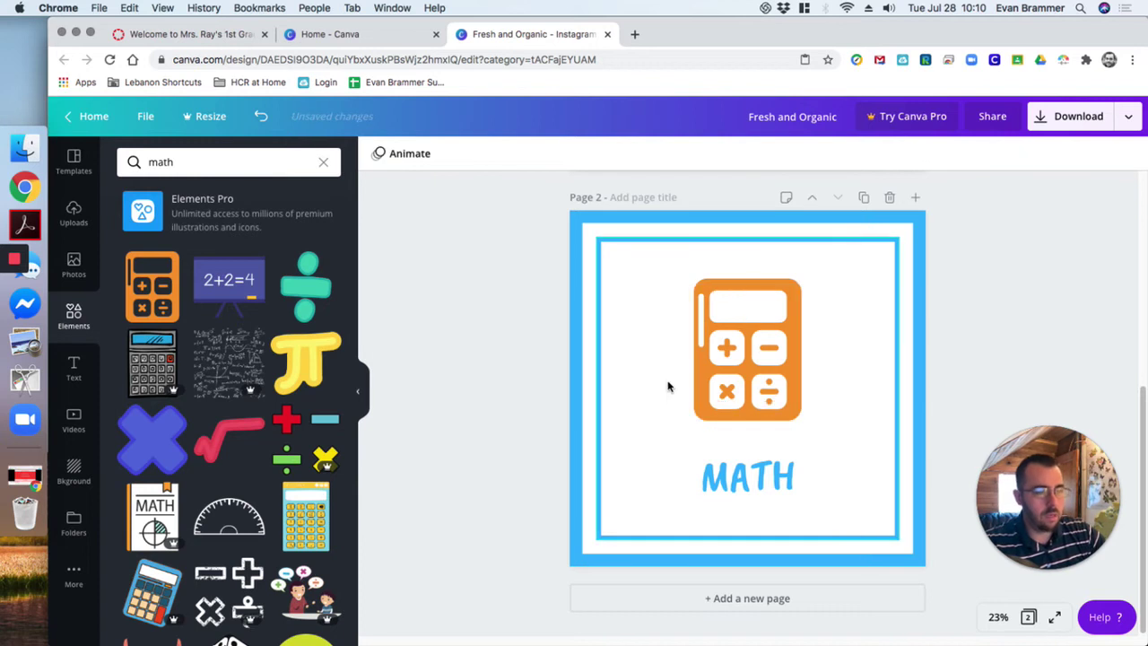
Step: Recolor the orange calculator icon to the light blue document color and deselect it
click(743, 296)
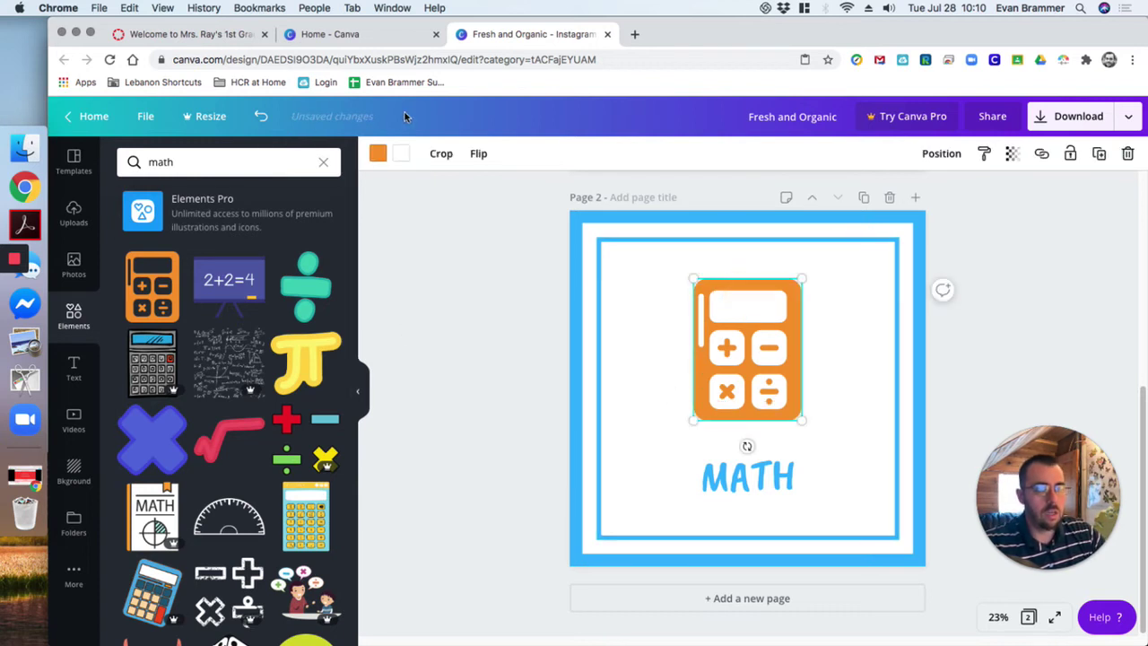
click(377, 153)
click(126, 296)
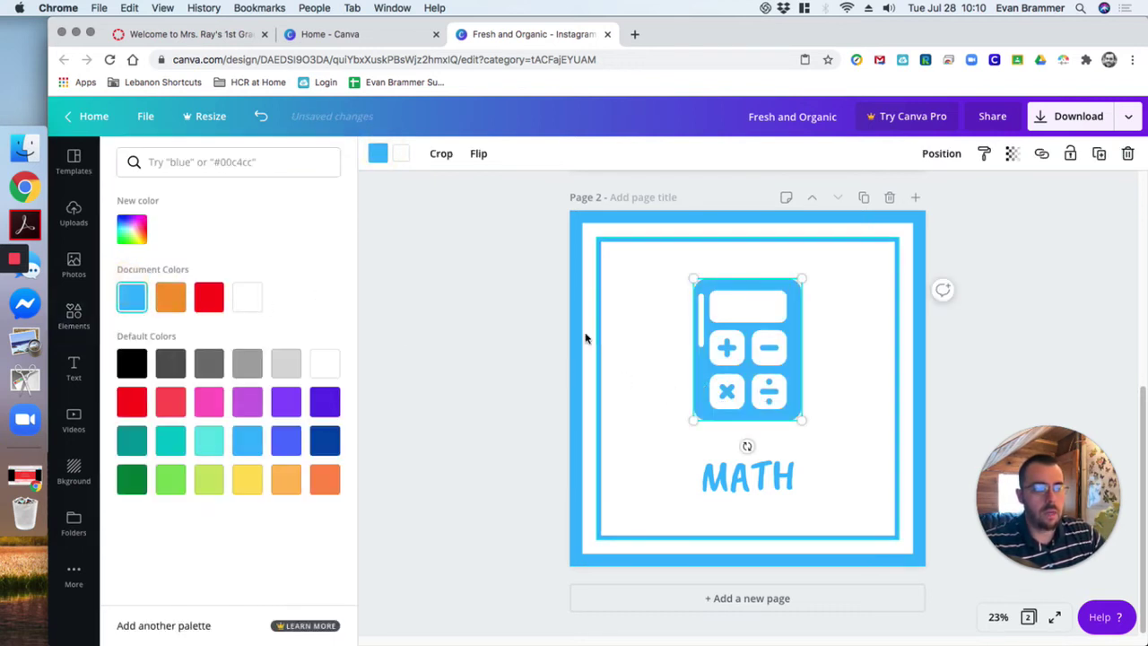
click(454, 331)
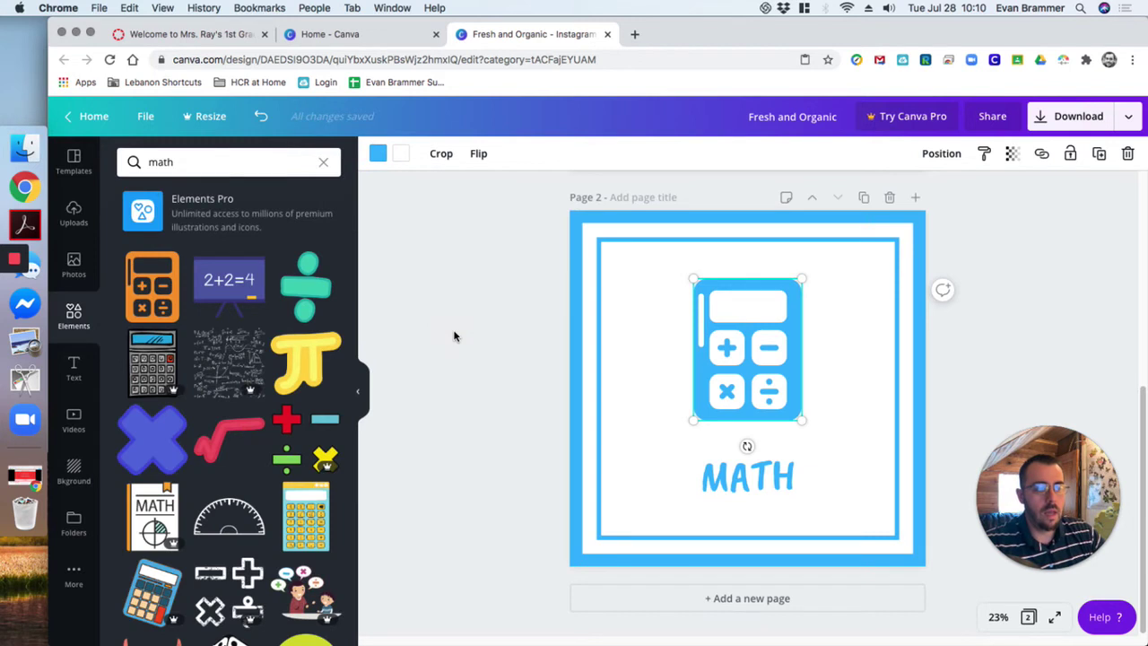
click(1100, 308)
Step: Open the download settings for the design and choose only Page 1 for the download
scroll(916, 377, up, 5)
scroll(916, 360, down, 3)
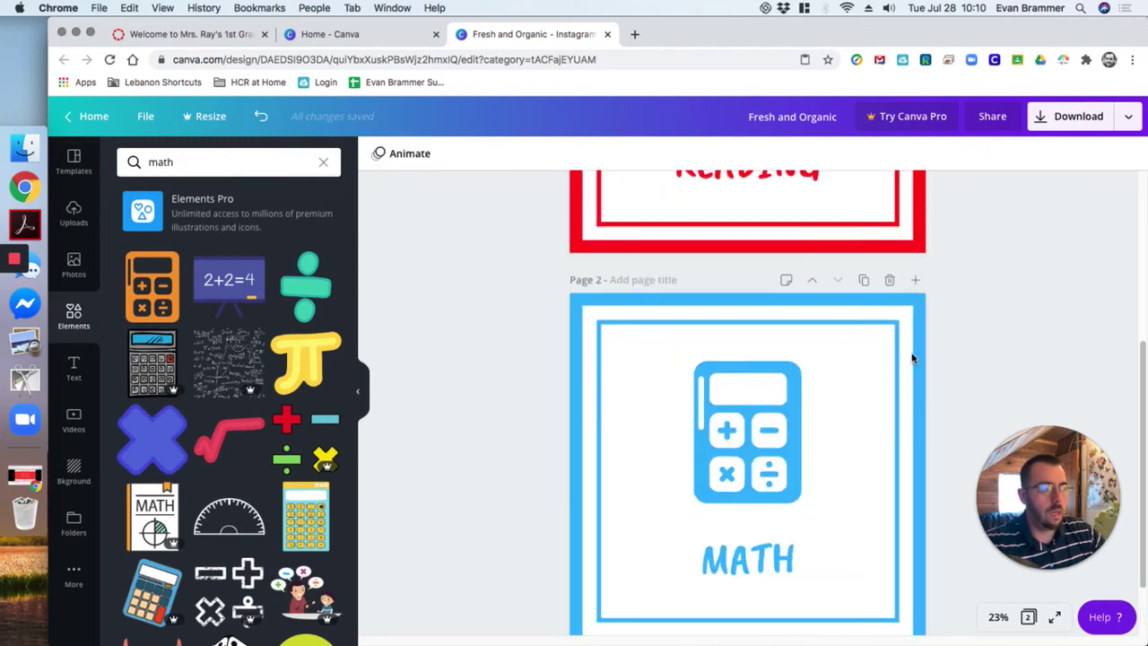
scroll(912, 359, down, 2)
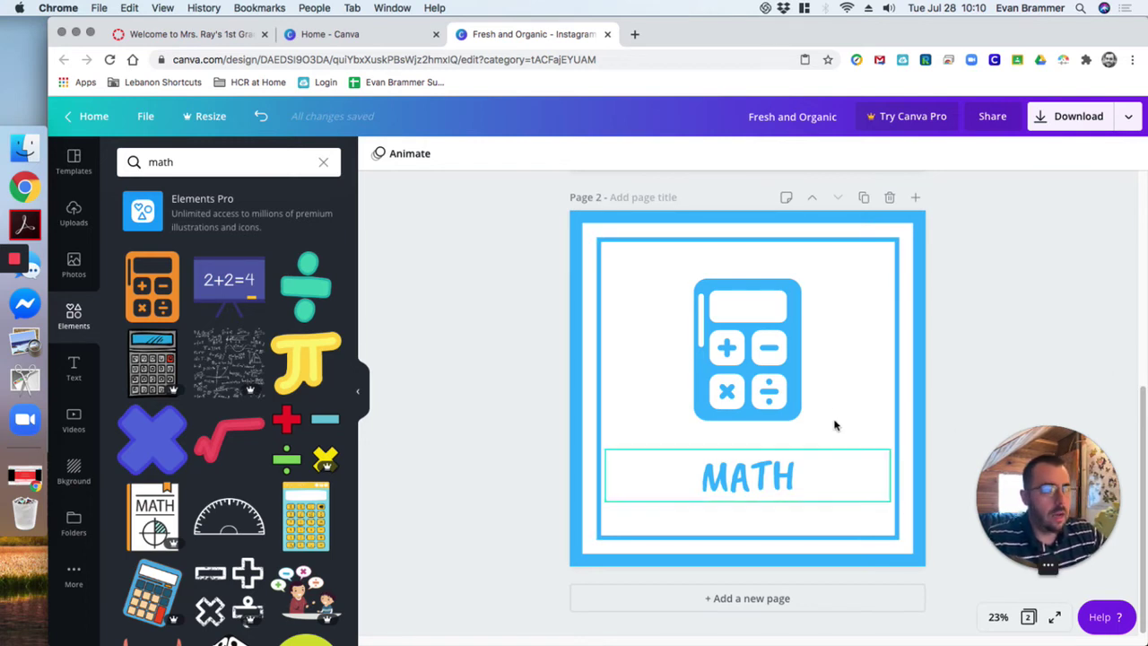
scroll(835, 425, up, 8)
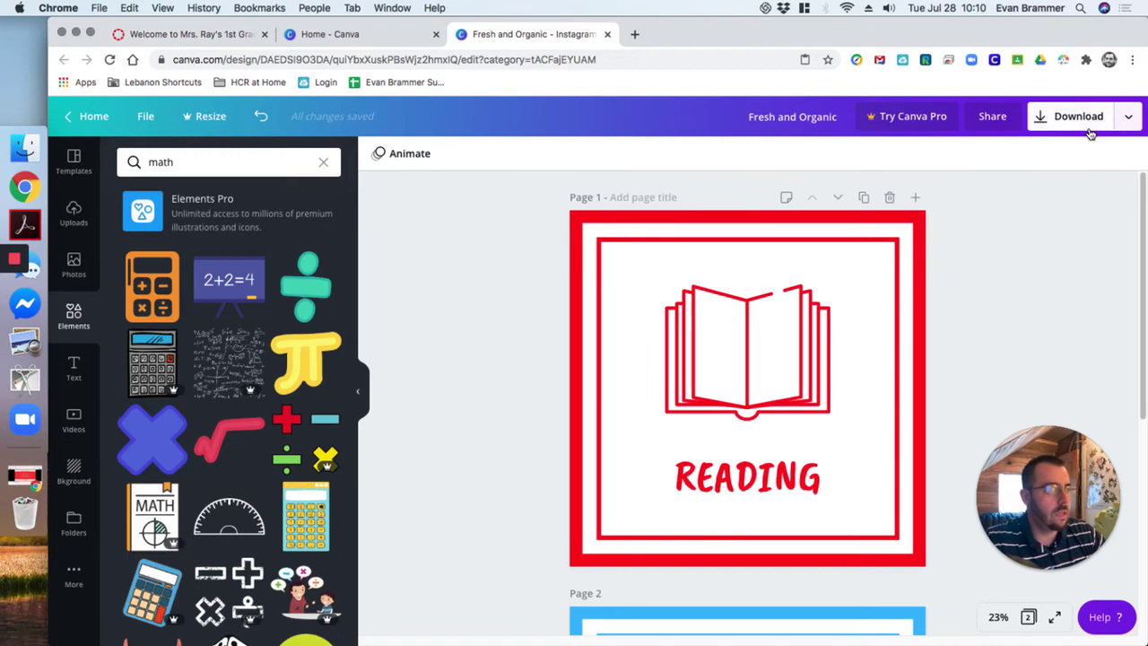
click(1130, 119)
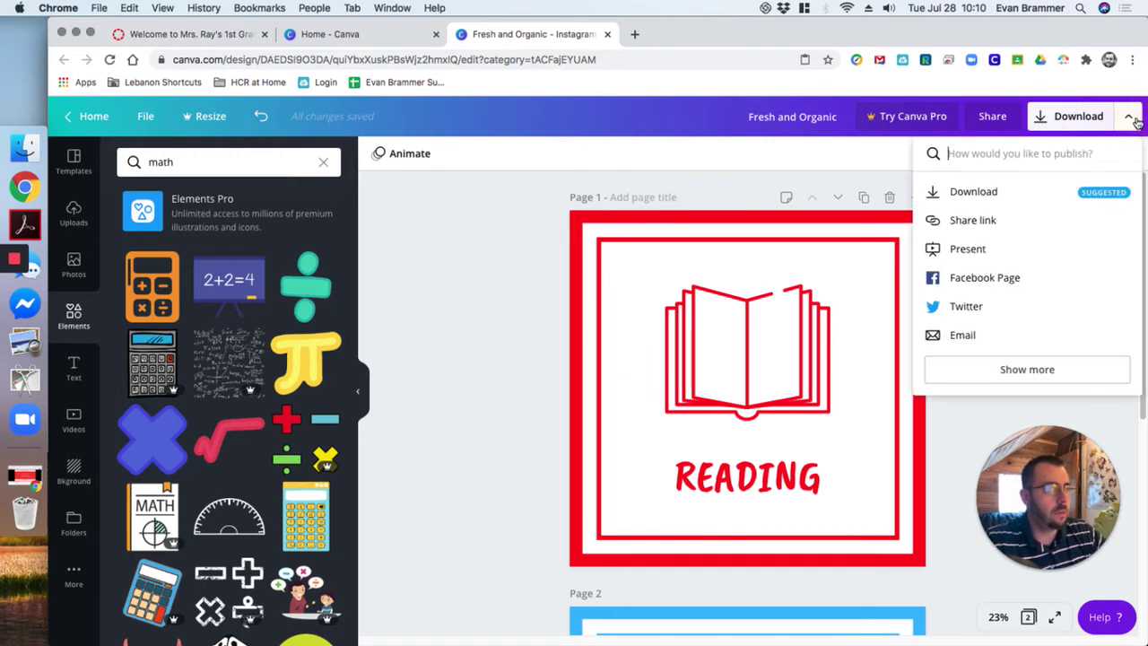
click(1025, 192)
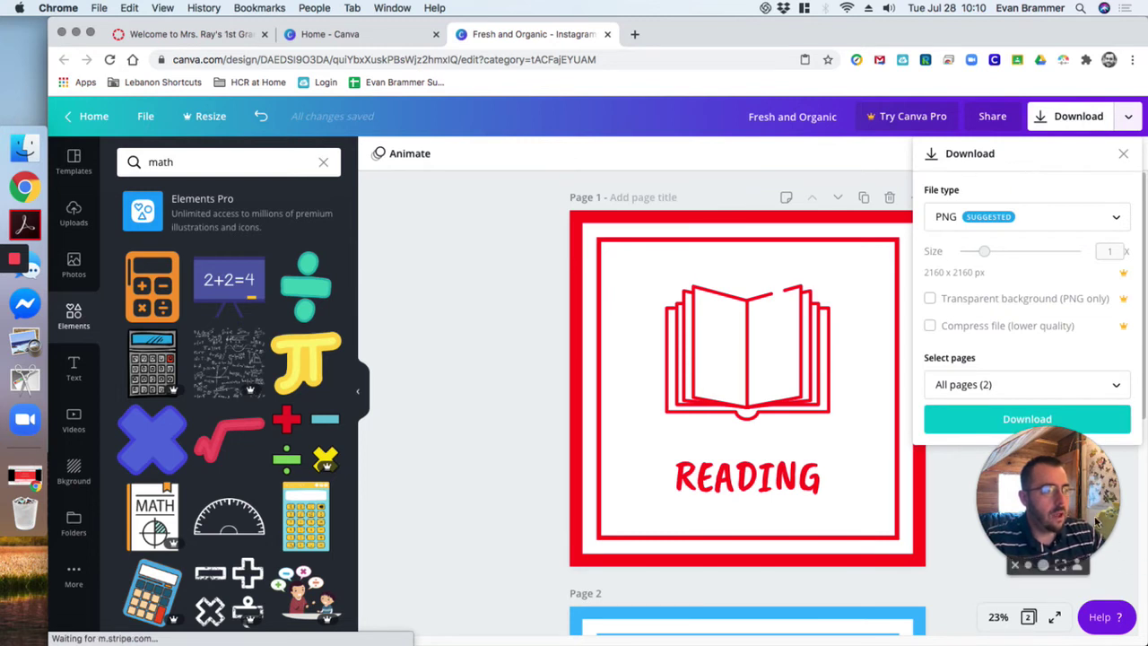
drag(1095, 522, 1098, 525)
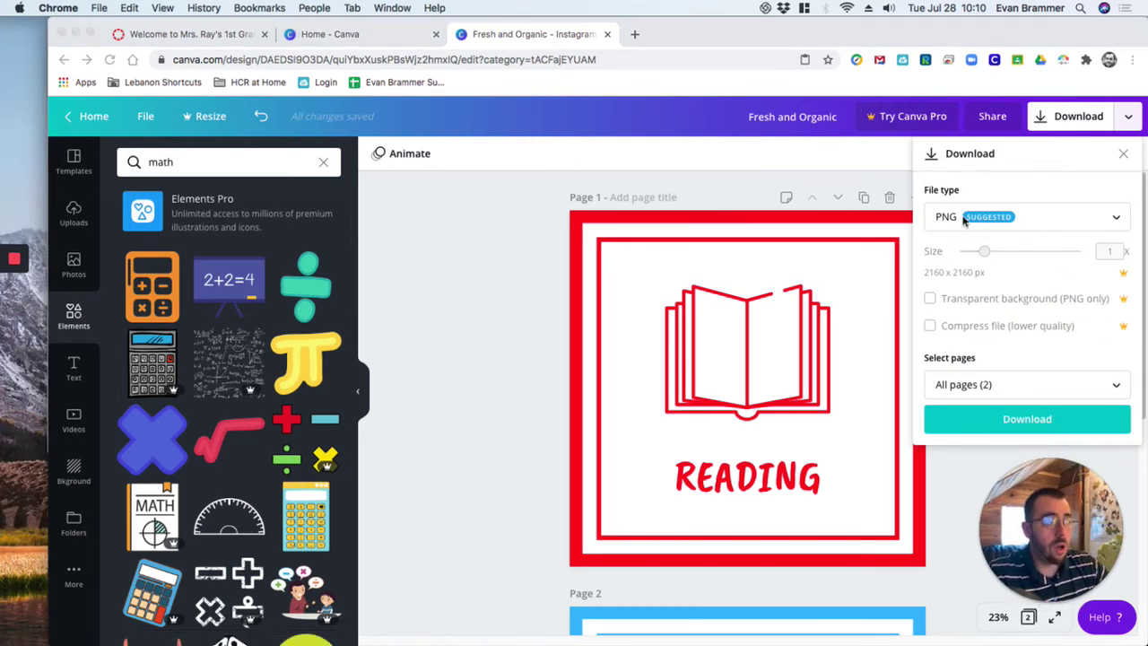
click(1116, 387)
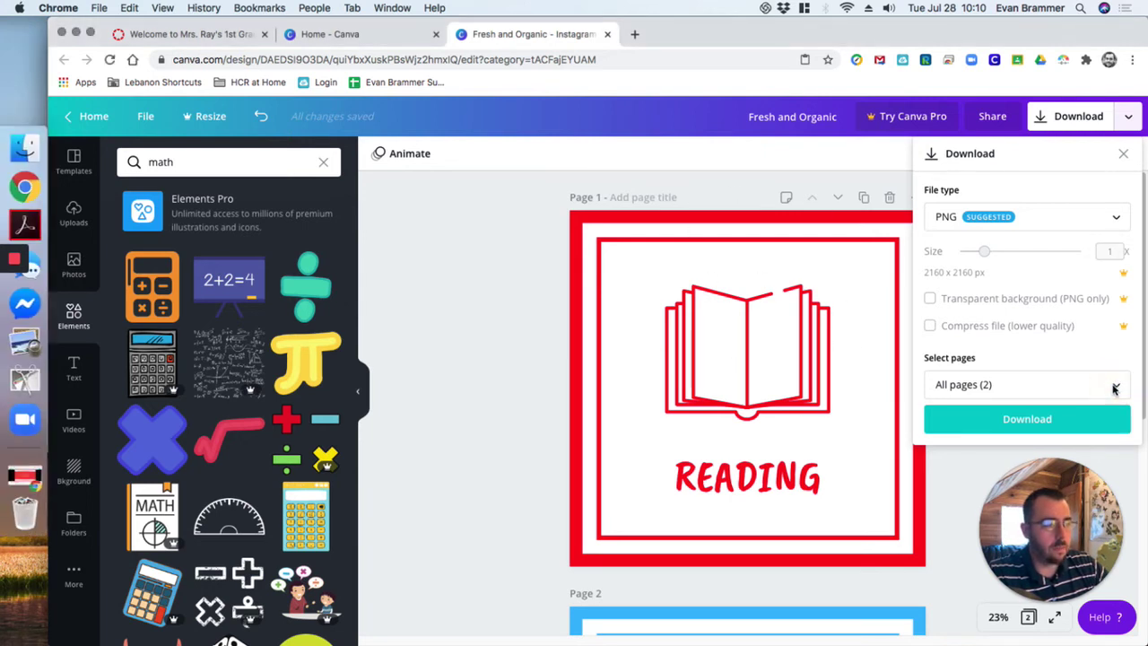
click(1116, 388)
drag(1053, 529, 130, 574)
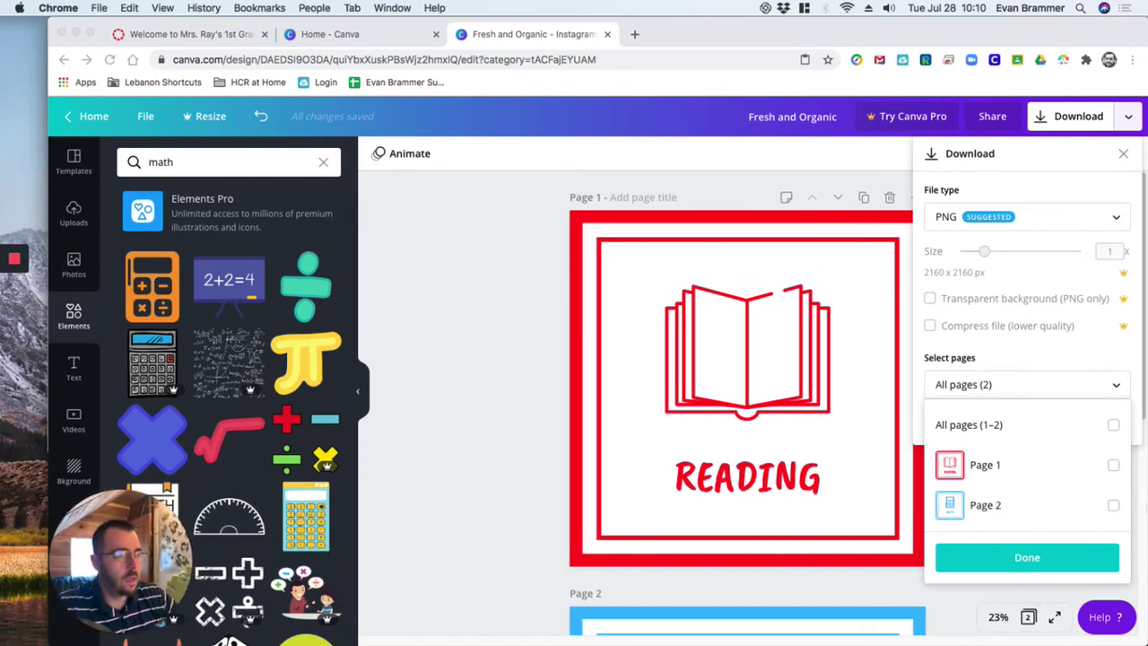
click(1113, 465)
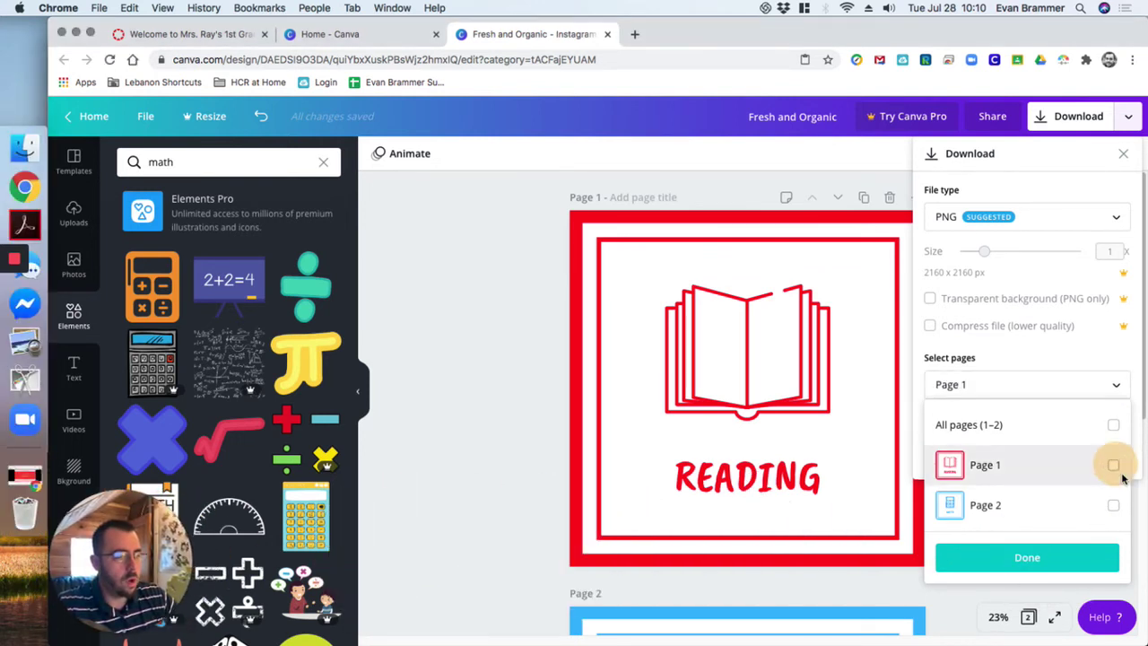
Step: Choose PNG as the file type and download the READING button page
click(1121, 218)
click(1119, 217)
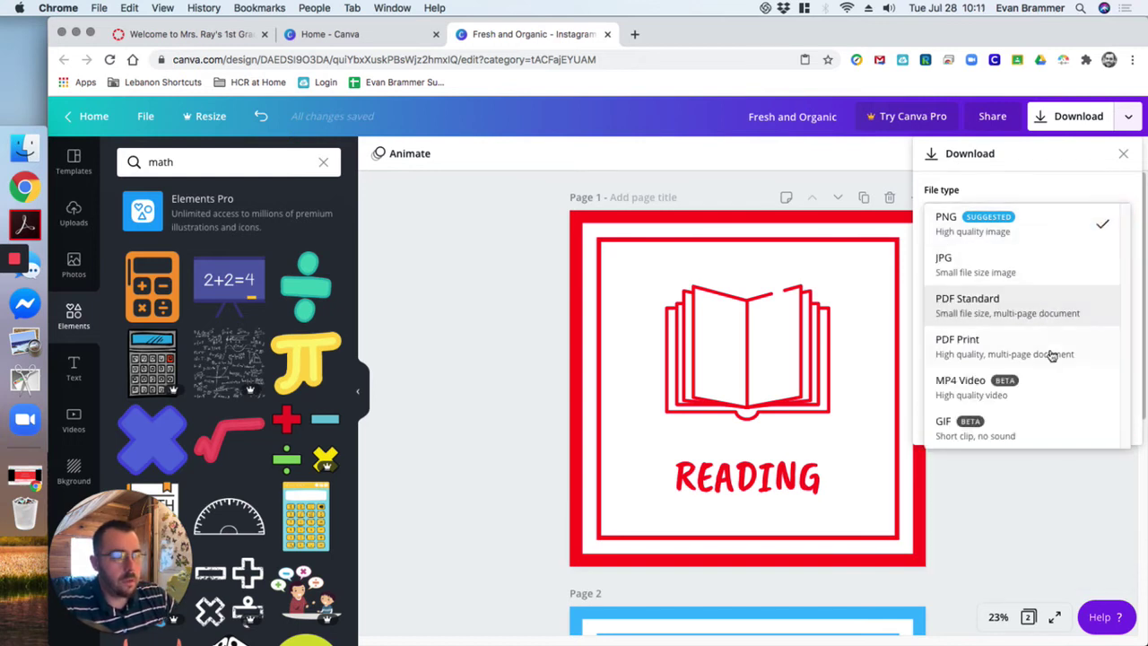
click(1046, 229)
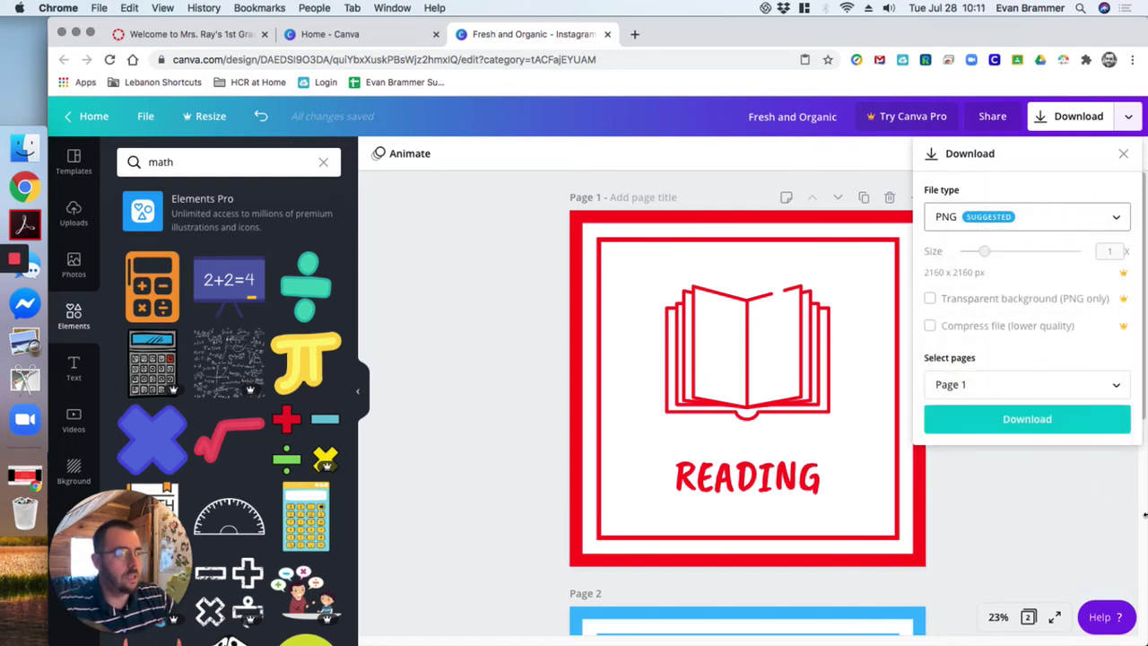
click(1018, 422)
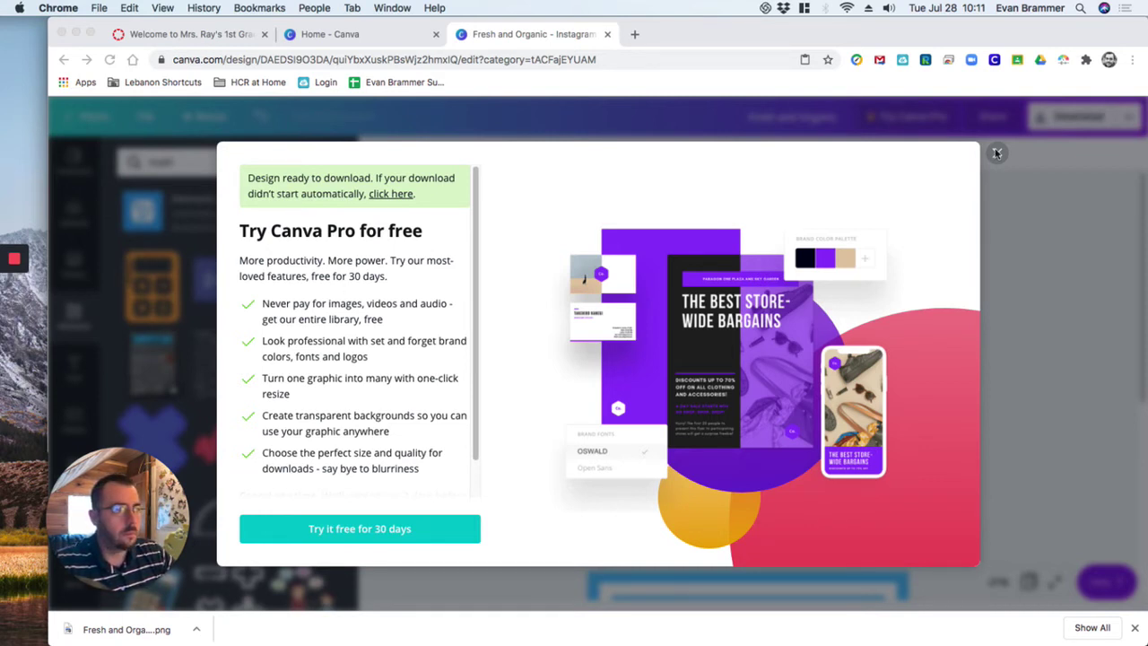
Step: Switch to Finder, open the Downloads folder and rename Fresh and Organic.png to Reading Graphic
click(22, 148)
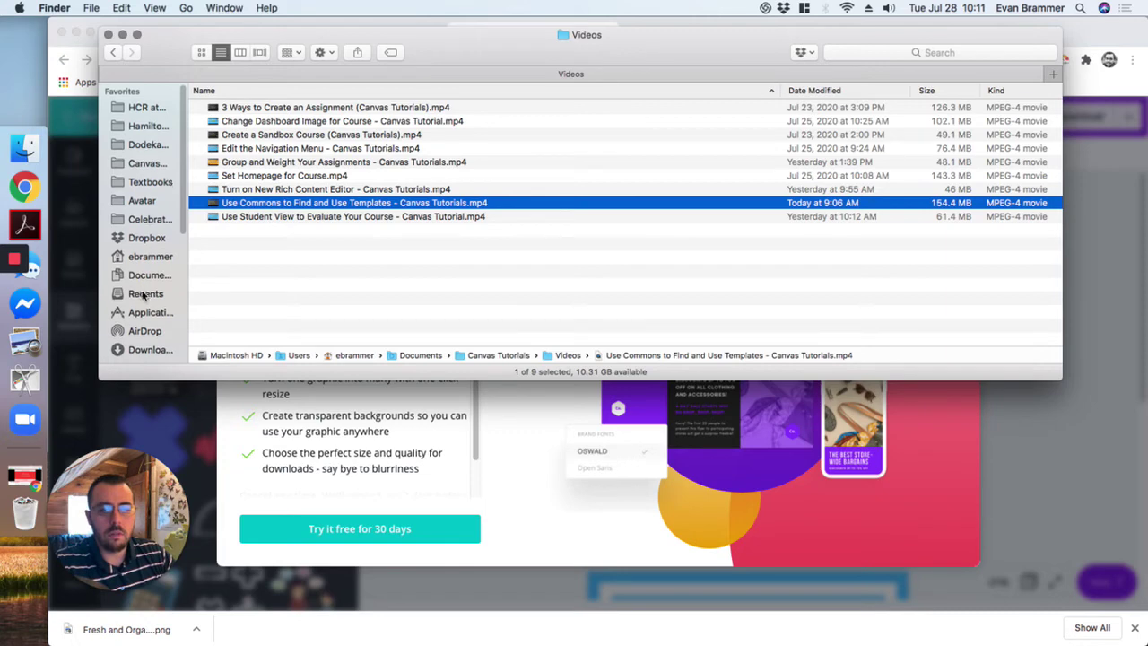
scroll(146, 305, down, 2)
click(149, 324)
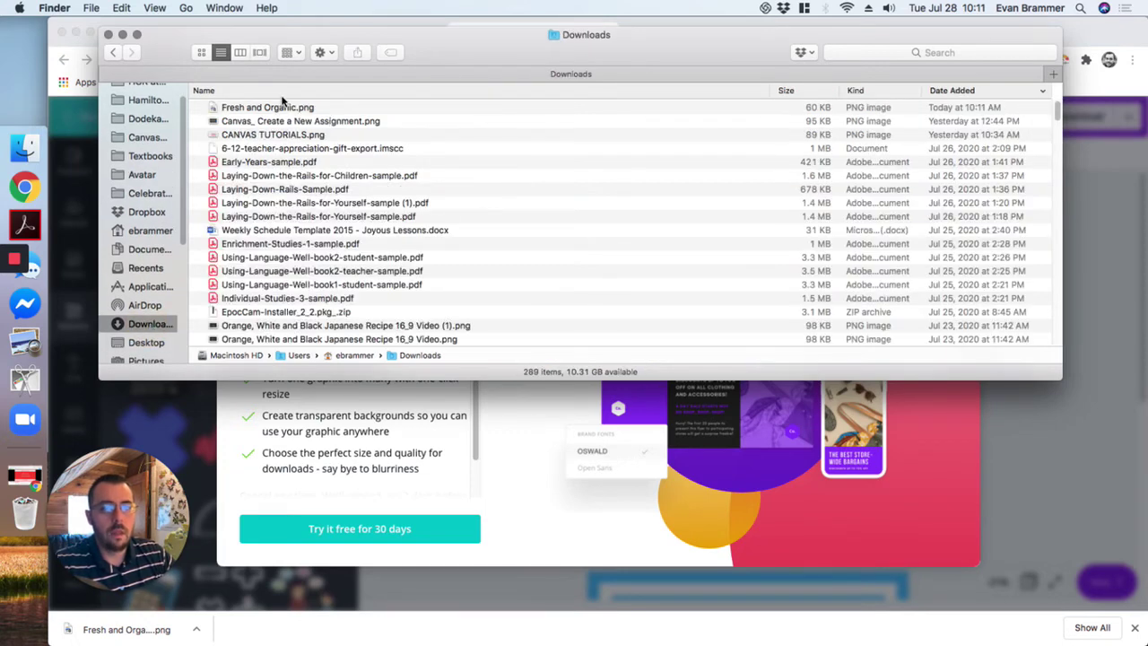
click(281, 109)
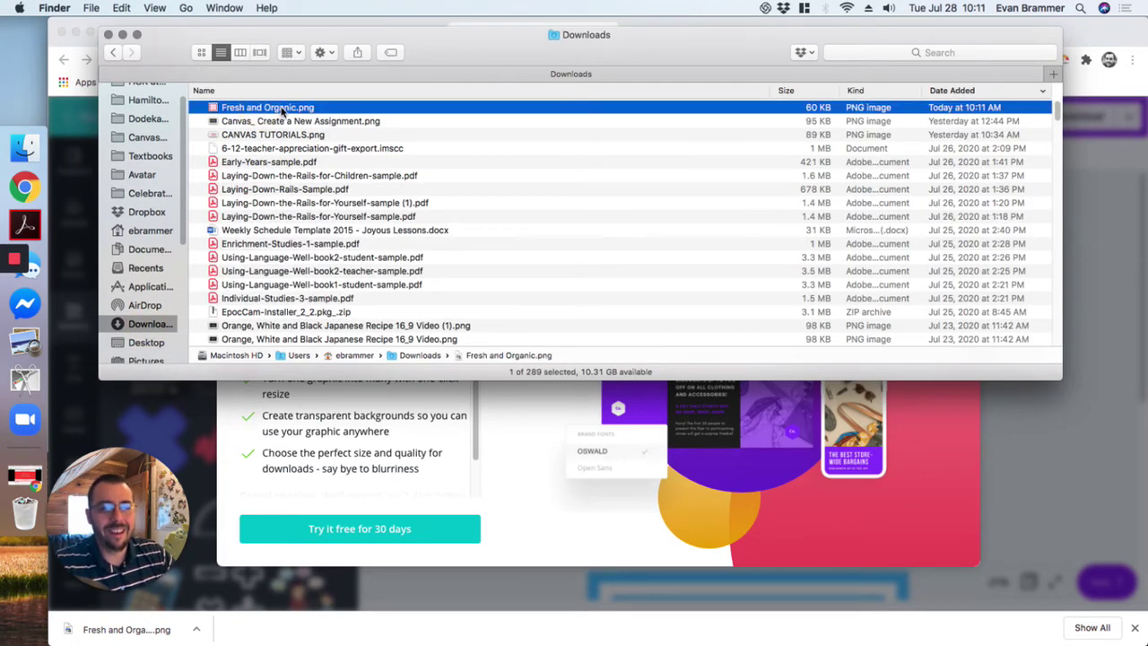
click(280, 109)
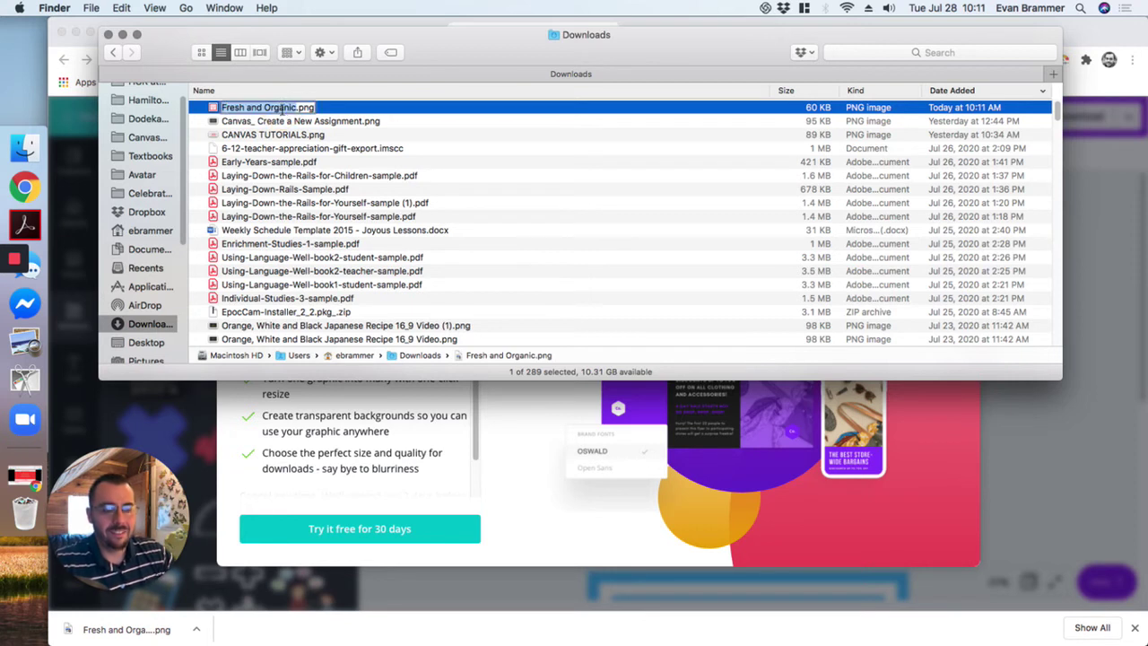
text(Reading Graphic)
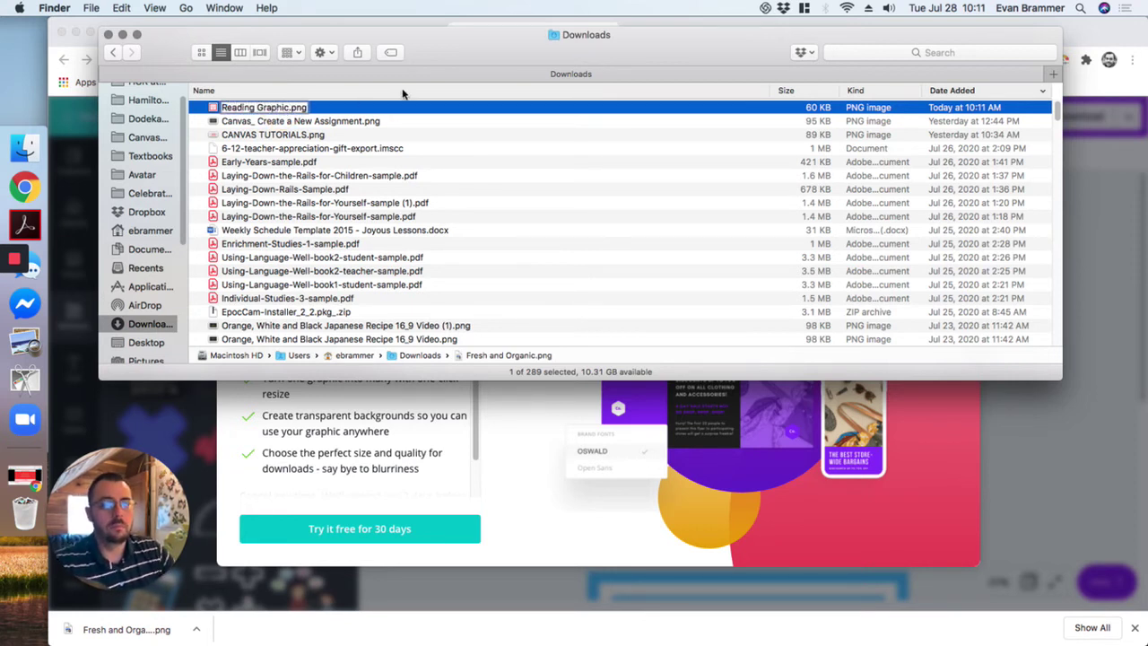
key(Return)
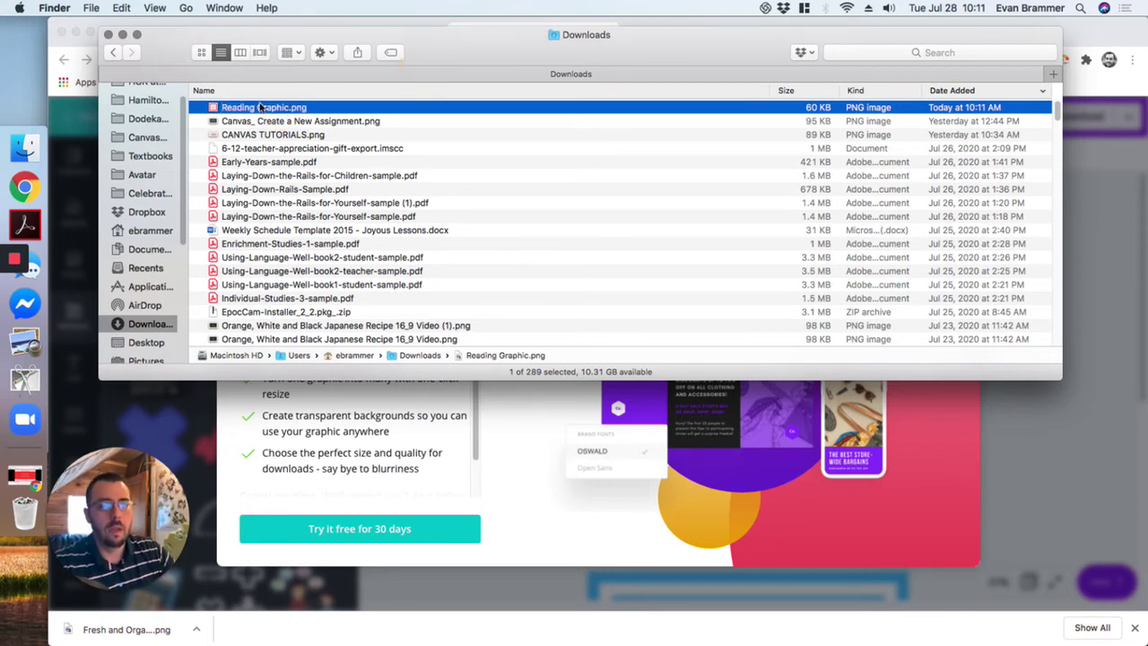
Step: Move Reading Graphic.png from Downloads into the Canvas Tutorials folder and open that folder
drag(263, 108, 135, 137)
click(171, 137)
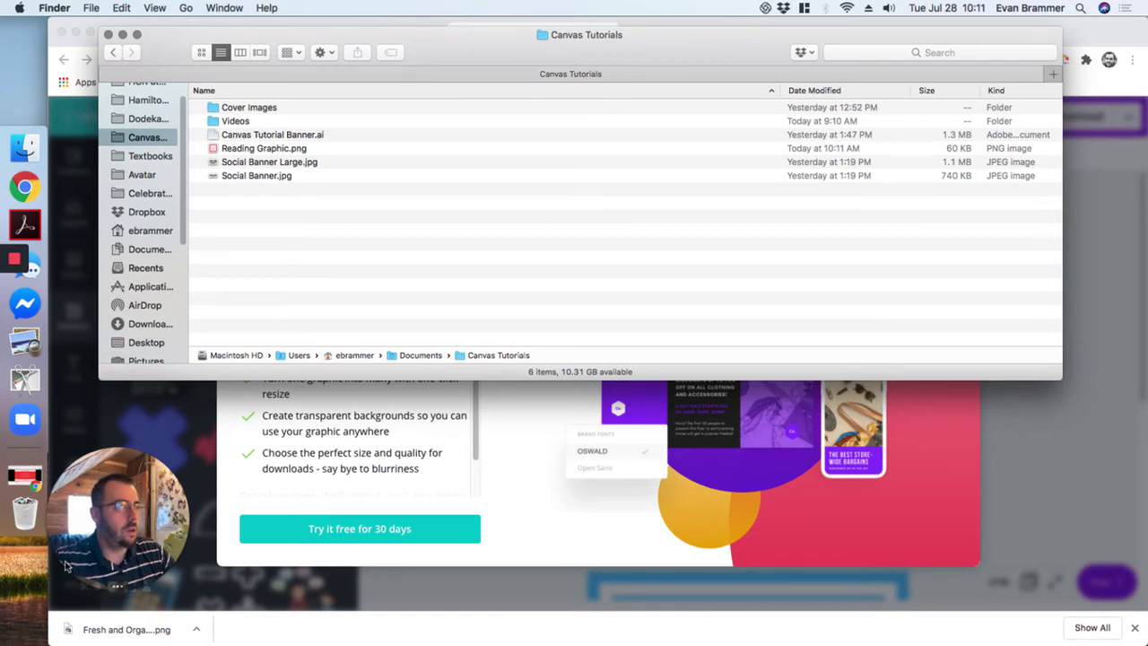
mouse_move(16, 286)
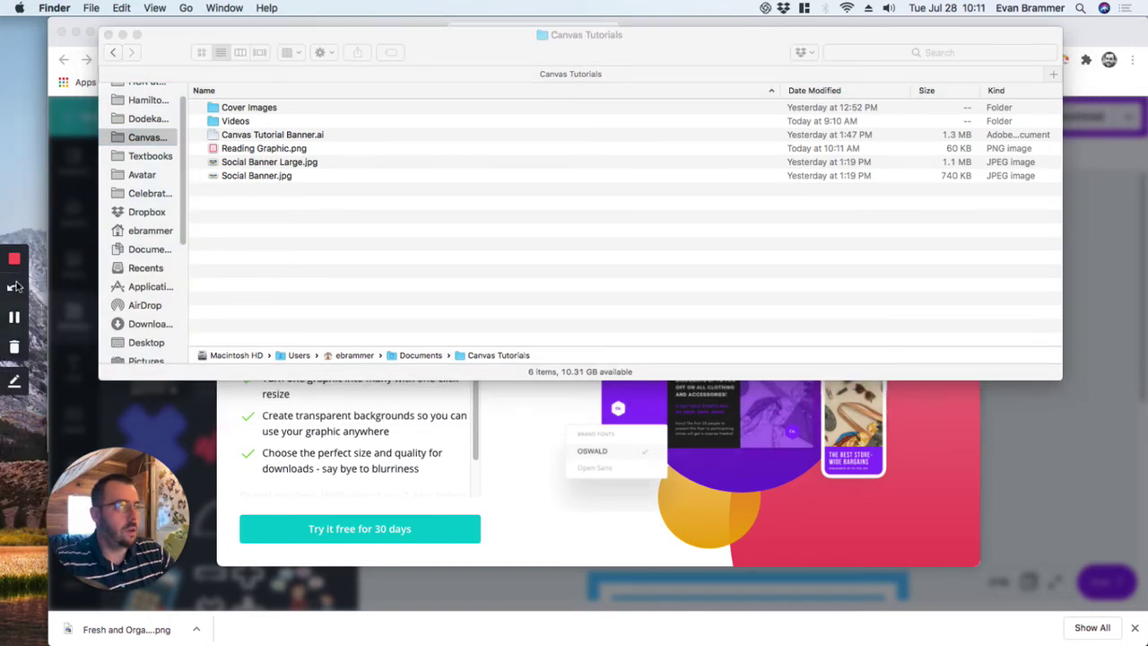
Step: Switch to Chrome, review the subject buttons on the Canvas course's welcome page and open that page for editing
click(1089, 36)
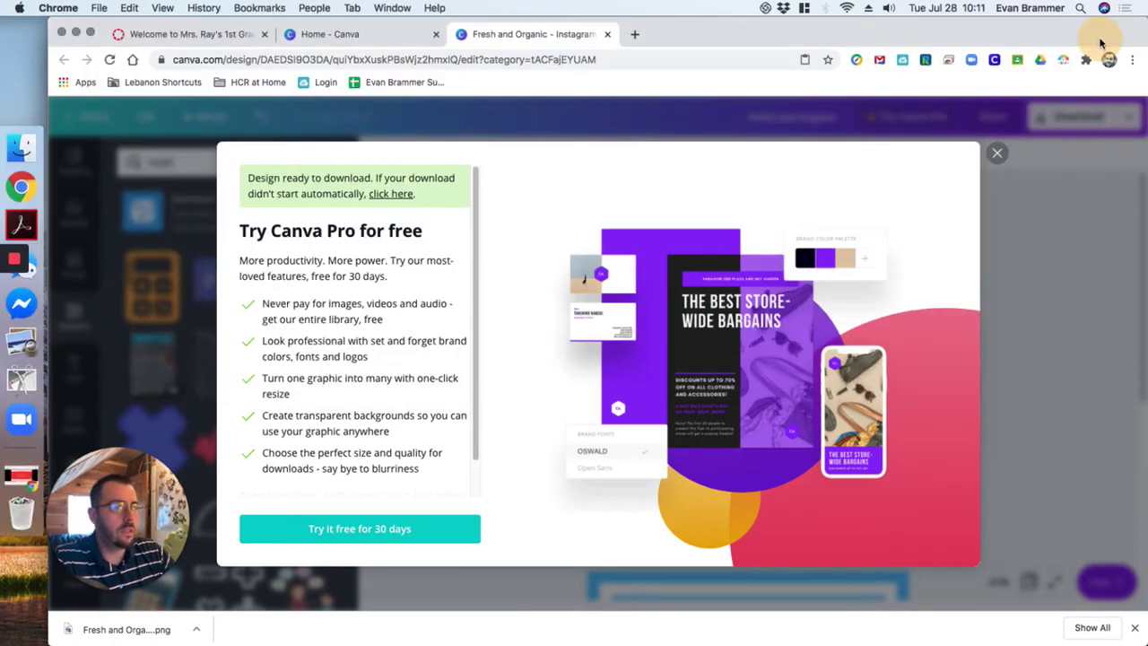
click(162, 36)
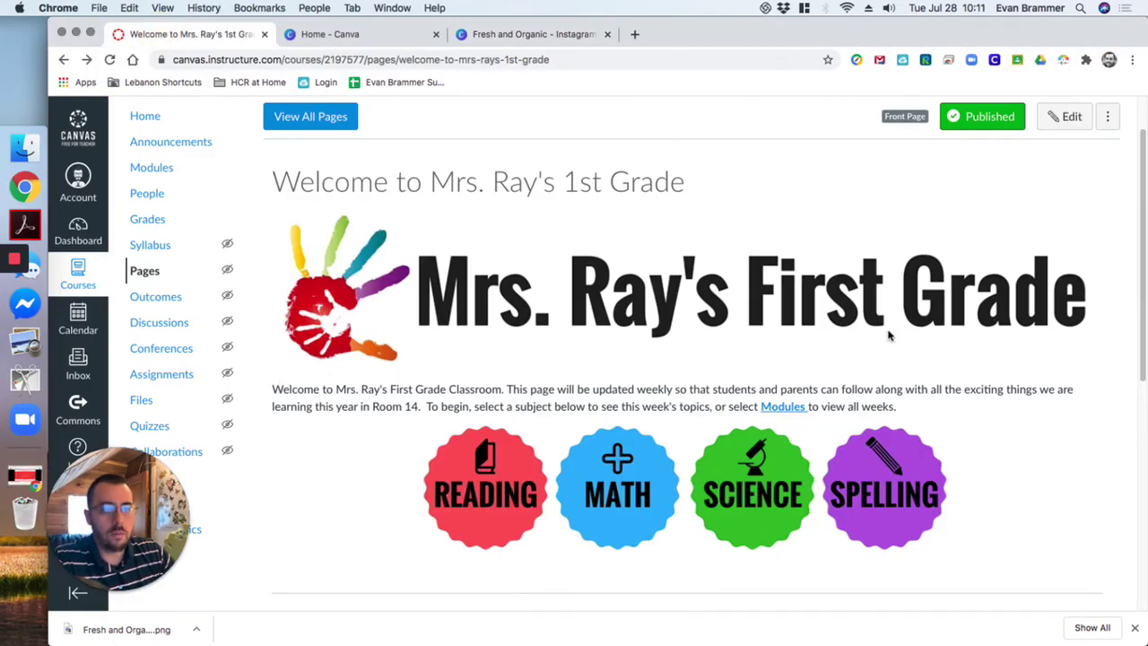
scroll(598, 291, down, 3)
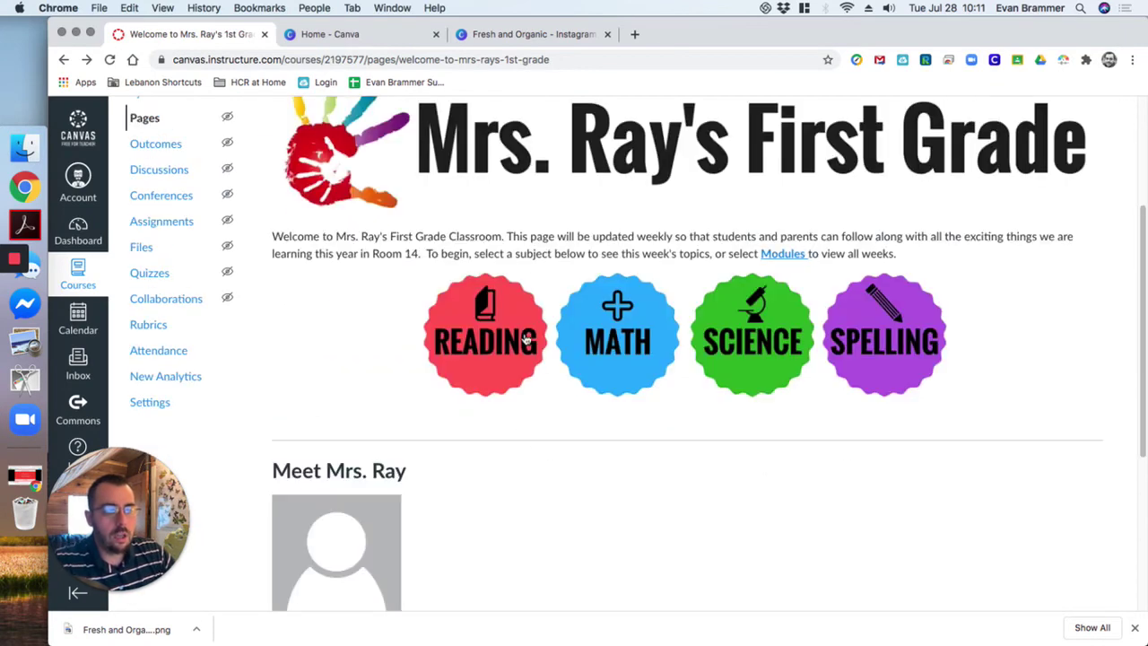
scroll(1061, 406, up, 4)
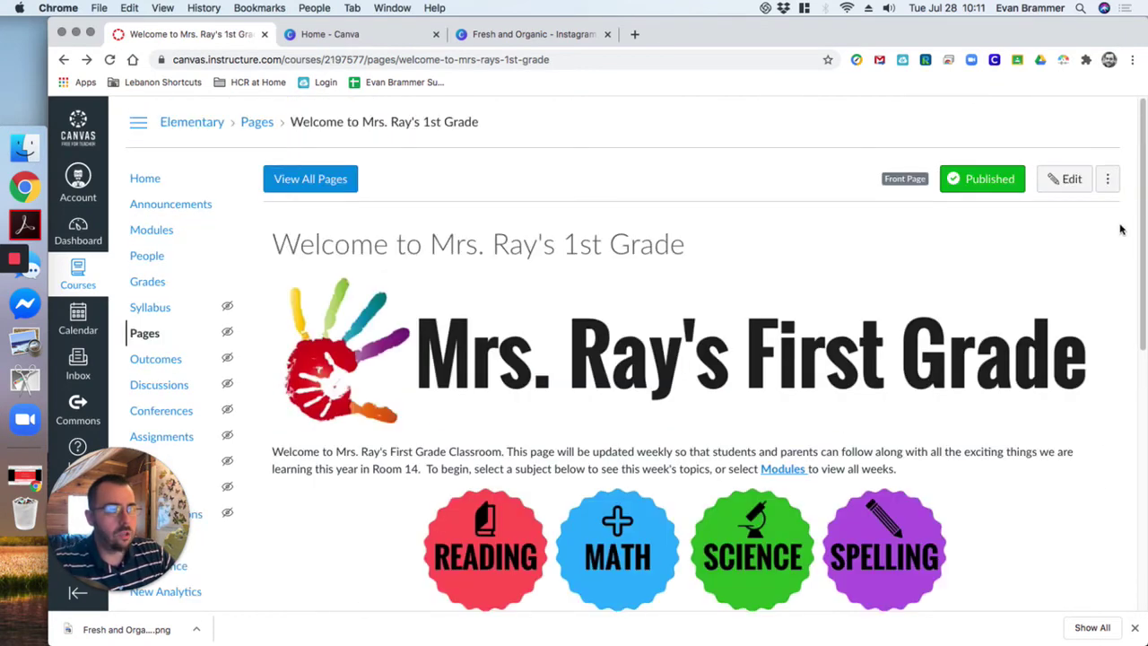
click(1064, 179)
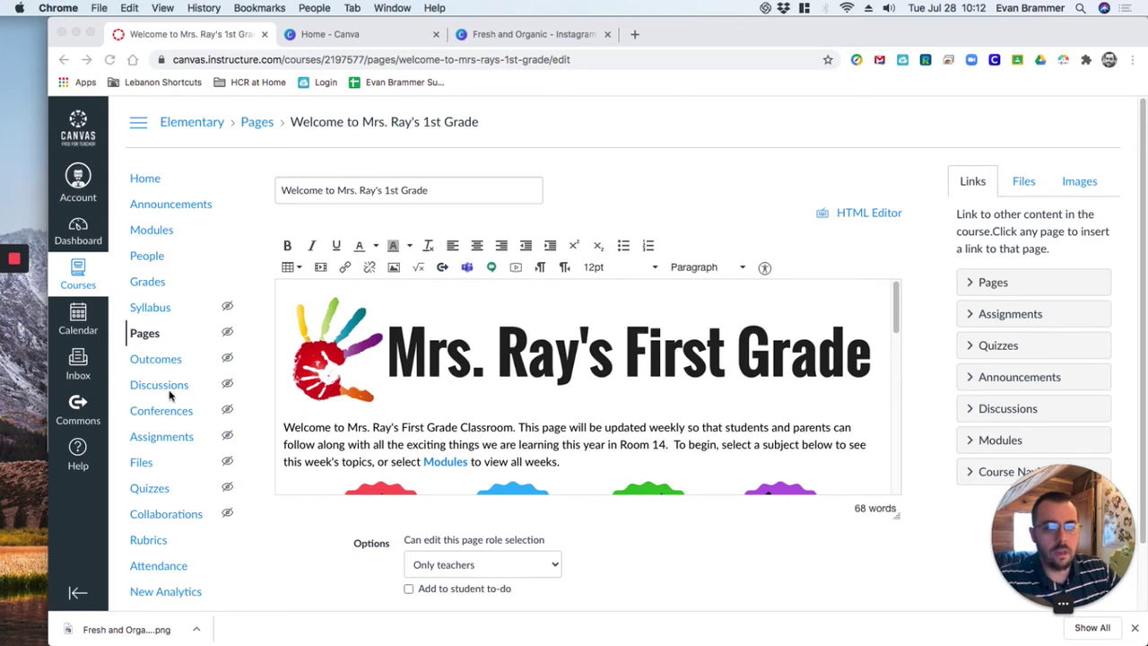
Step: Open the Canvas course's Files area and look through the images already stored there
click(261, 551)
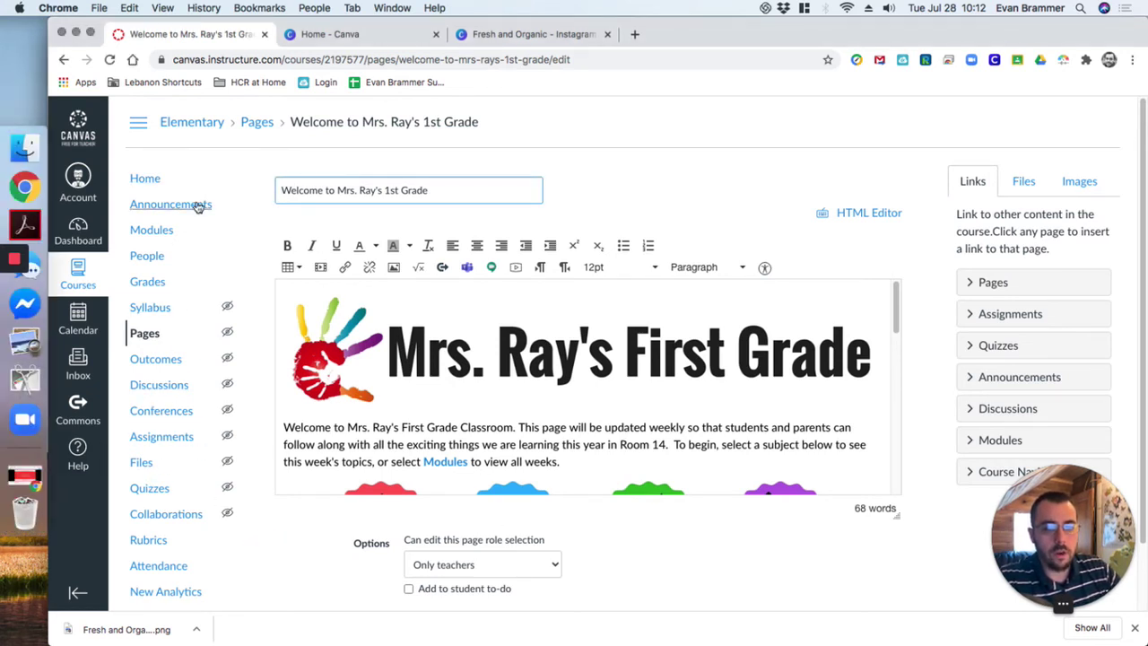
click(145, 464)
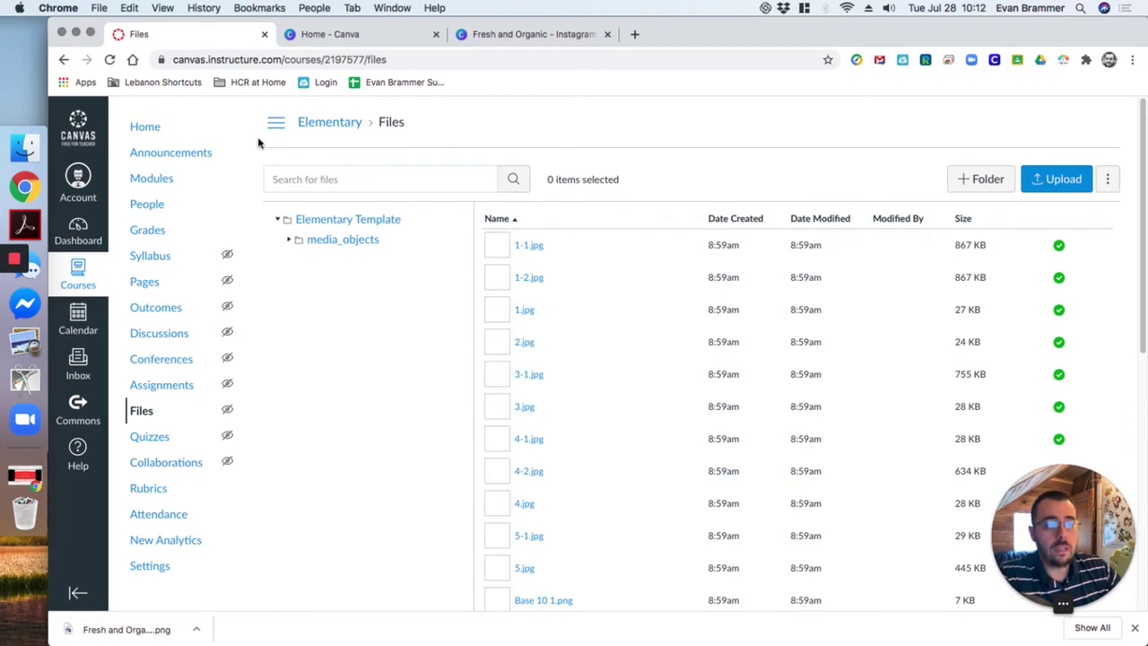
scroll(556, 296, down, 1)
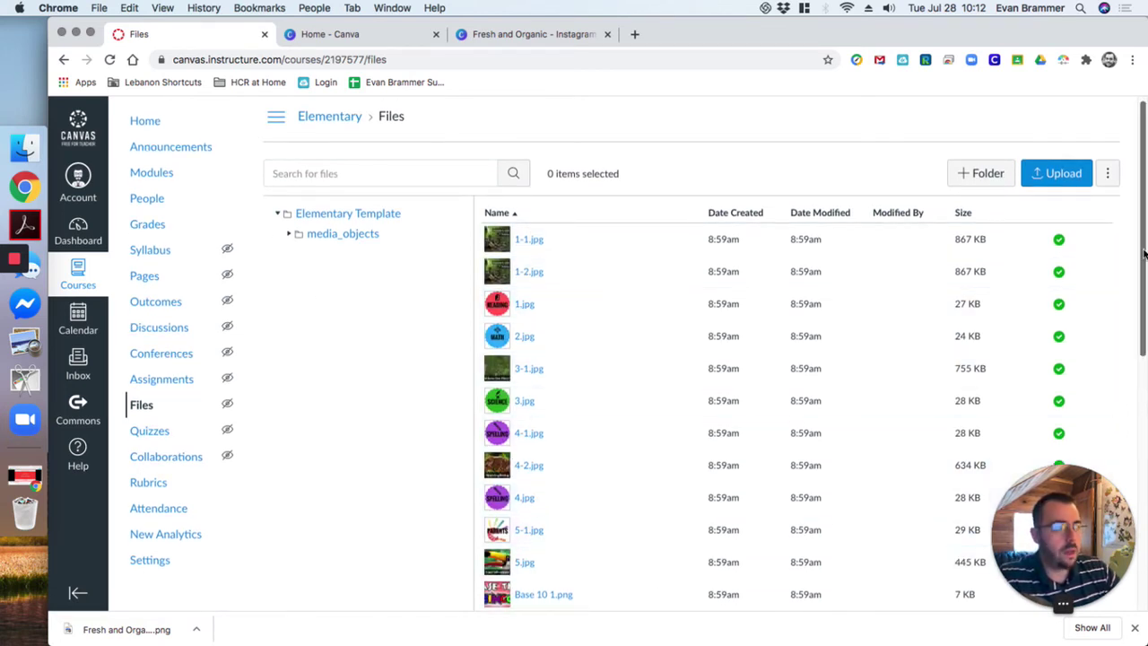
mouse_move(1144, 253)
mouse_down()
mouse_move(1141, 422)
mouse_move(1132, 251)
mouse_up()
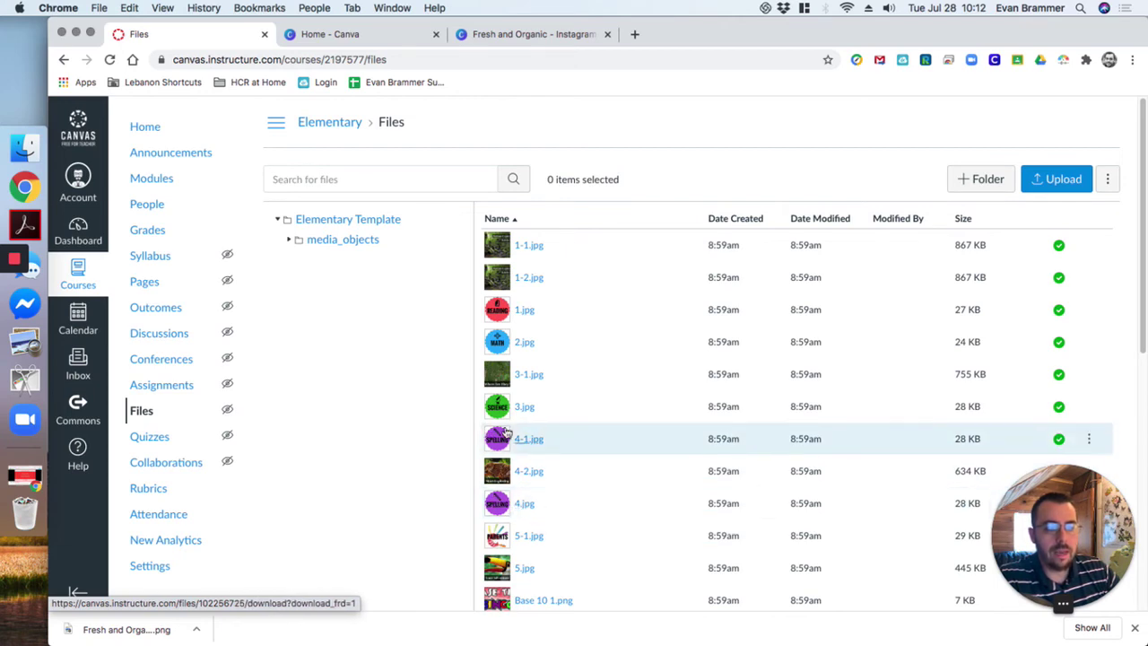
scroll(517, 435, down, 10)
scroll(533, 443, up, 10)
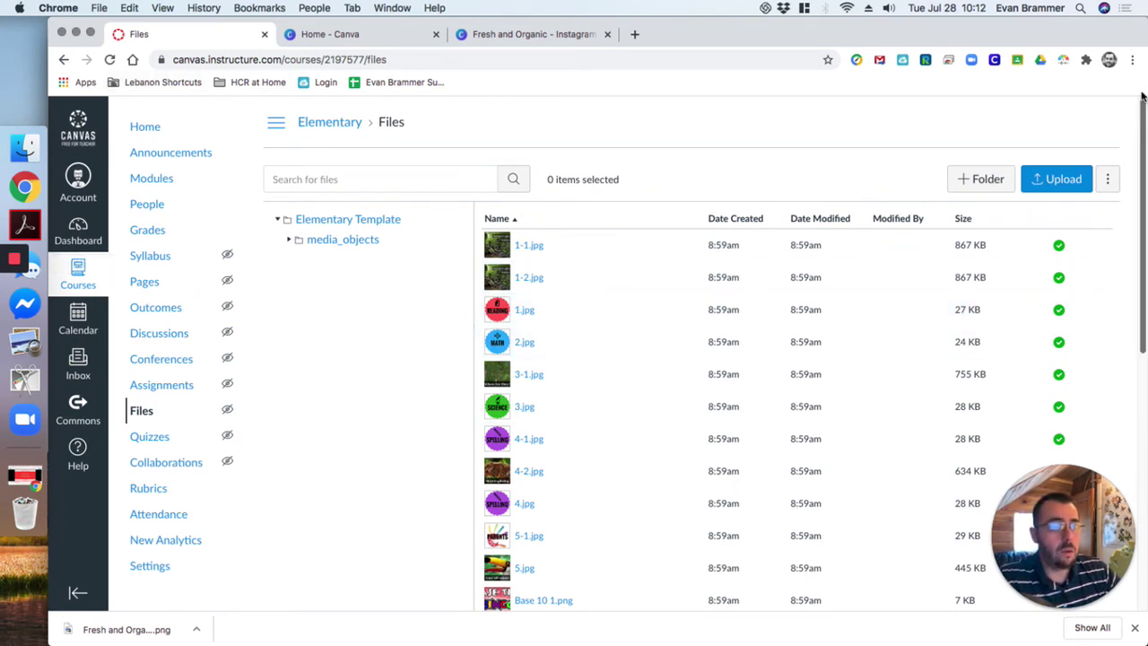
Step: Create a folder named Buttons in the course files and open it
click(961, 181)
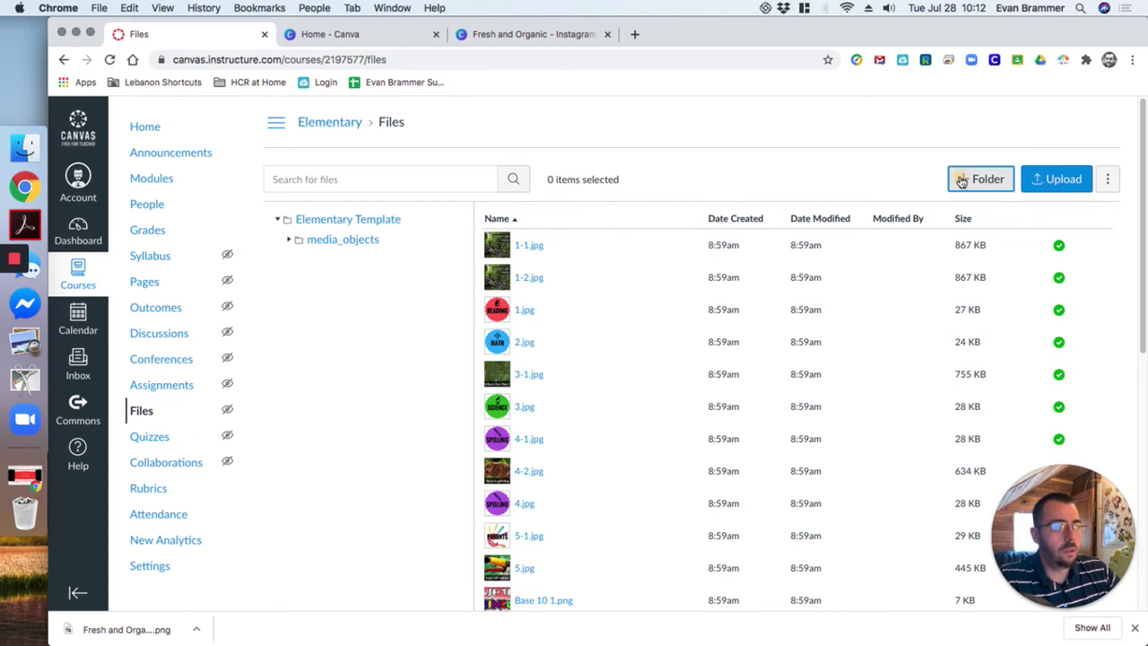
text(Buttons)
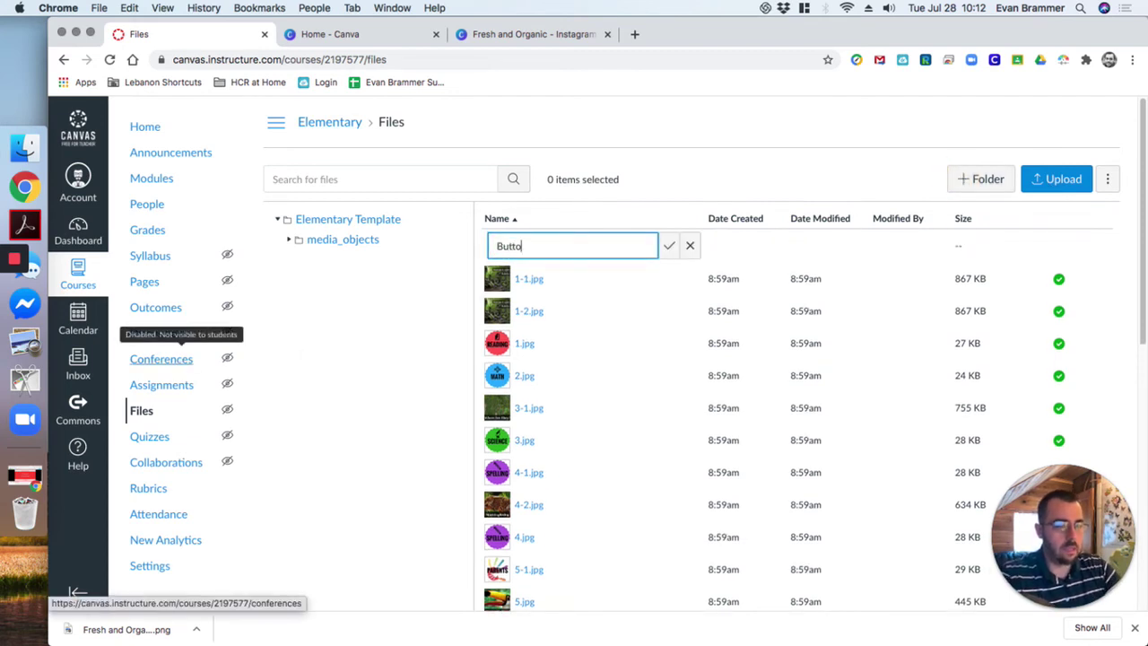
click(669, 246)
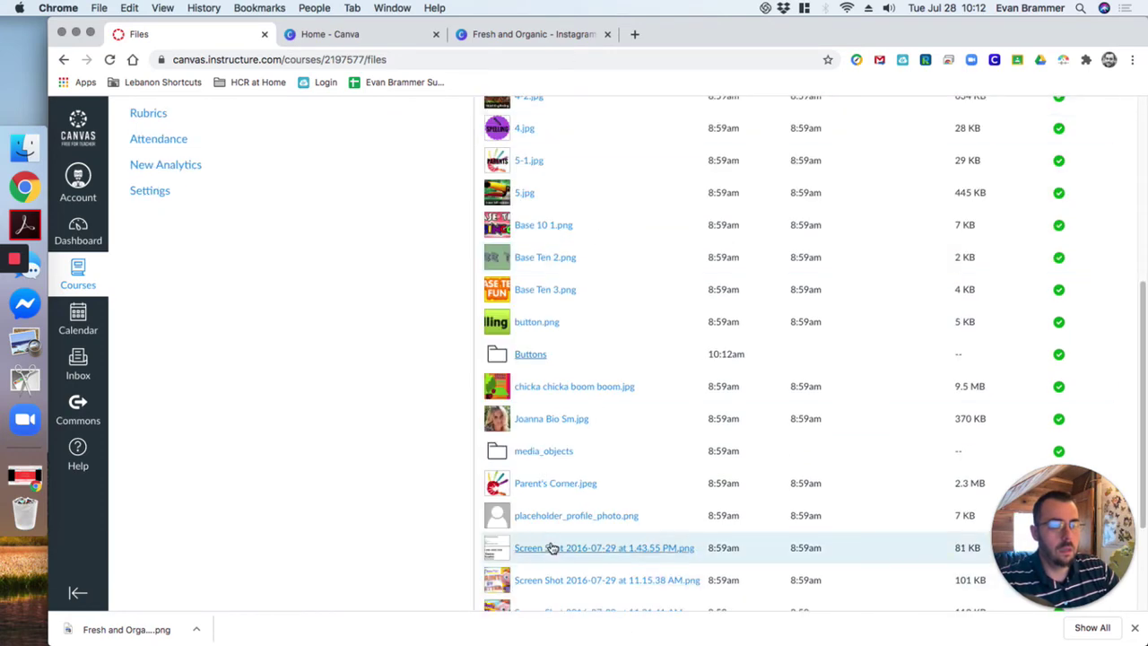
click(520, 356)
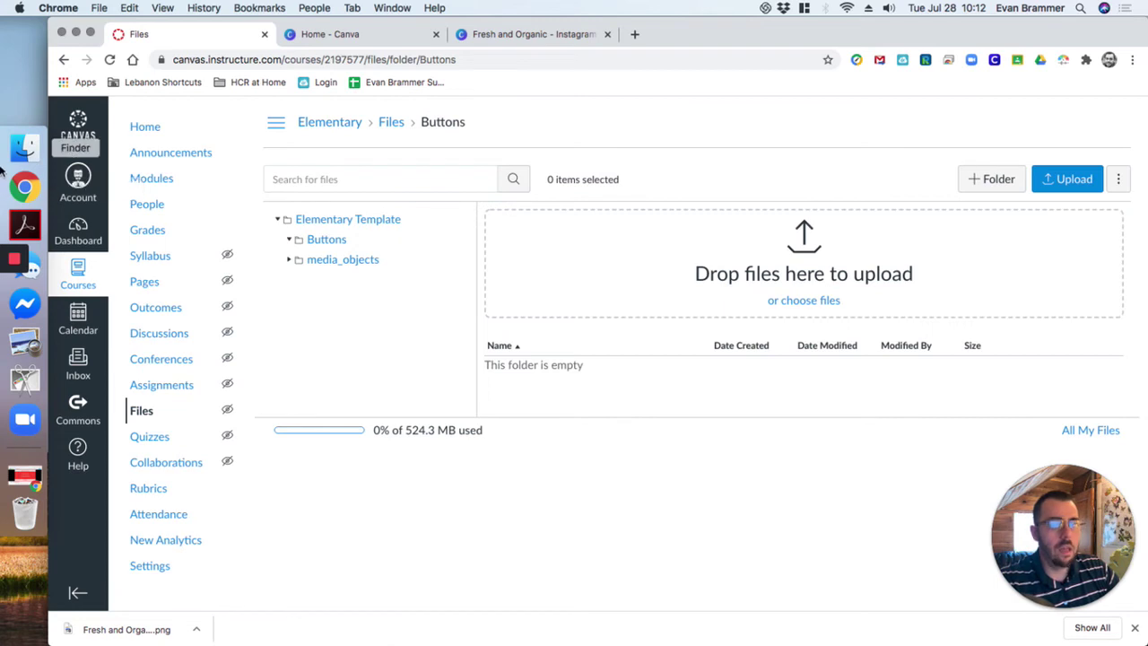
Step: Switch to Finder, rename Reading Graphic.png to Button - Reading and upload it to the course's Buttons folder in Chrome
click(23, 149)
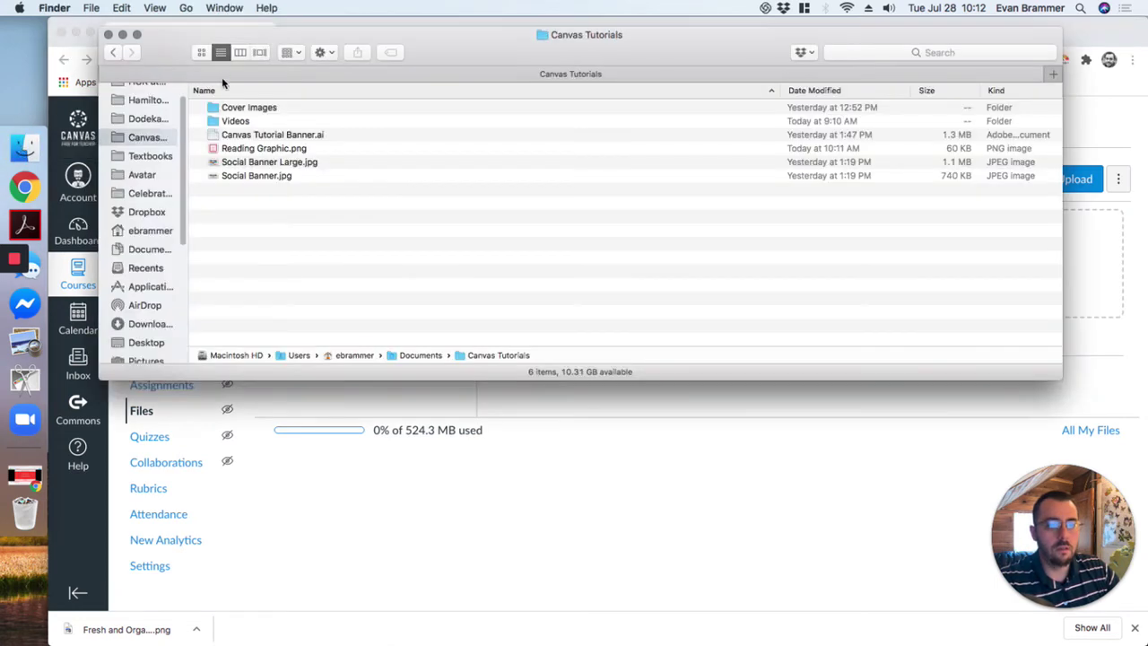
click(249, 149)
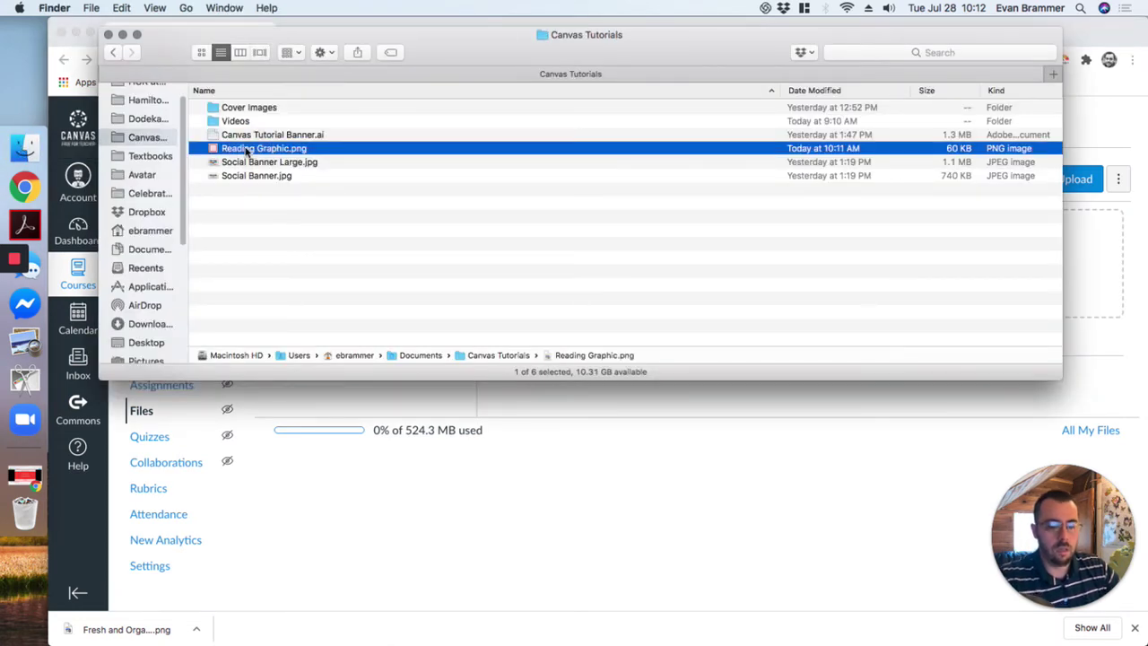
drag(246, 150, 252, 148)
click(266, 149)
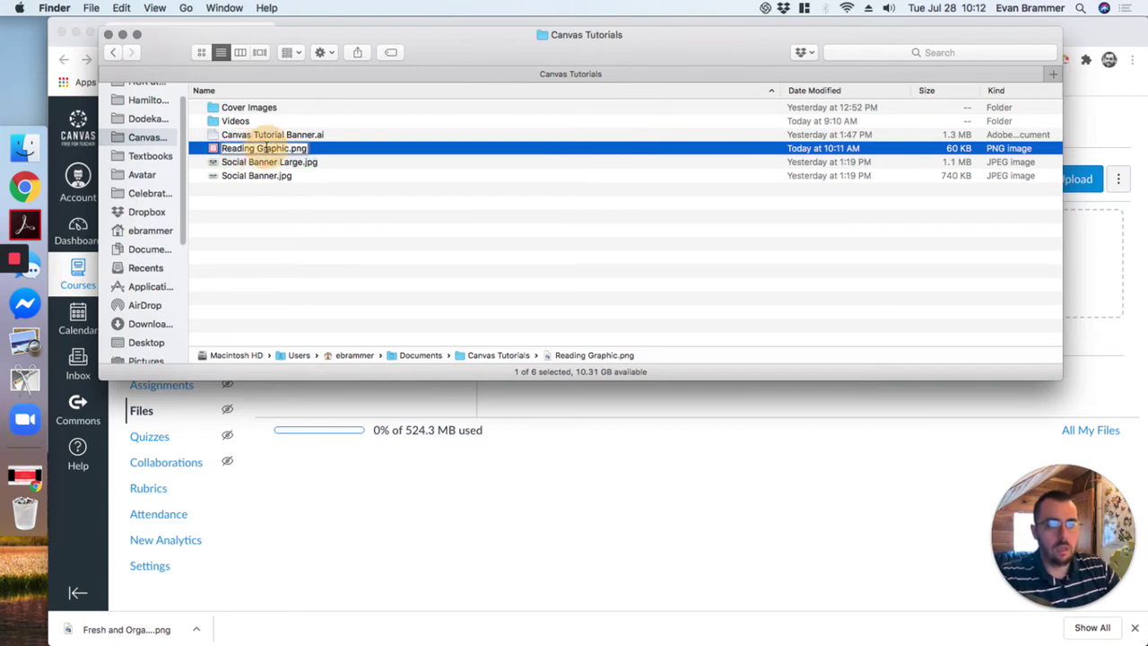
drag(263, 149, 221, 149)
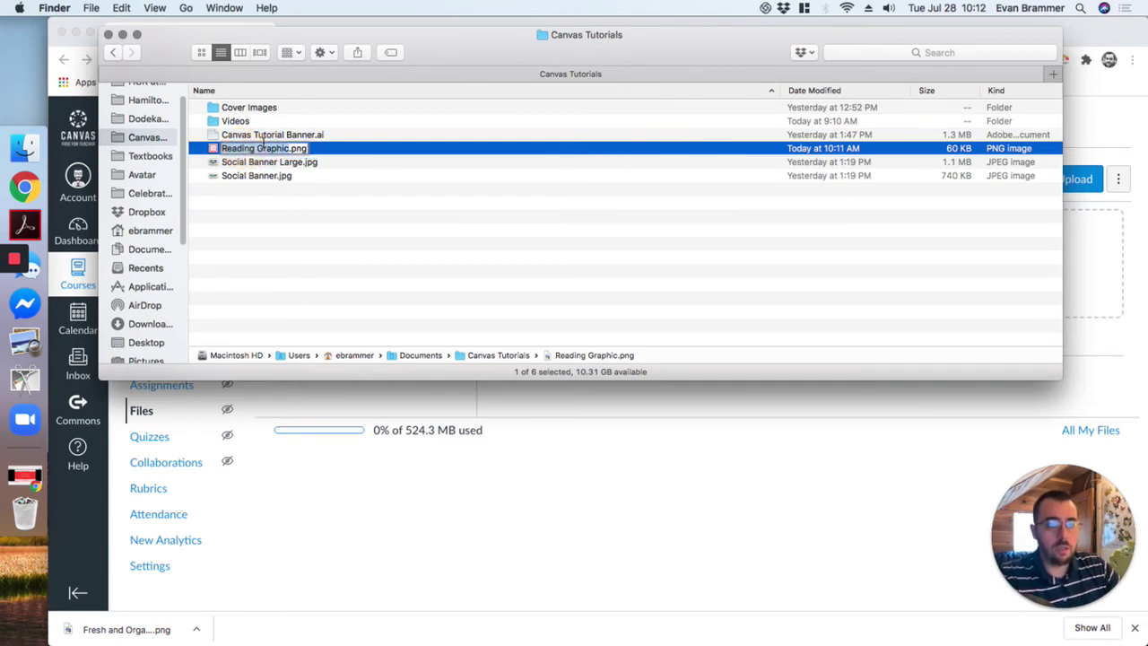
text(Button - Reading)
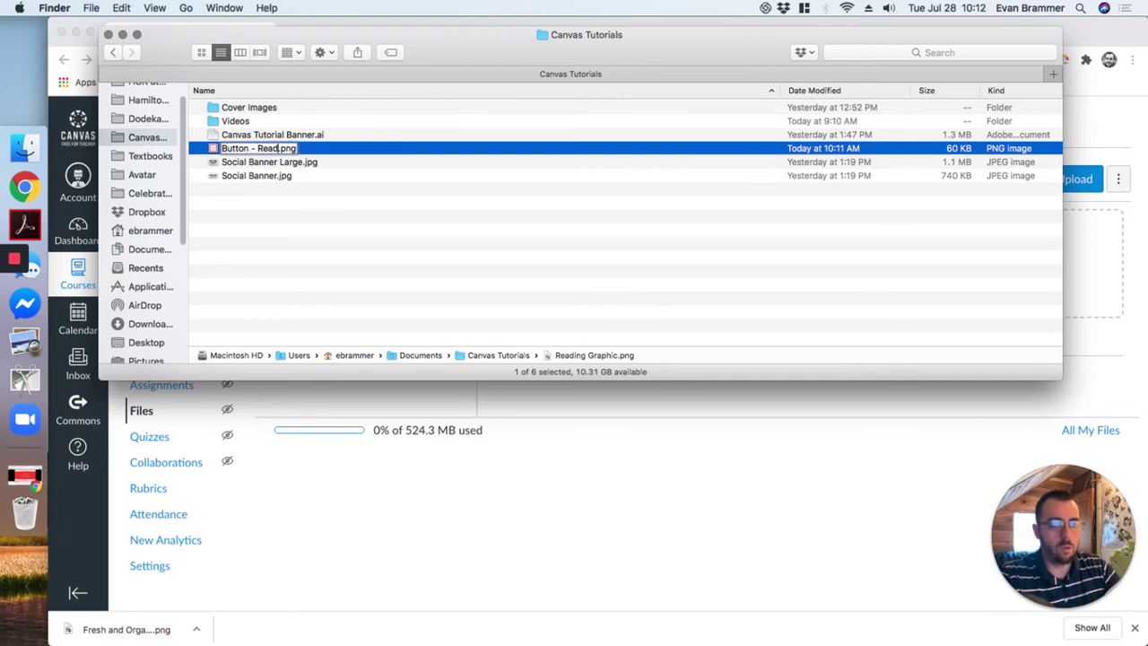
key(Return)
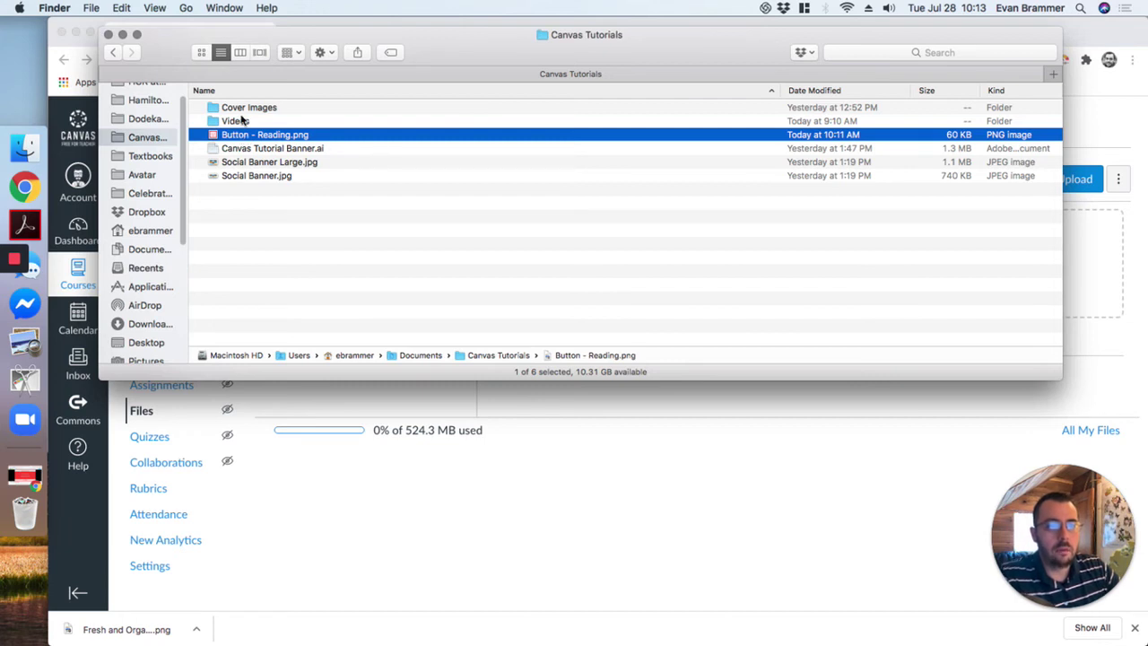
drag(250, 136, 759, 261)
key(super+Tab)
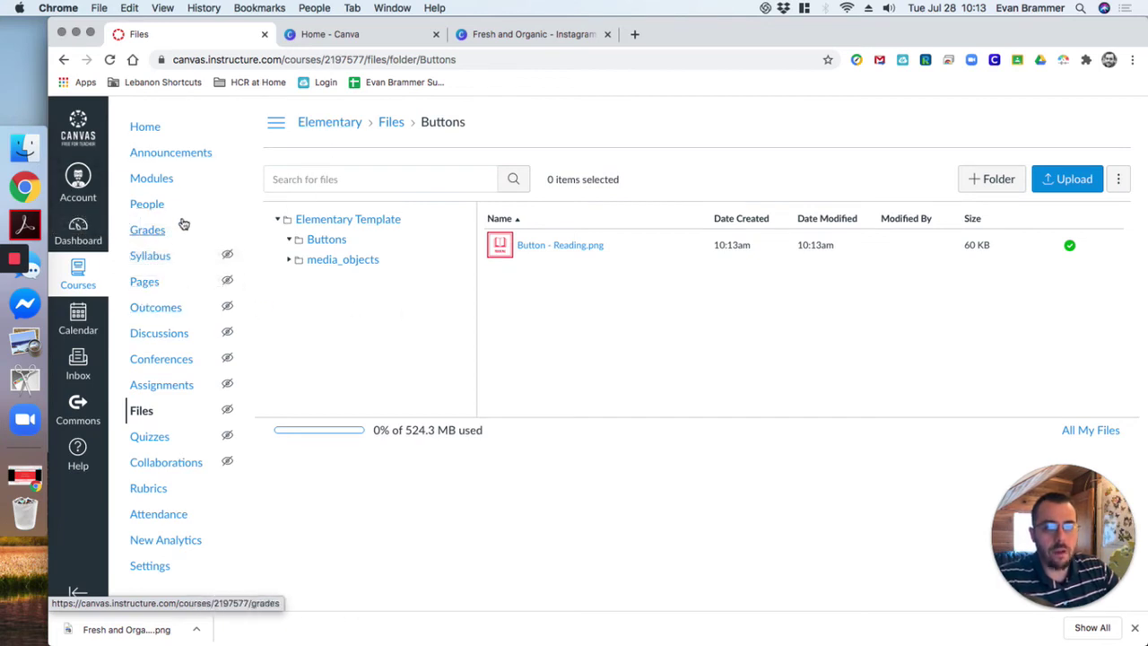
Step: Return to the course home page and open it for editing
click(158, 136)
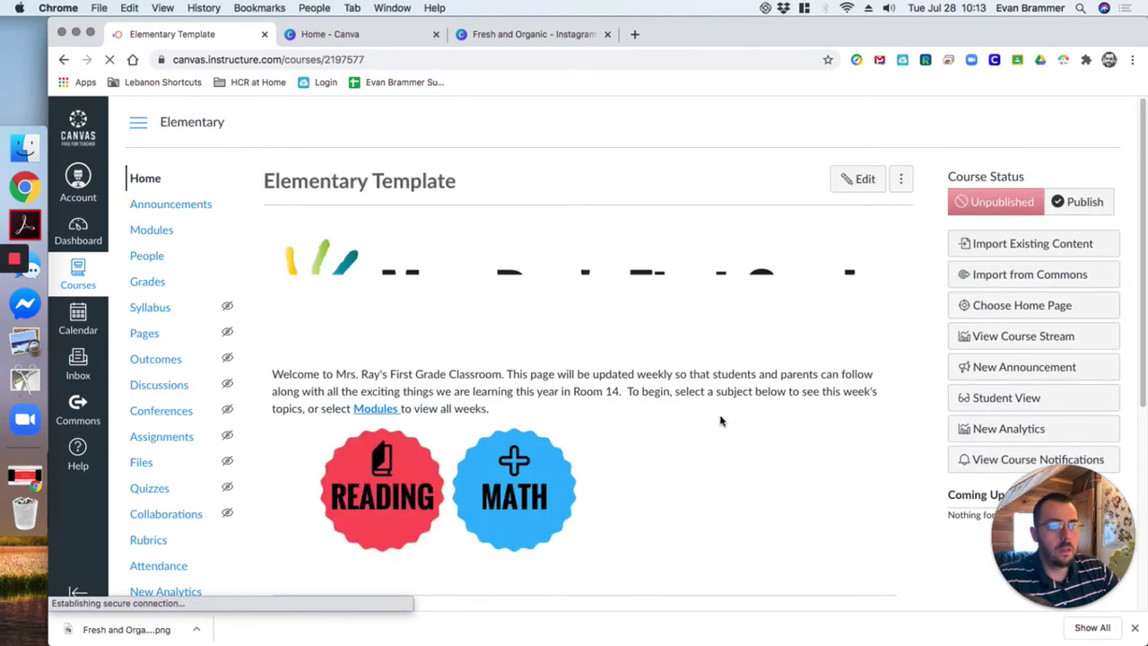
click(845, 180)
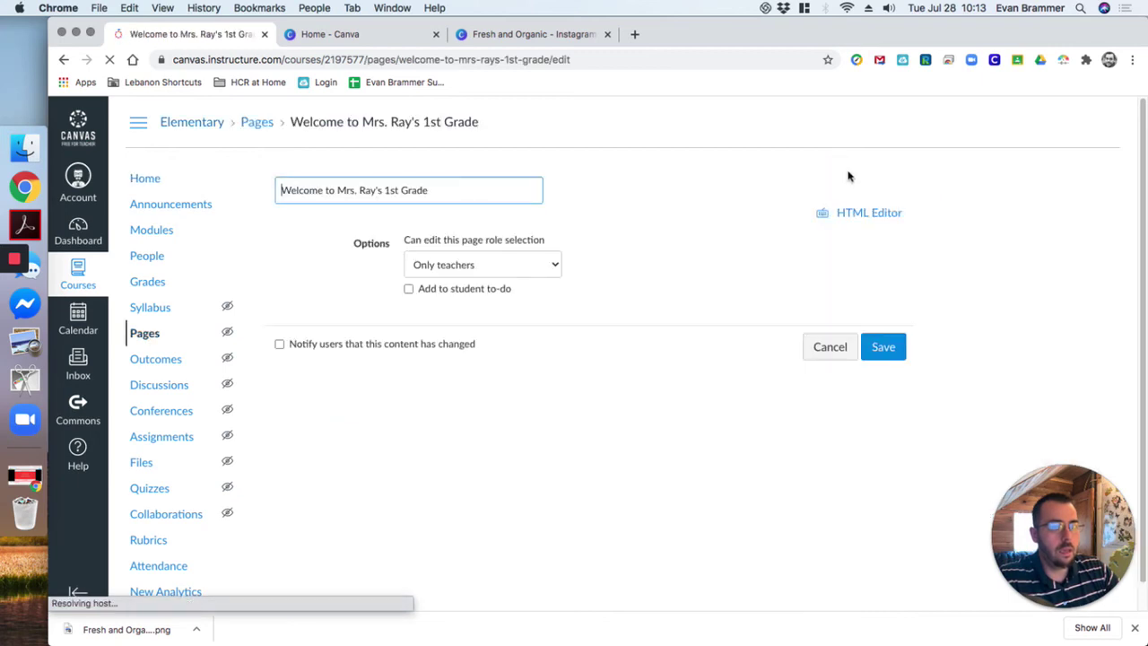
scroll(775, 282, down, 3)
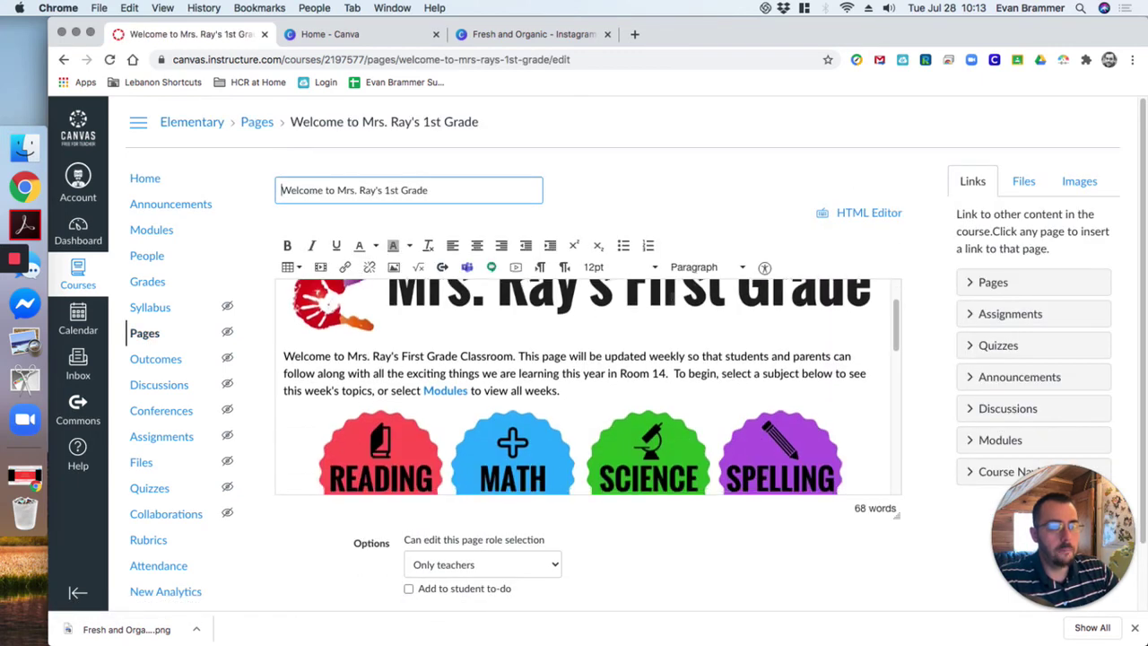
Step: Place the cursor just before the round Reading badge on the page and start embedding an image there
click(349, 408)
scroll(350, 405, down, 1)
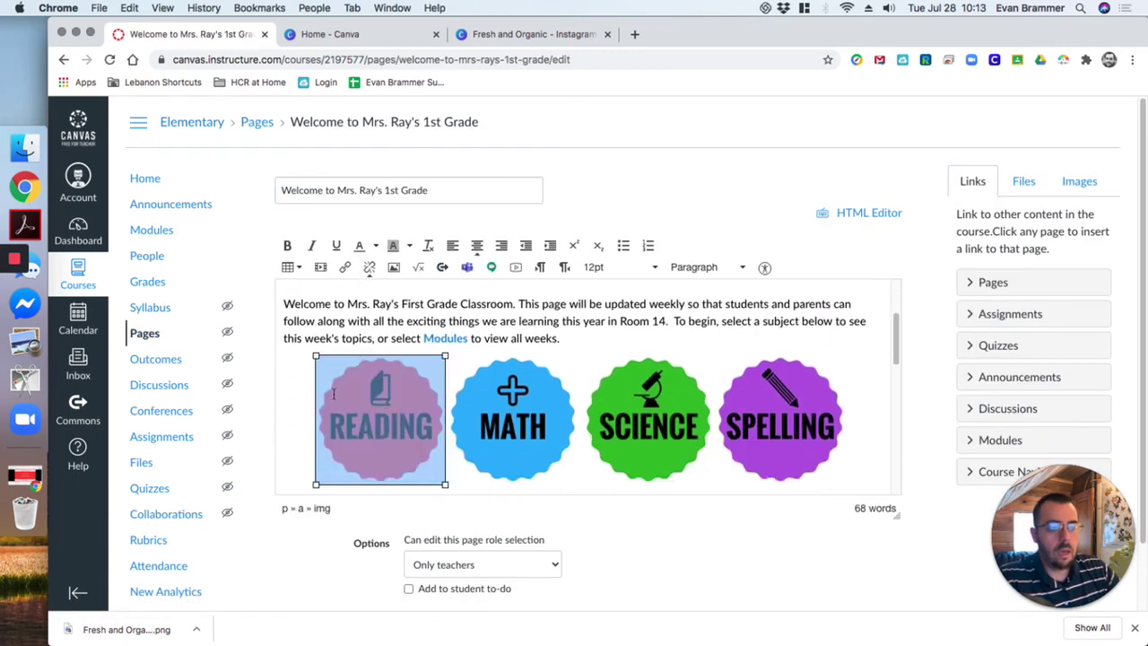
click(293, 395)
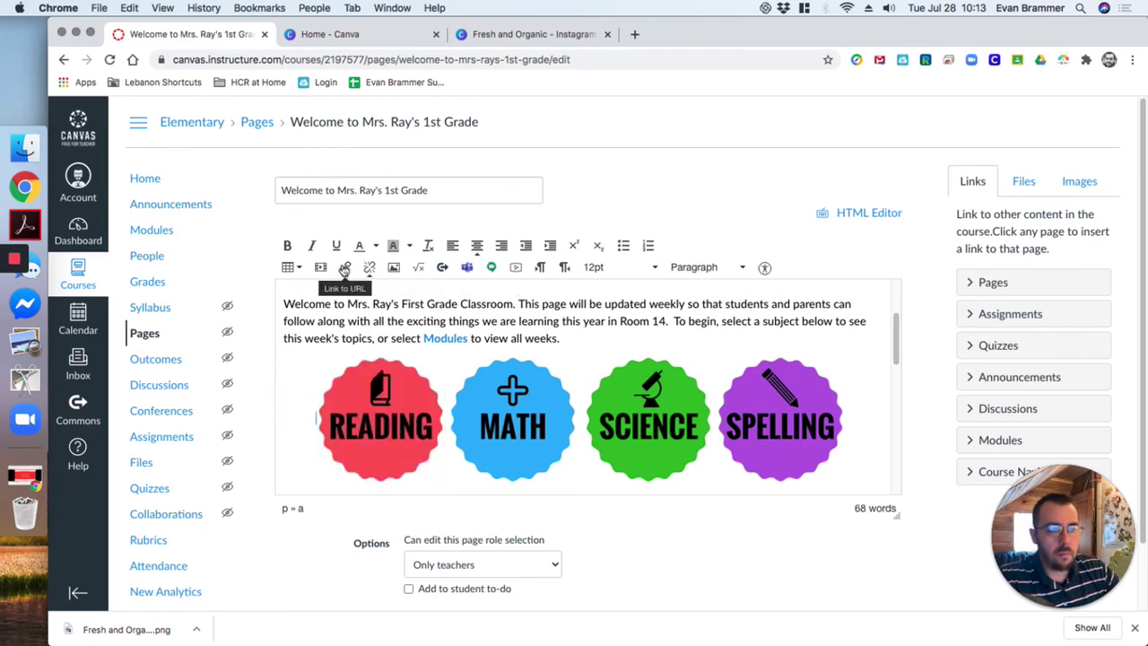
click(394, 269)
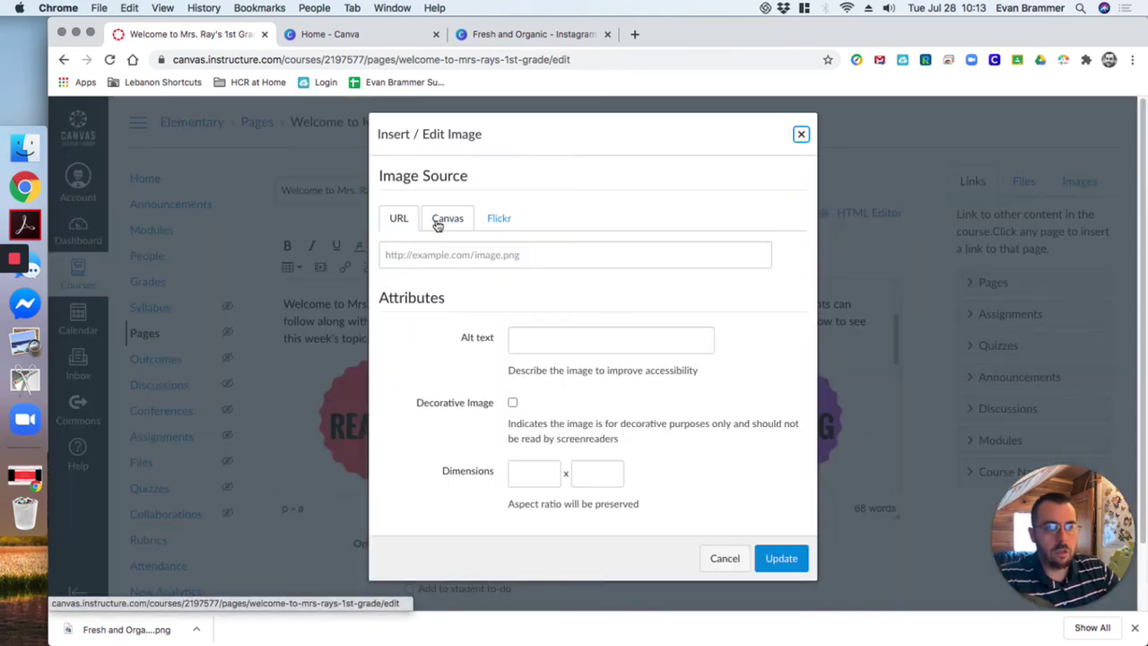
Step: Choose Button - Reading.png from the Buttons folder of the course files as the image source
click(438, 223)
click(448, 319)
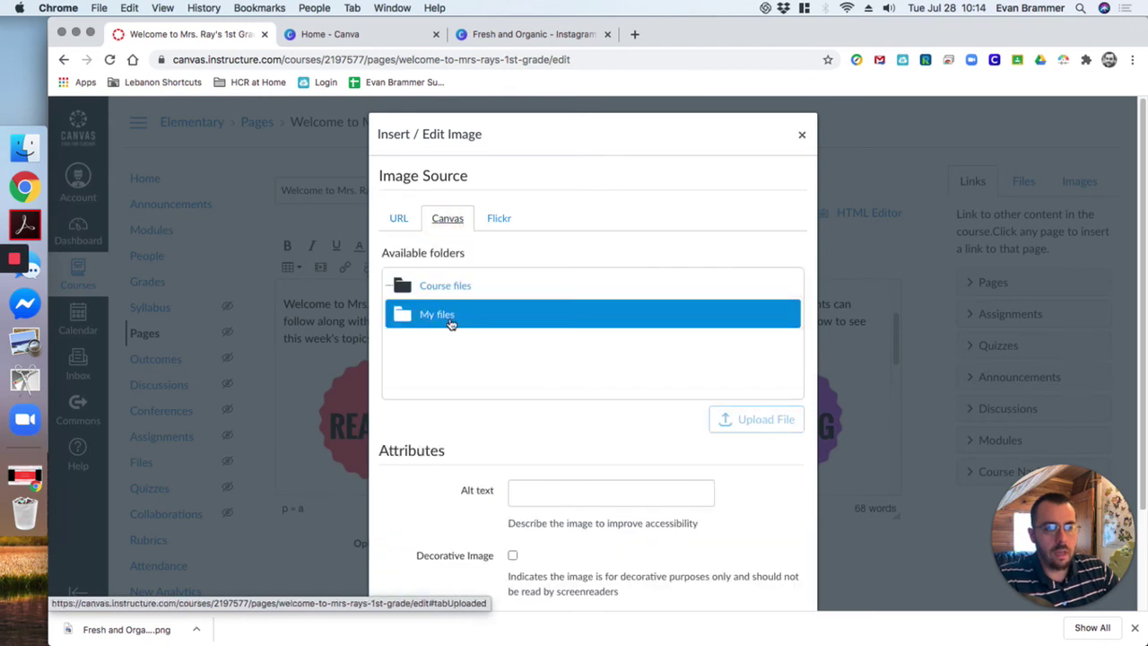
click(436, 286)
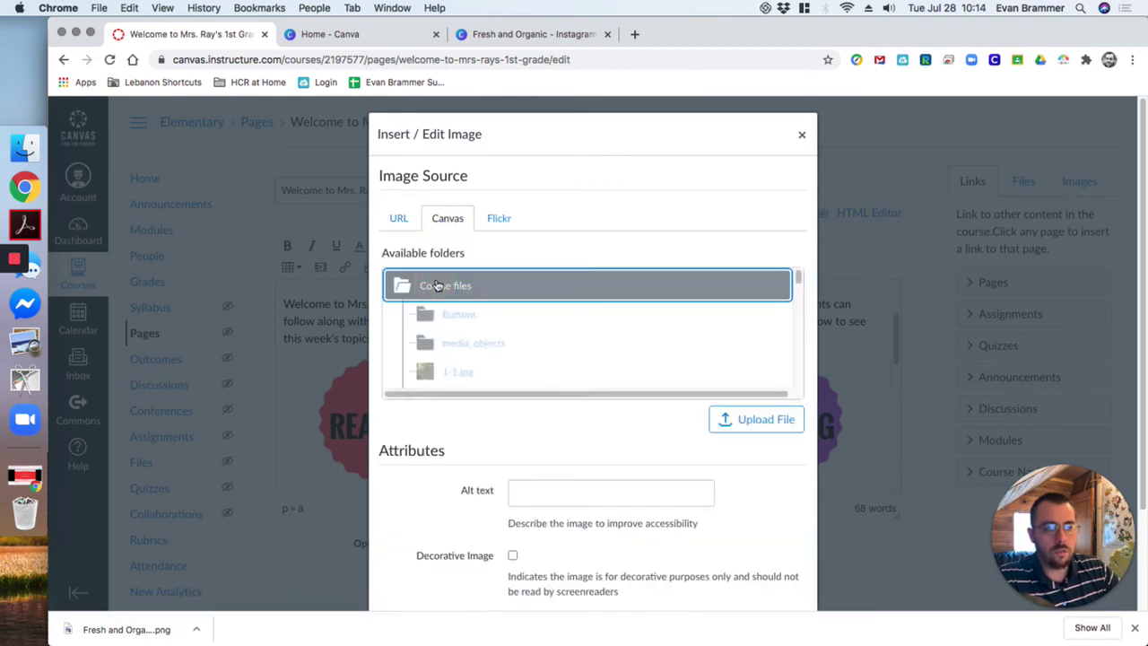
click(440, 285)
click(431, 318)
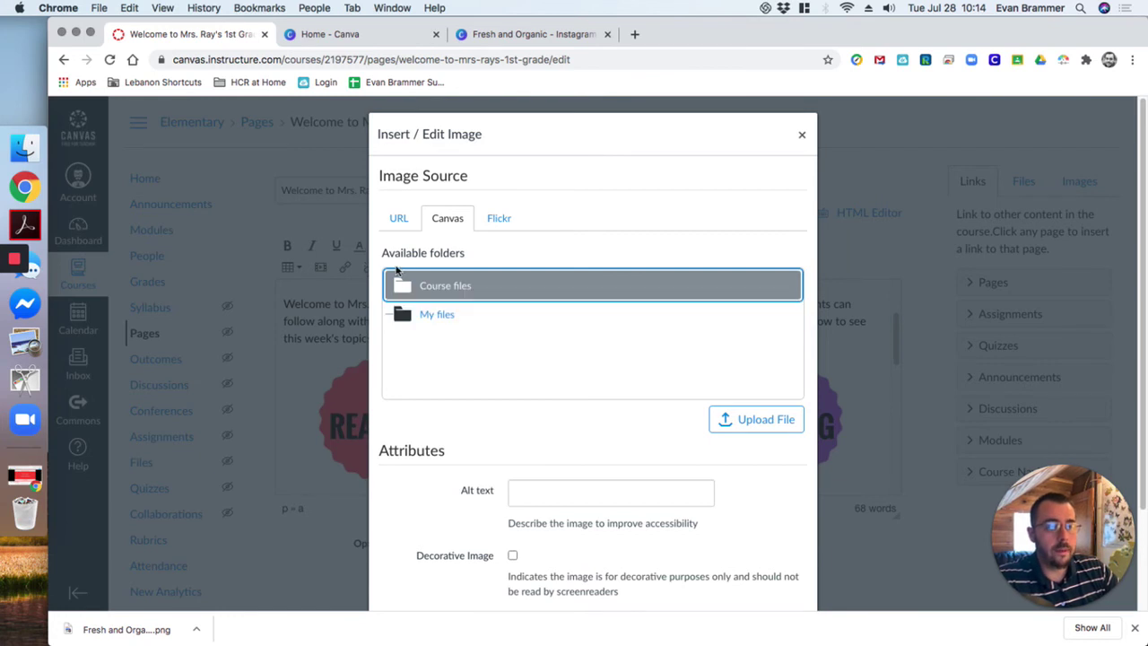
click(454, 287)
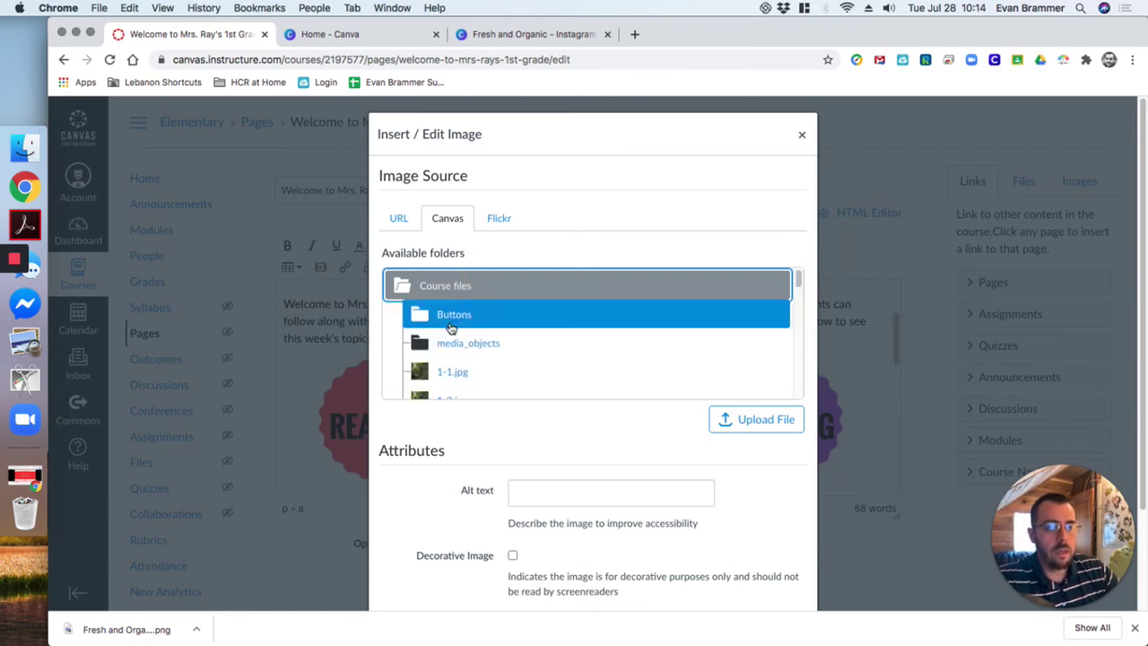
click(457, 314)
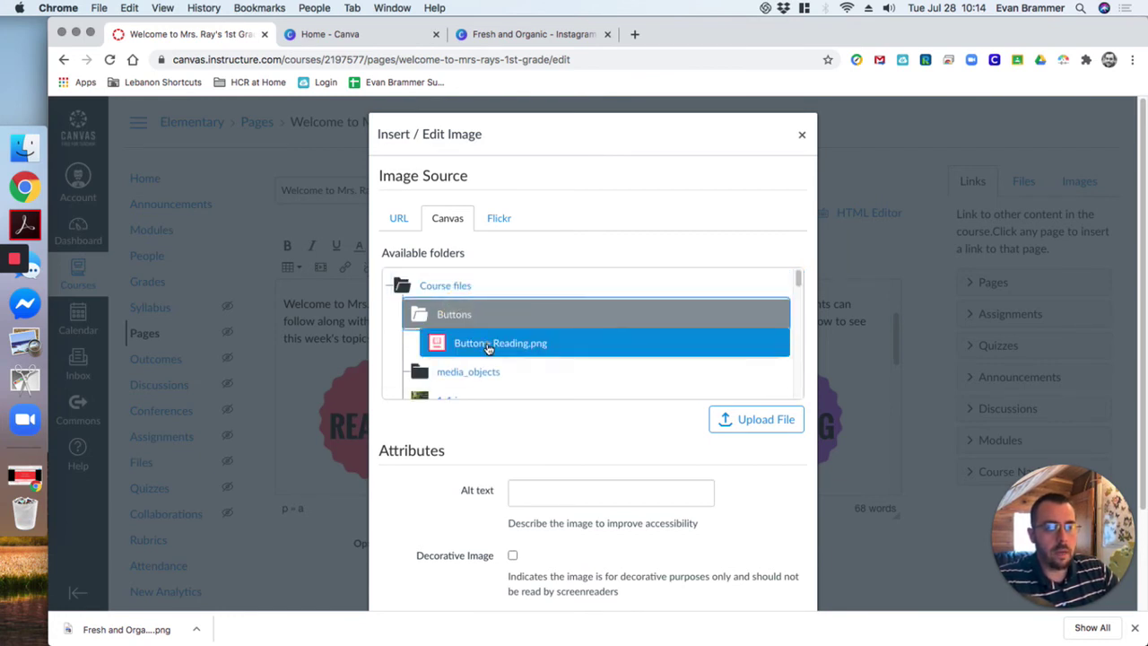
click(489, 345)
scroll(721, 431, down, 2)
scroll(719, 446, down, 1)
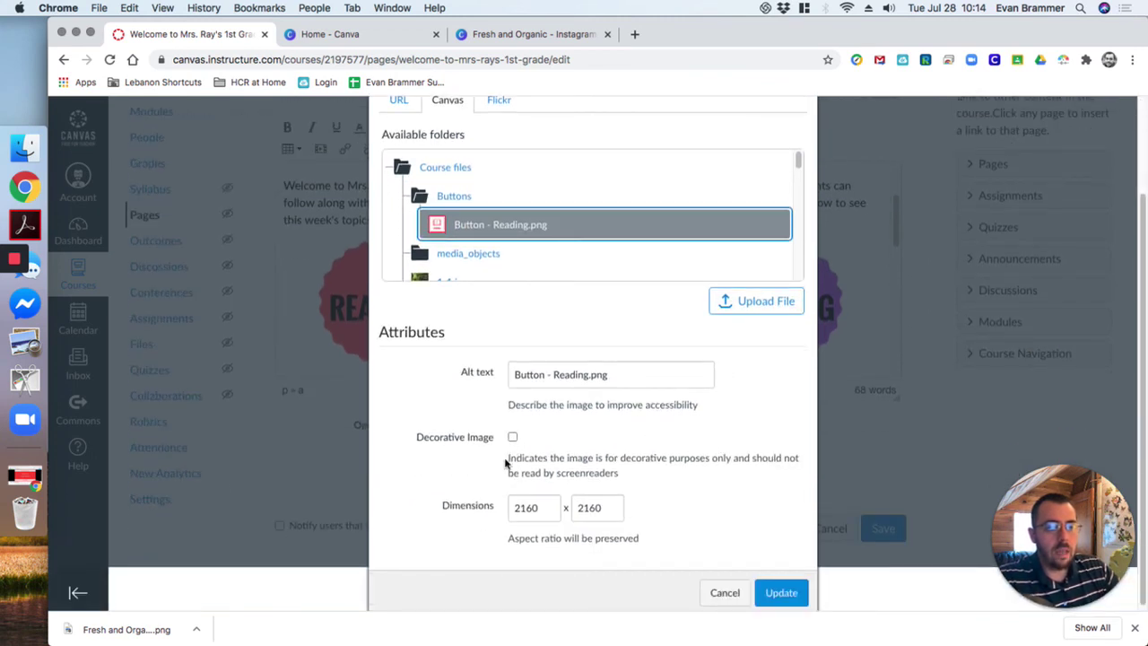
Step: Review the Decorative Image explanation and try marking the image as decorative
drag(505, 463, 661, 476)
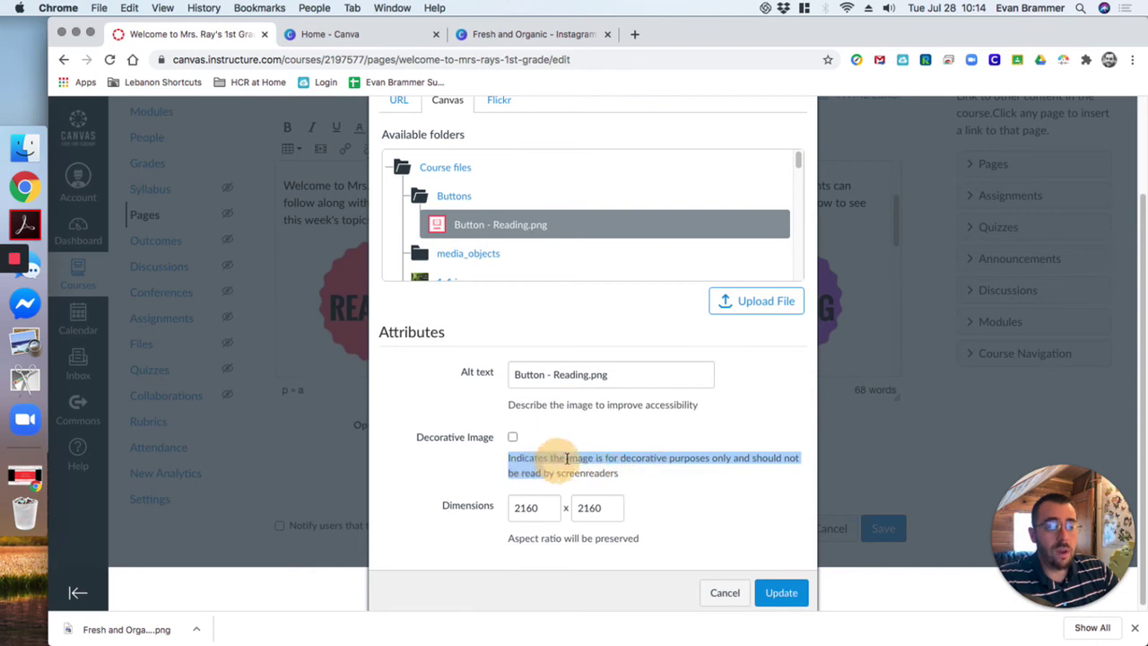
click(633, 473)
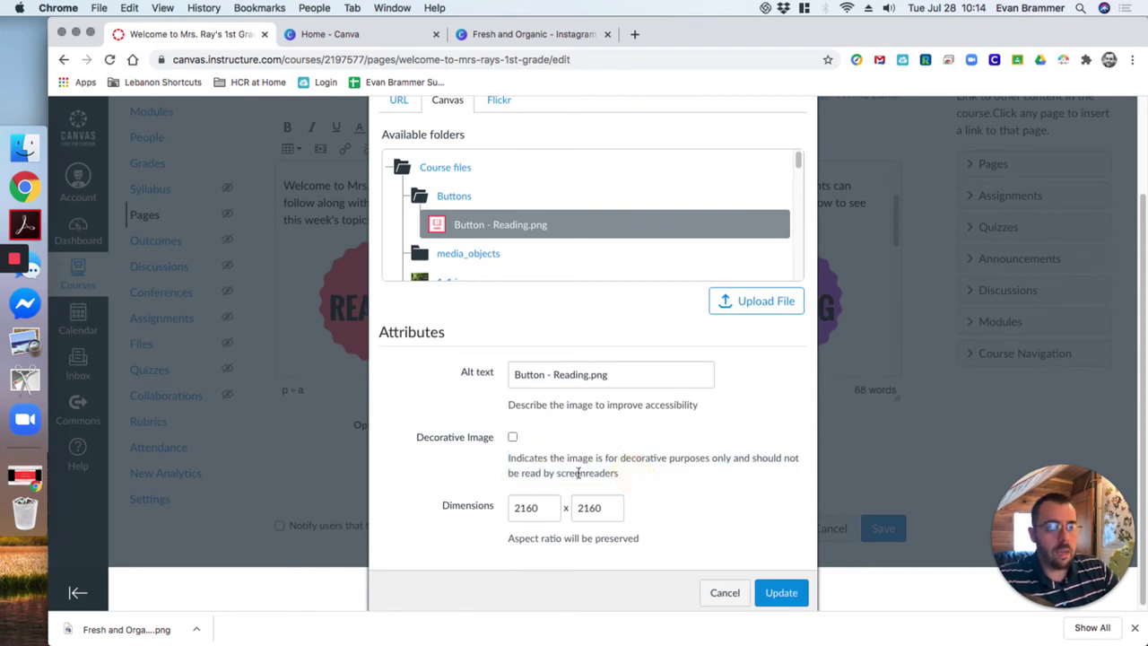
drag(669, 486, 761, 483)
click(542, 441)
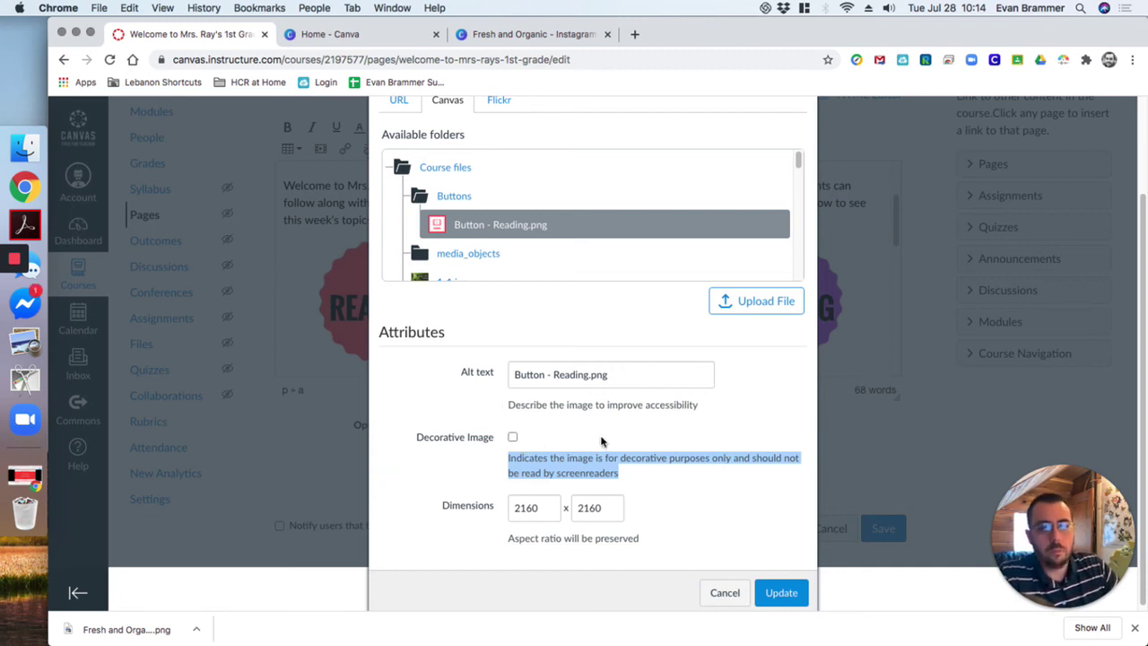
click(512, 436)
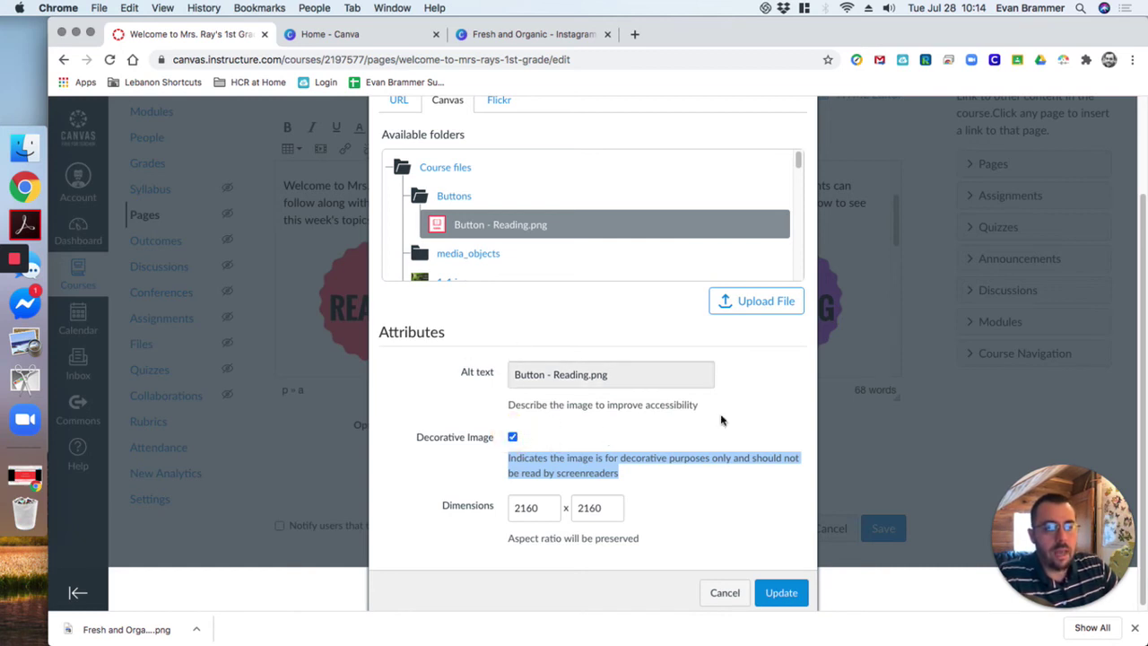
click(512, 438)
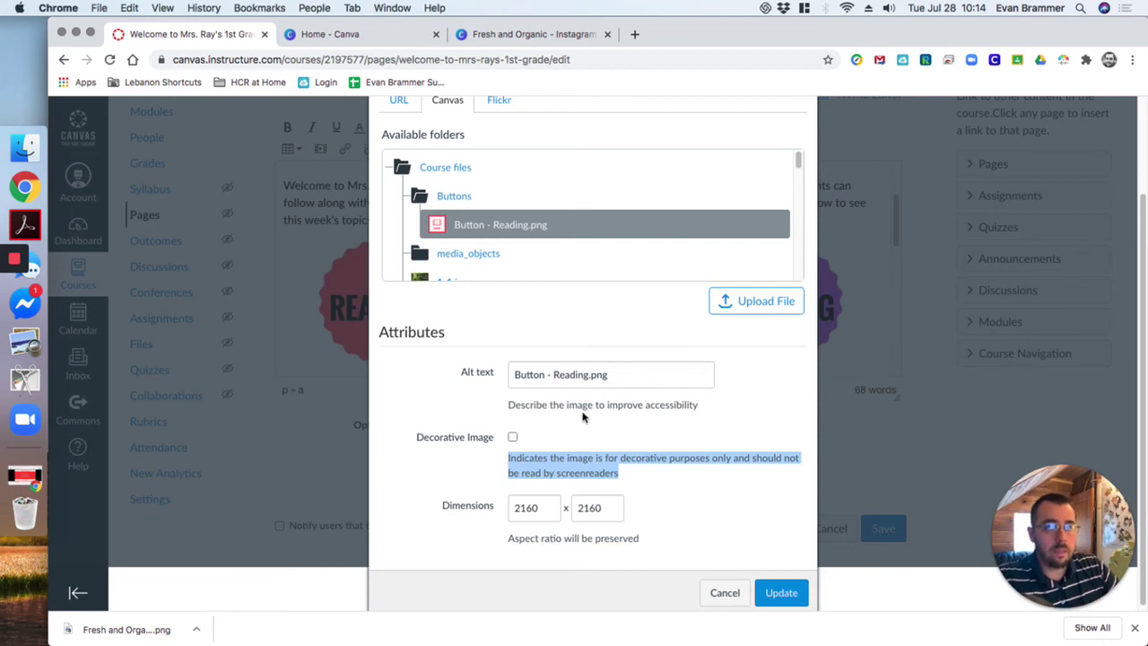
Step: Set the image dimensions to 250 x 250 and insert it into the page
scroll(584, 386, down, 1)
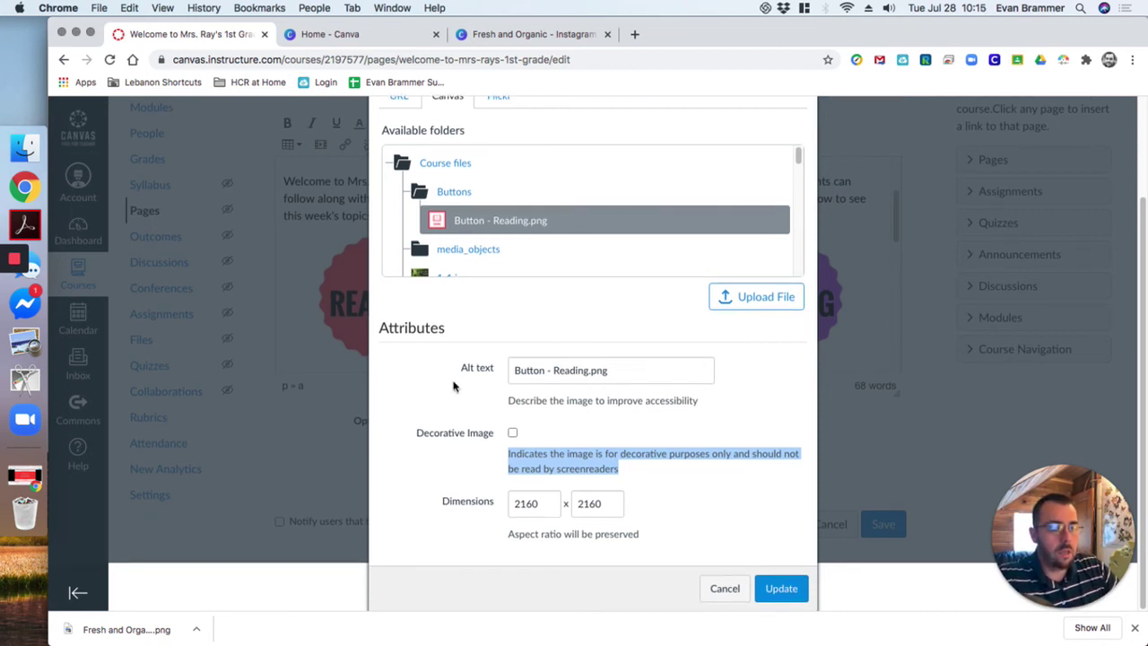
double_click(525, 503)
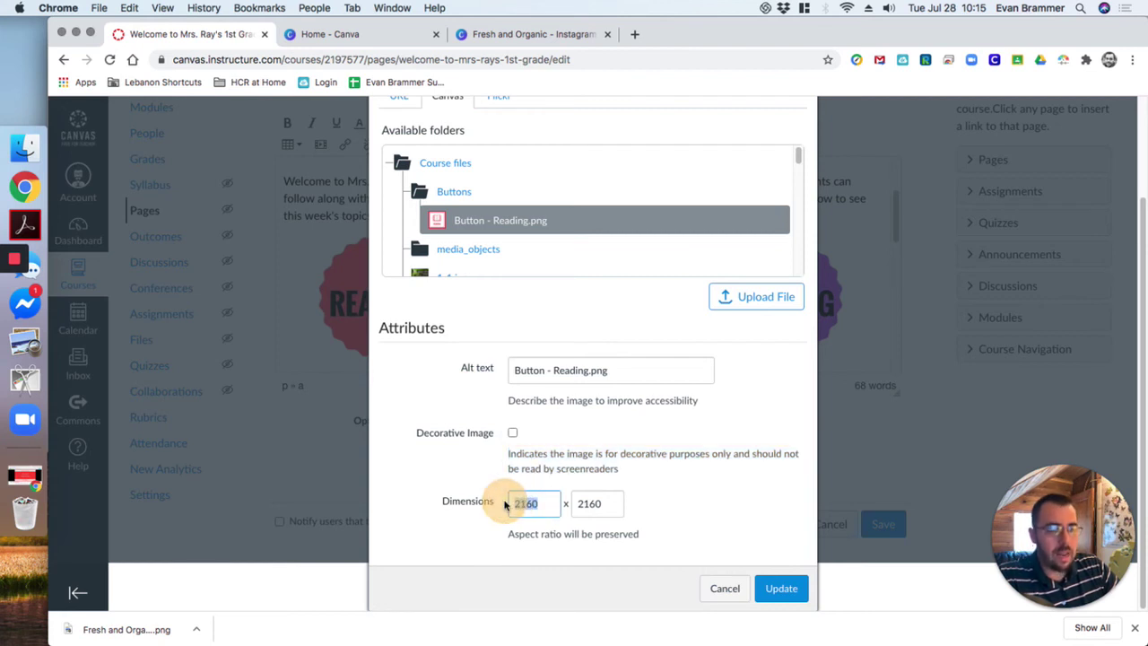
click(515, 504)
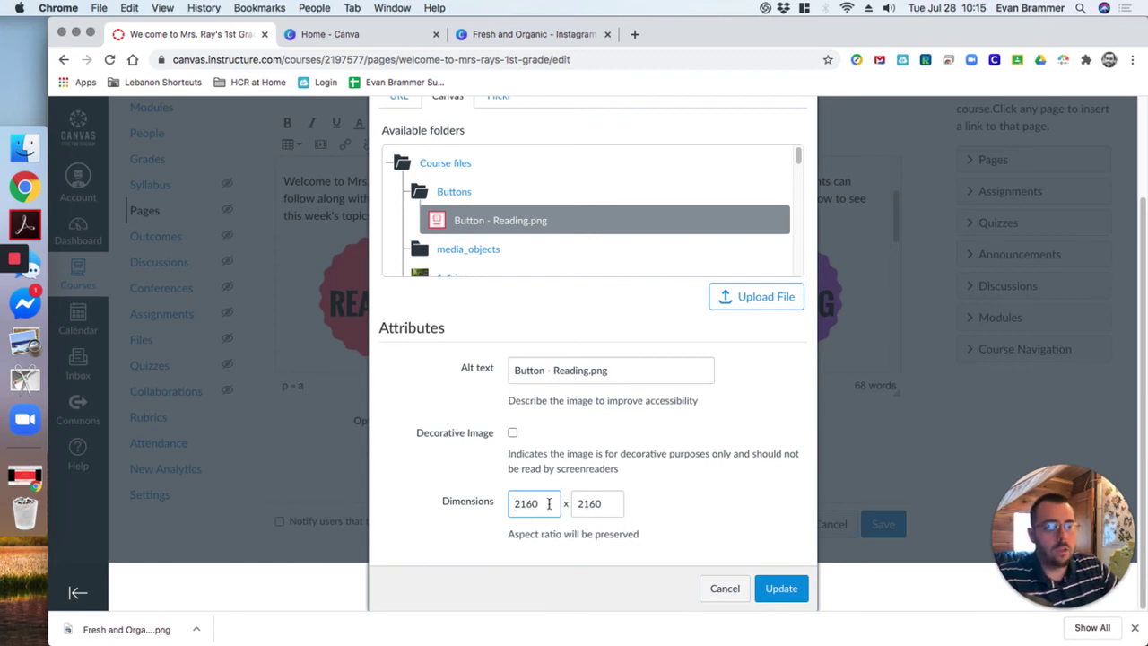
drag(548, 504, 494, 503)
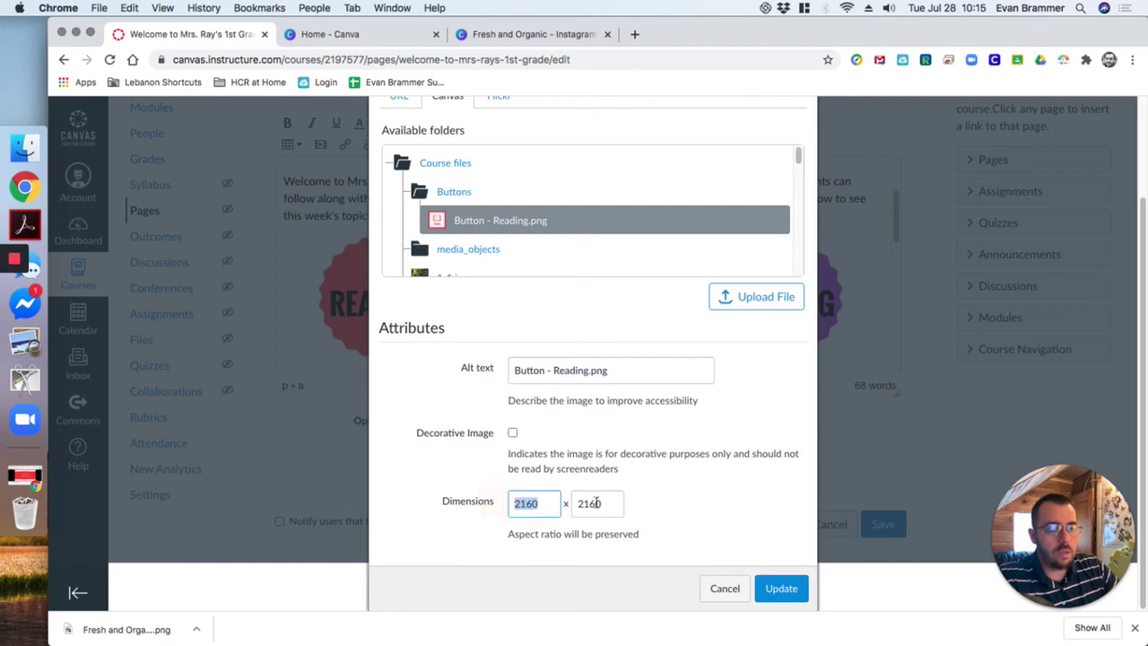
text(2)
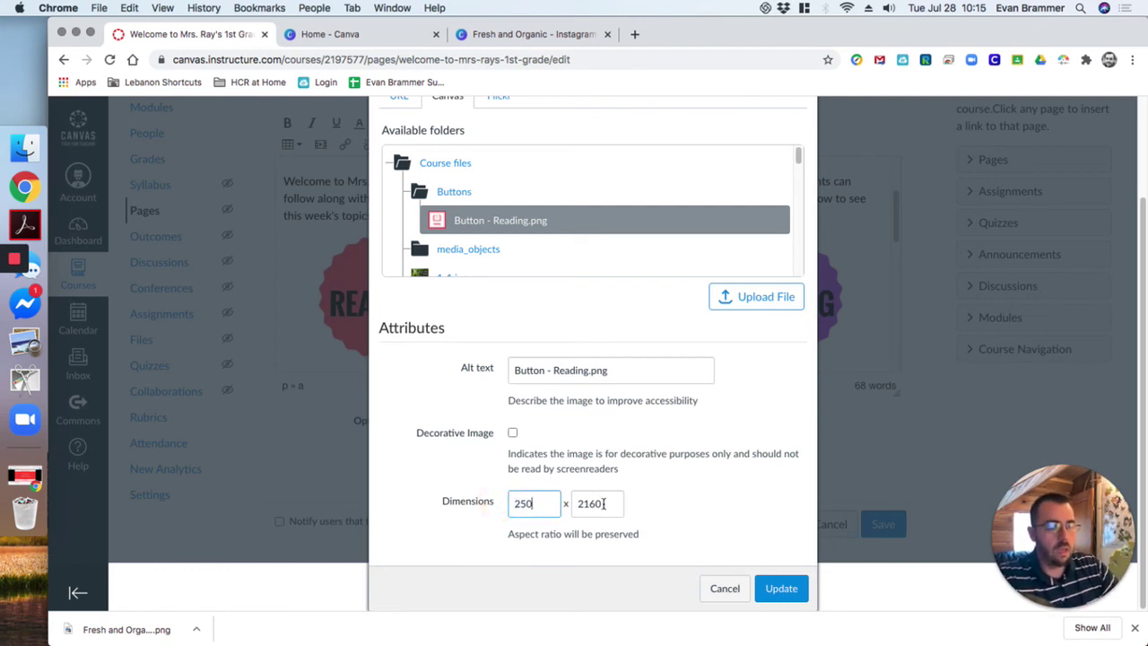
key(Tab)
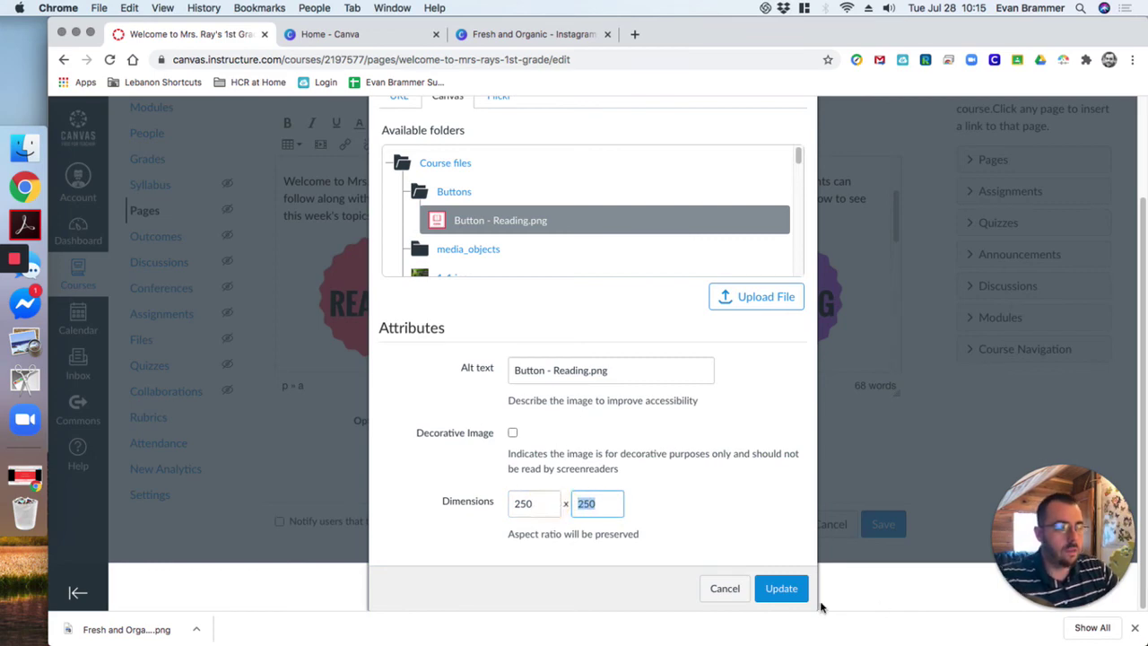
click(781, 588)
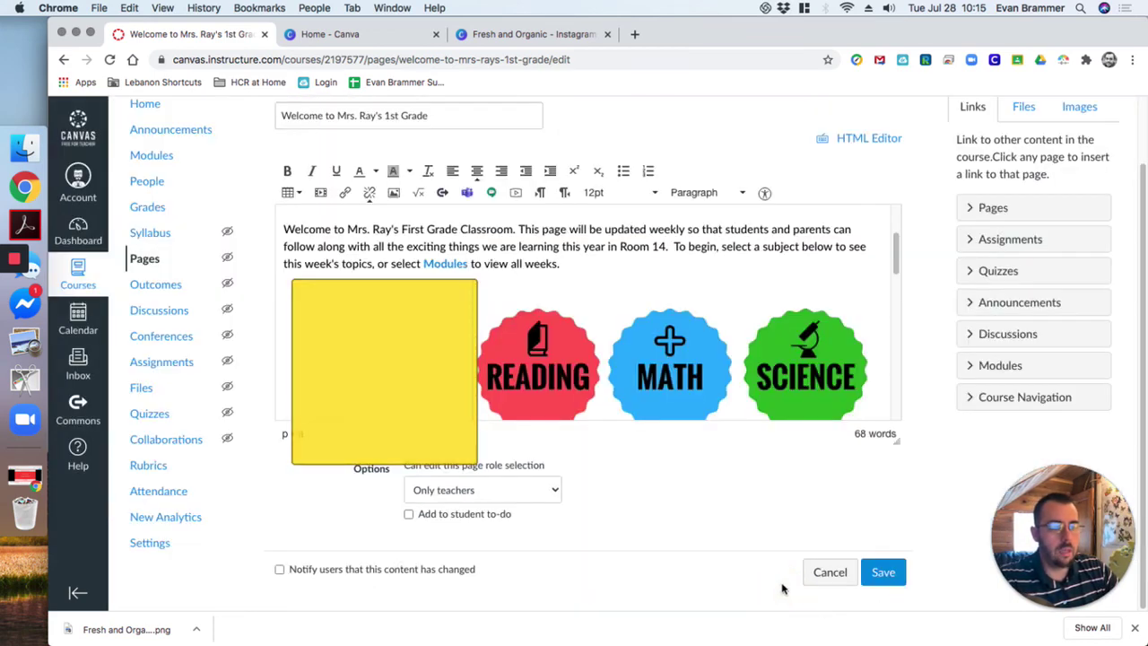
Step: Extend the height of the page editing area to show more of the subject buttons
scroll(583, 285, down, 1)
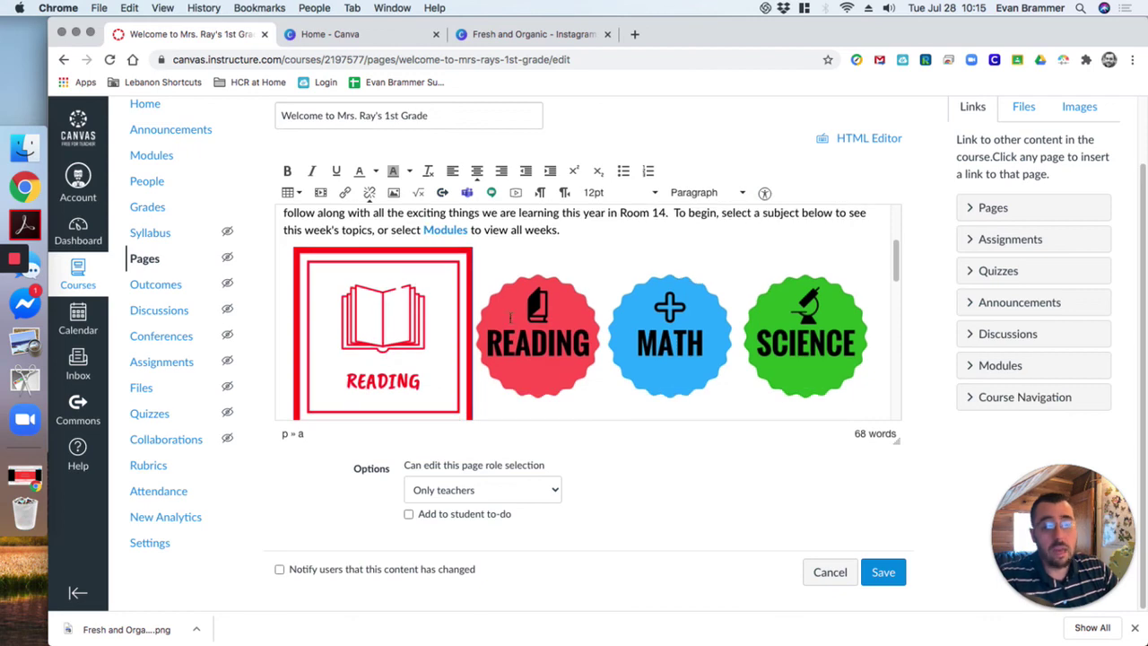
scroll(510, 317, down, 1)
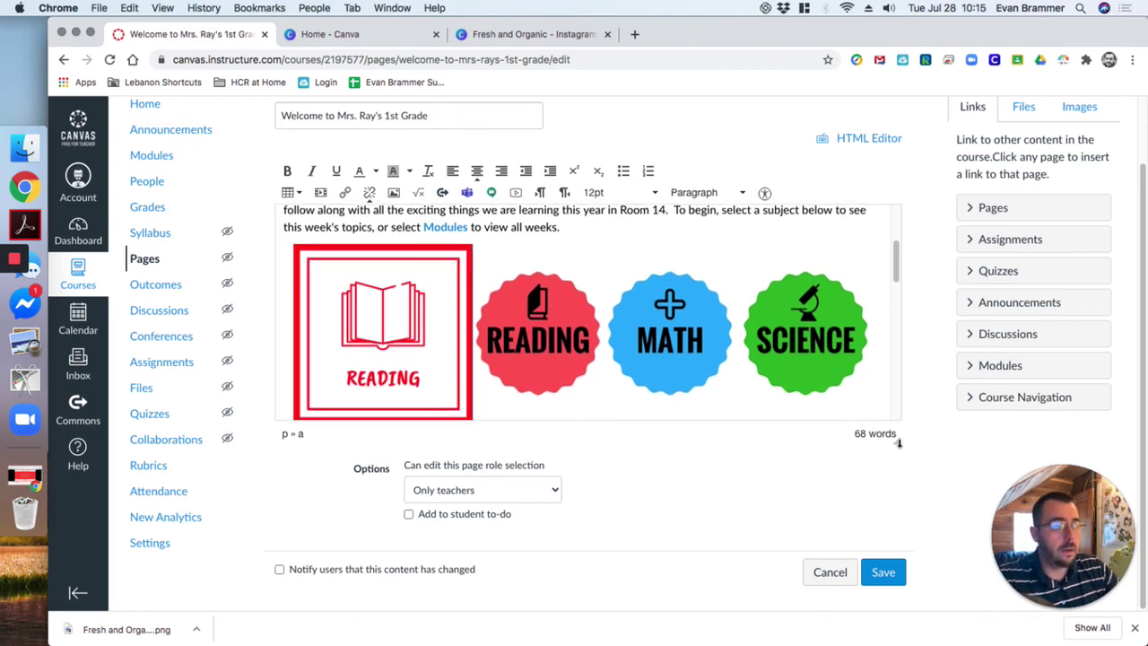
drag(898, 442, 898, 484)
click(431, 337)
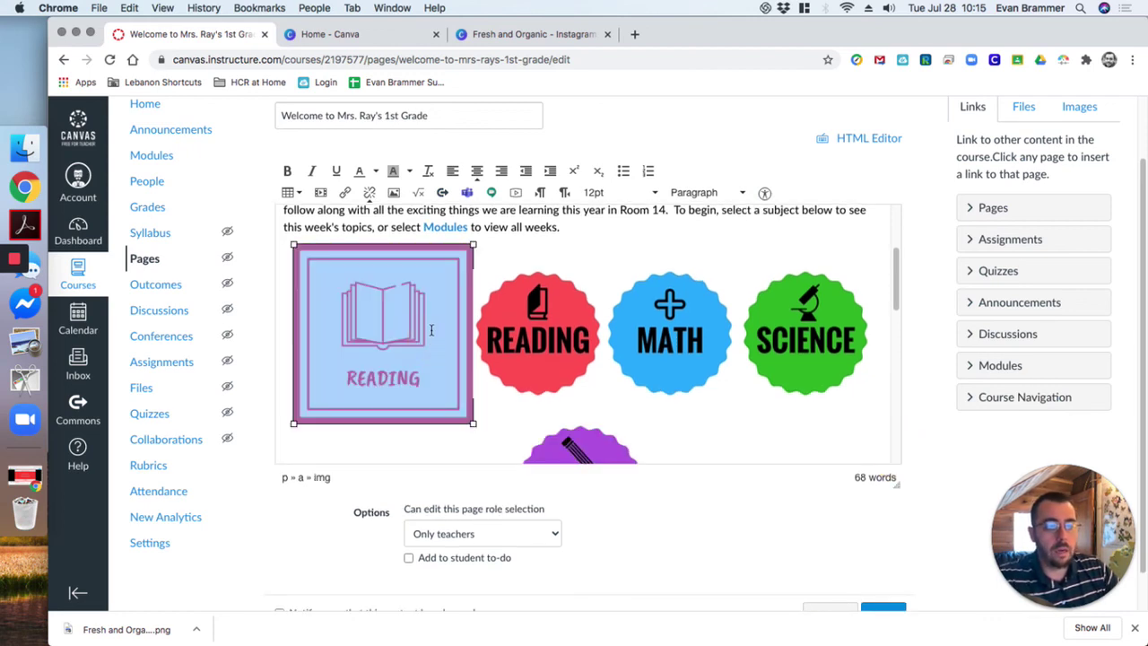
right_click(432, 330)
click(401, 326)
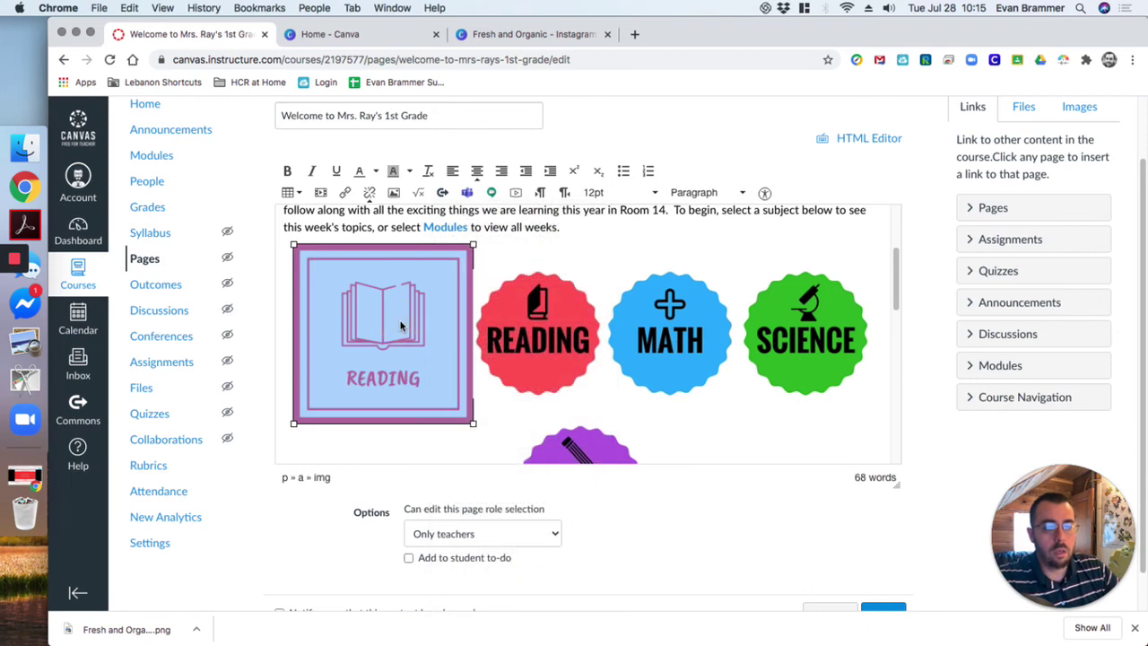
click(389, 193)
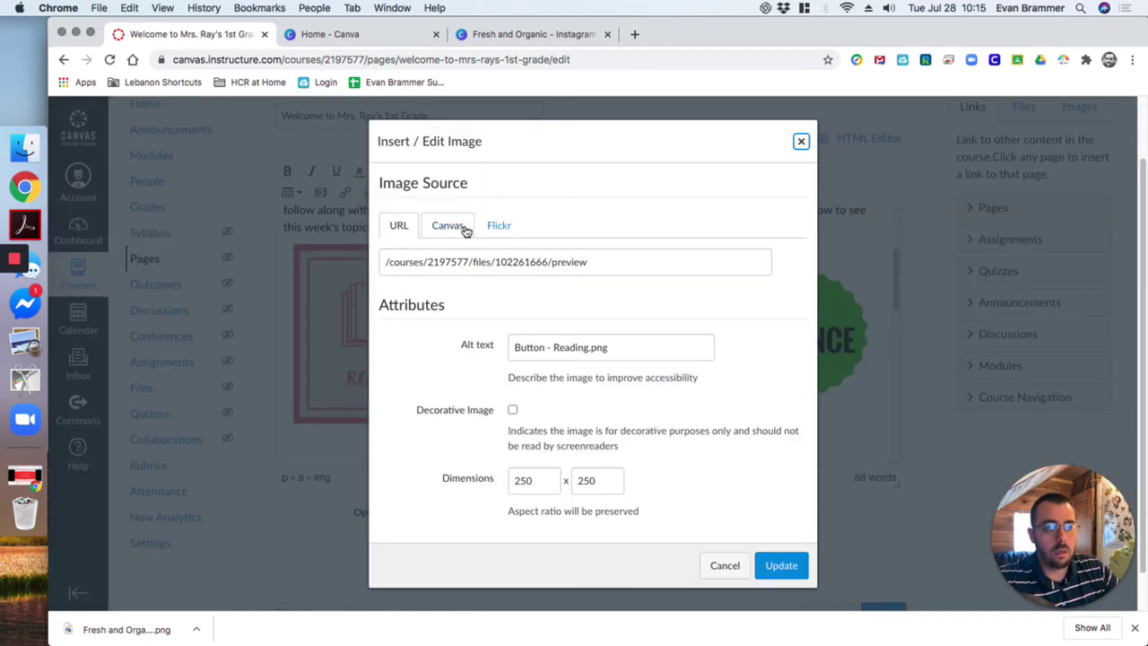
click(718, 564)
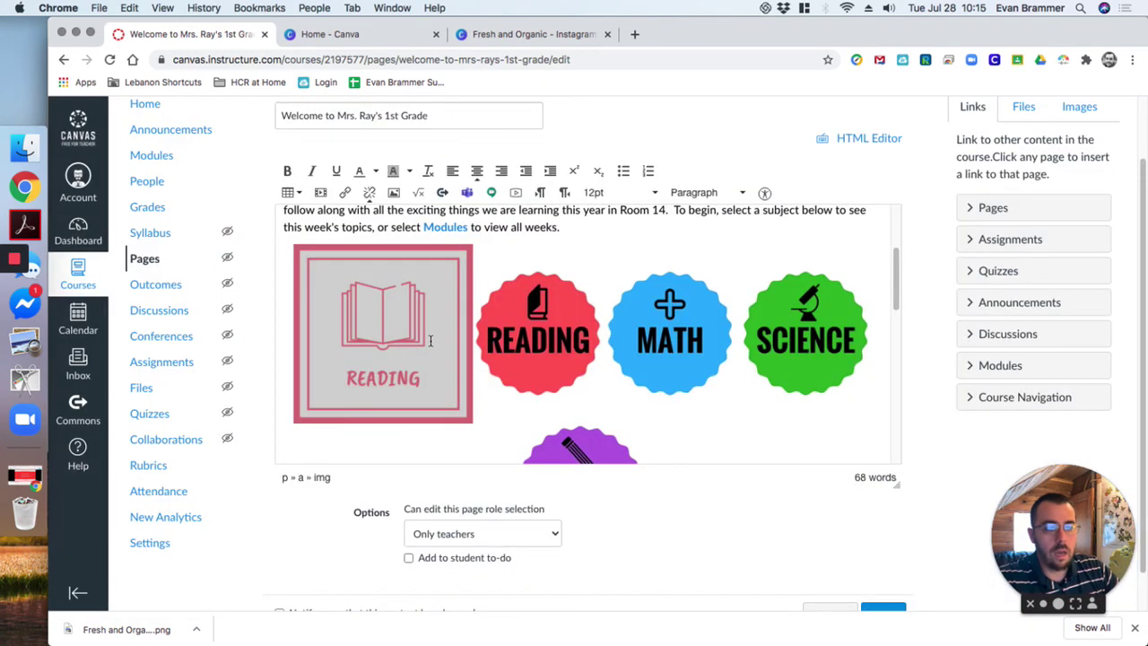
Step: Edit the inserted square Reading image and set its dimensions to 200 x 200
click(429, 338)
click(392, 195)
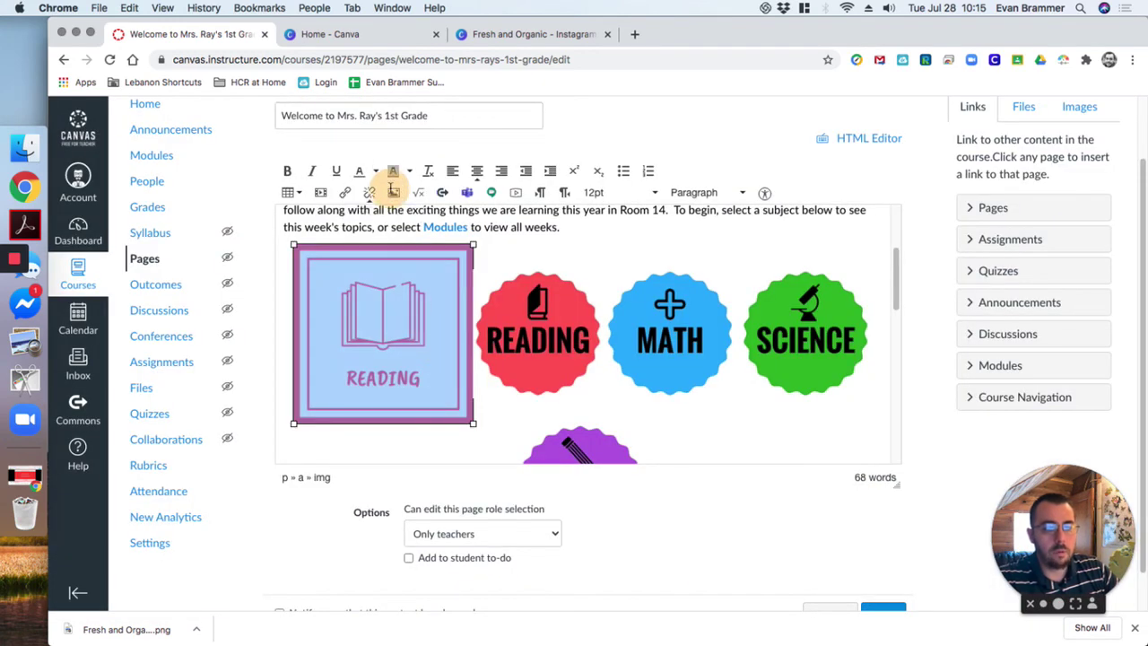
click(448, 226)
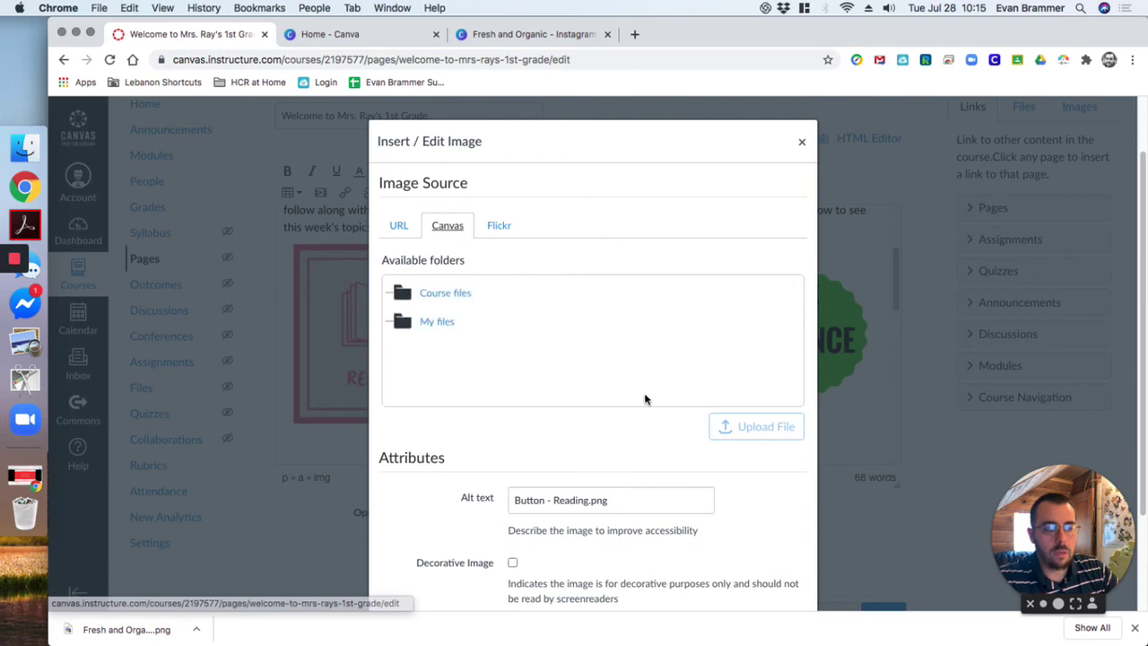
scroll(440, 440, down, 3)
drag(541, 505, 497, 505)
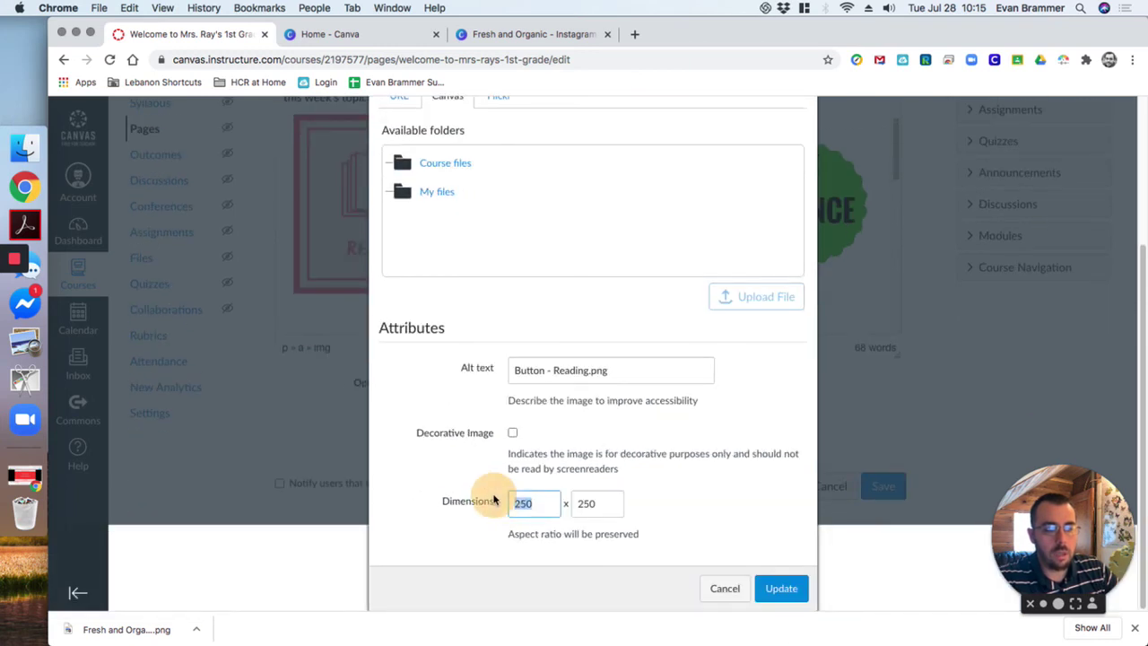
text(200)
key(Tab)
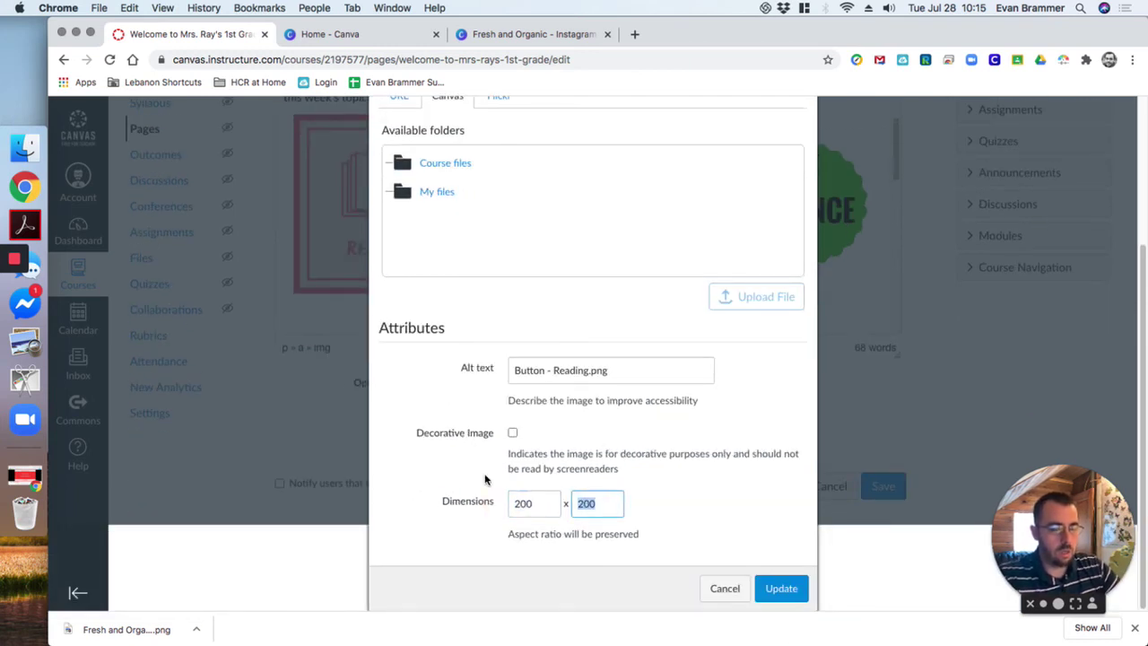
click(781, 588)
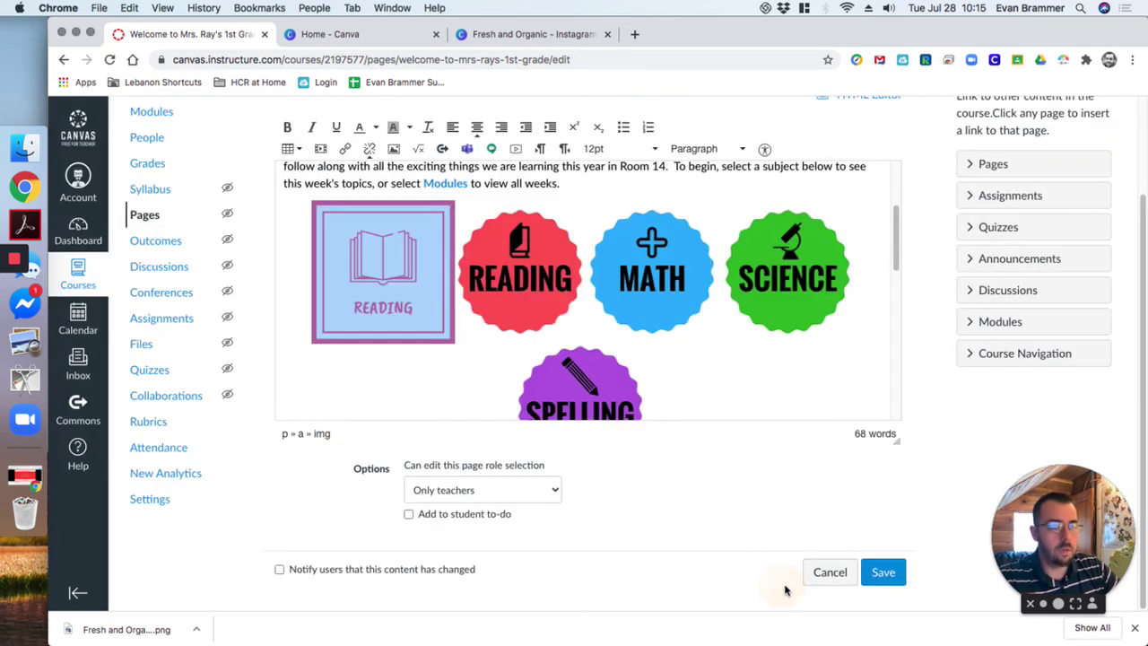
Step: Try enlarging the square Reading image freehand from its corner, and undo the recent size changes
click(395, 281)
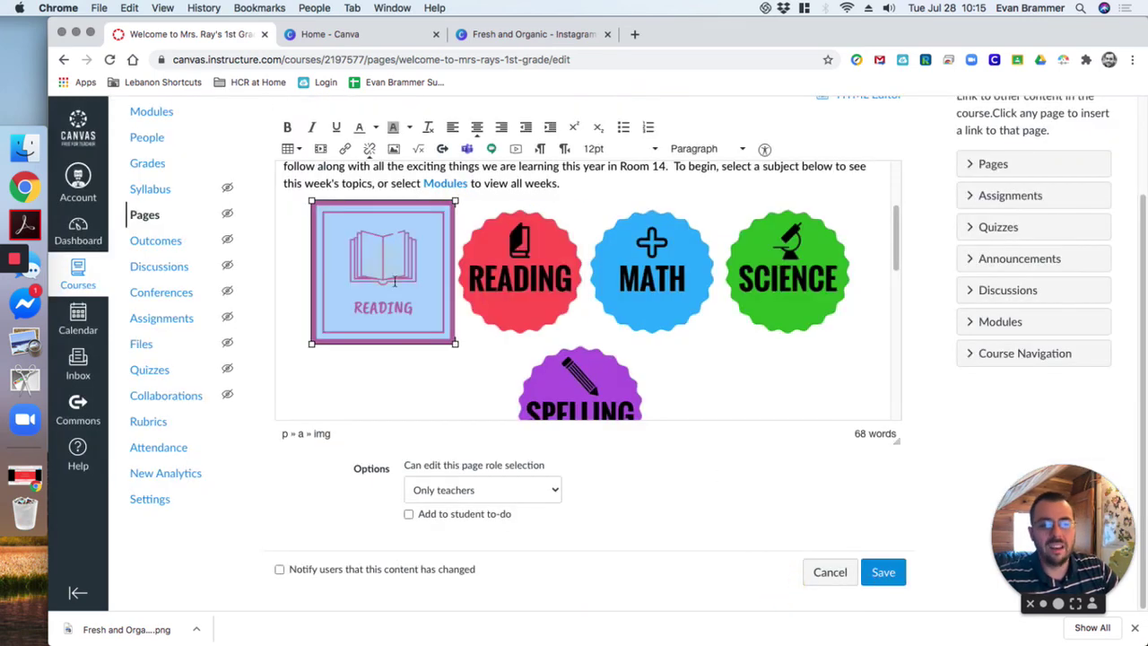
click(460, 341)
click(435, 326)
drag(455, 343, 547, 404)
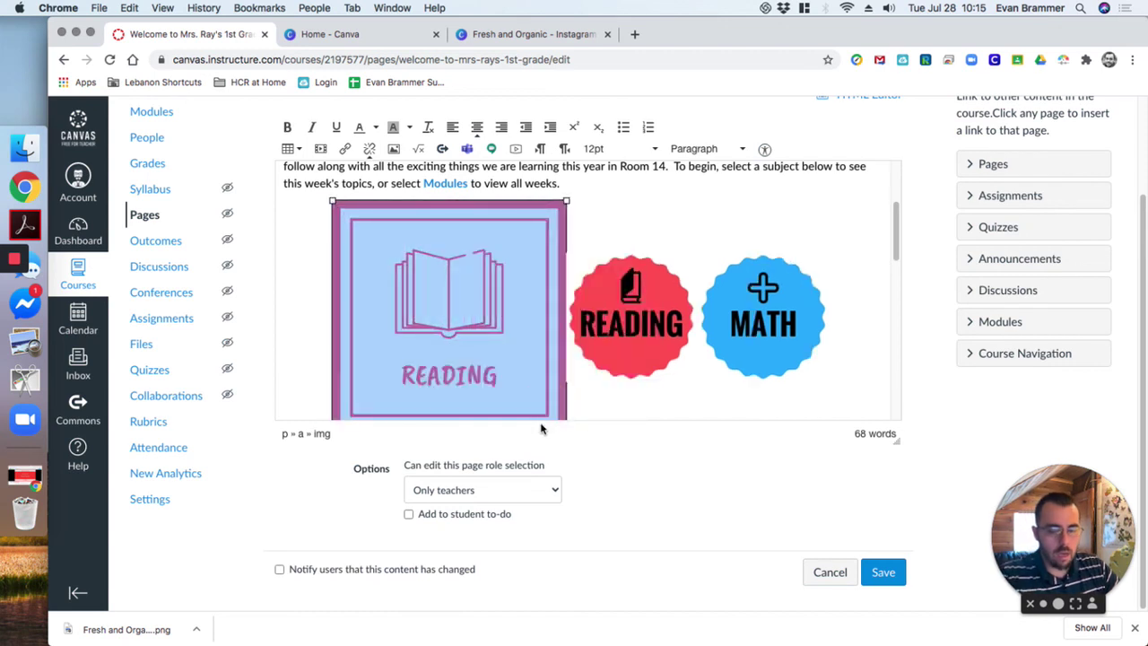
key(super+z)
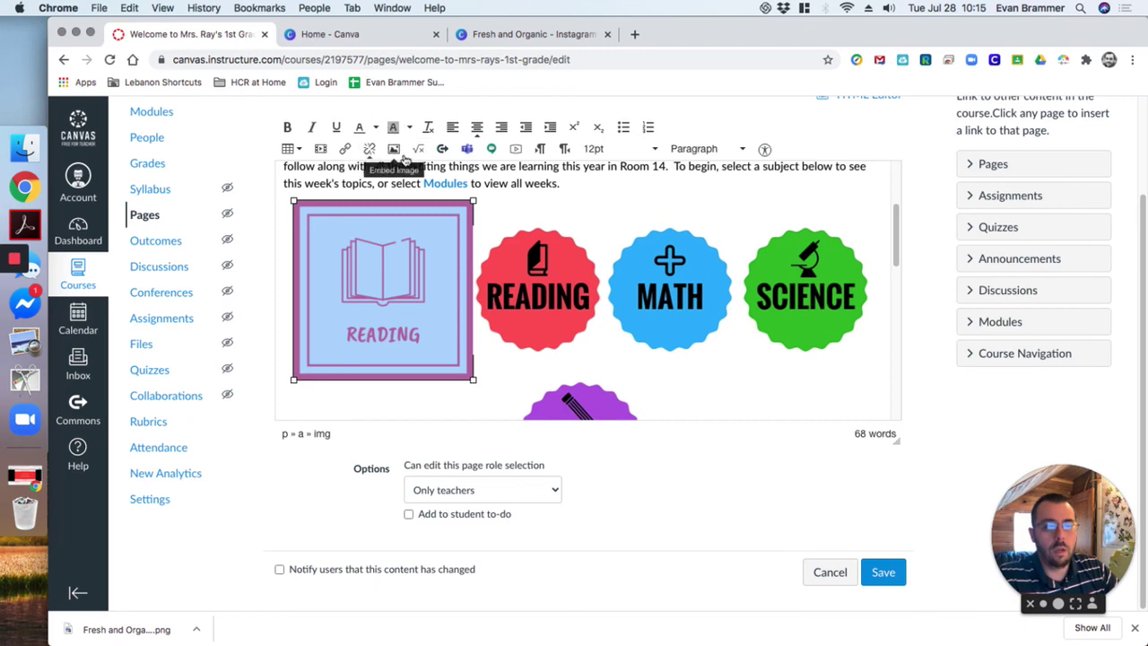
Step: Set the dimensions of the square Reading image to 200 x 200 and deselect it
click(393, 148)
double_click(527, 503)
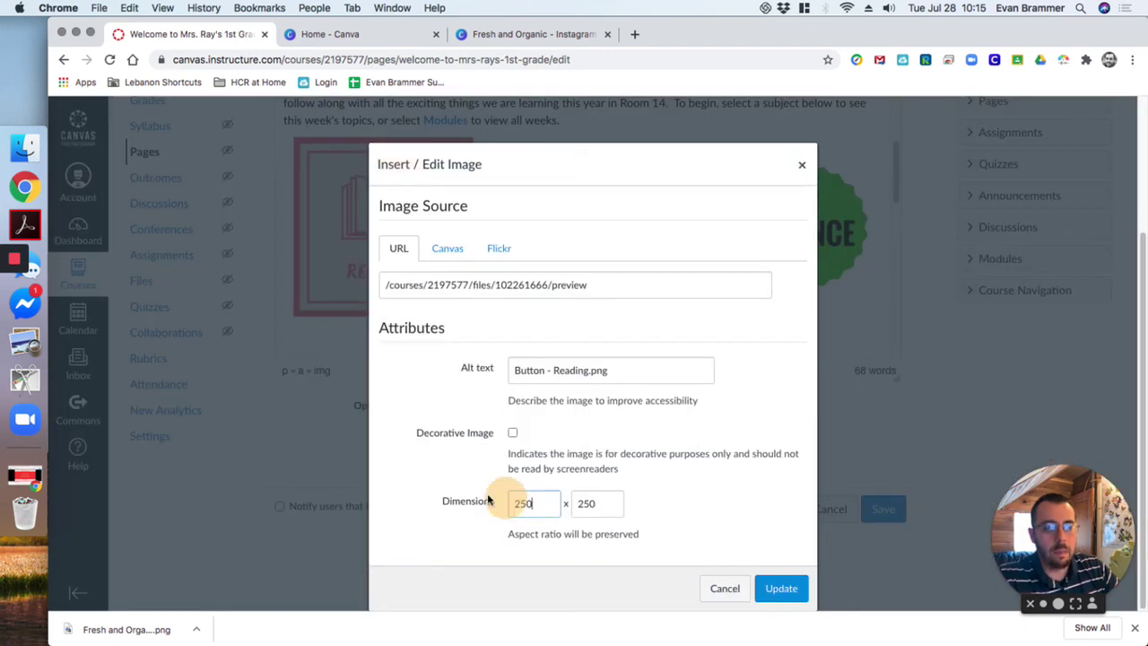
text(200)
key(Tab)
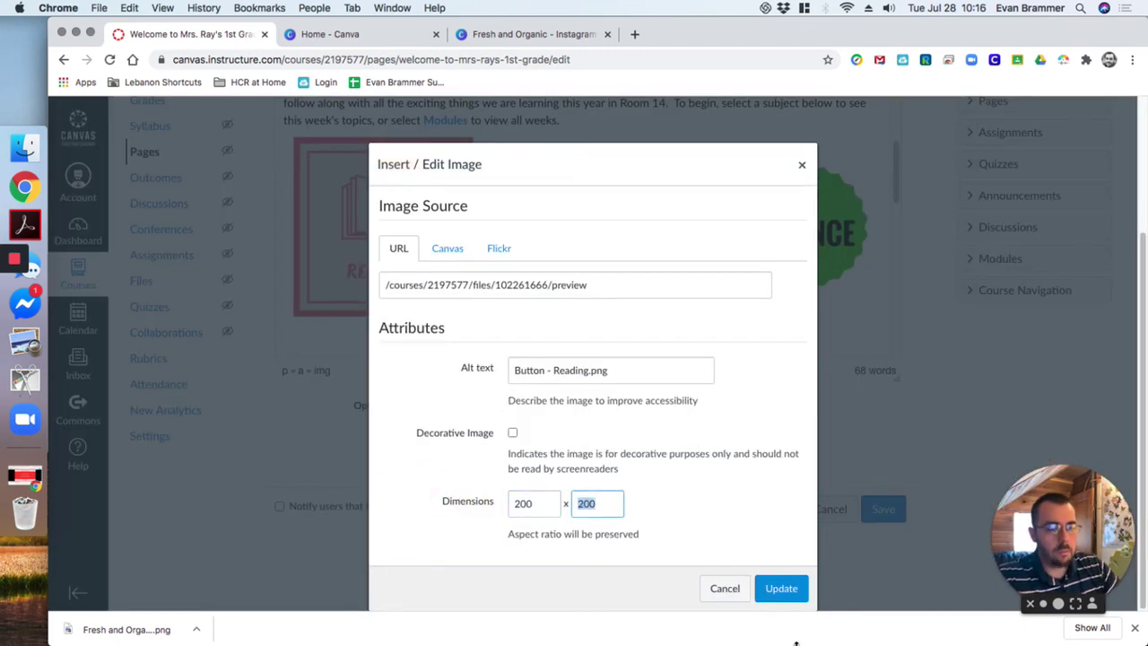
click(781, 590)
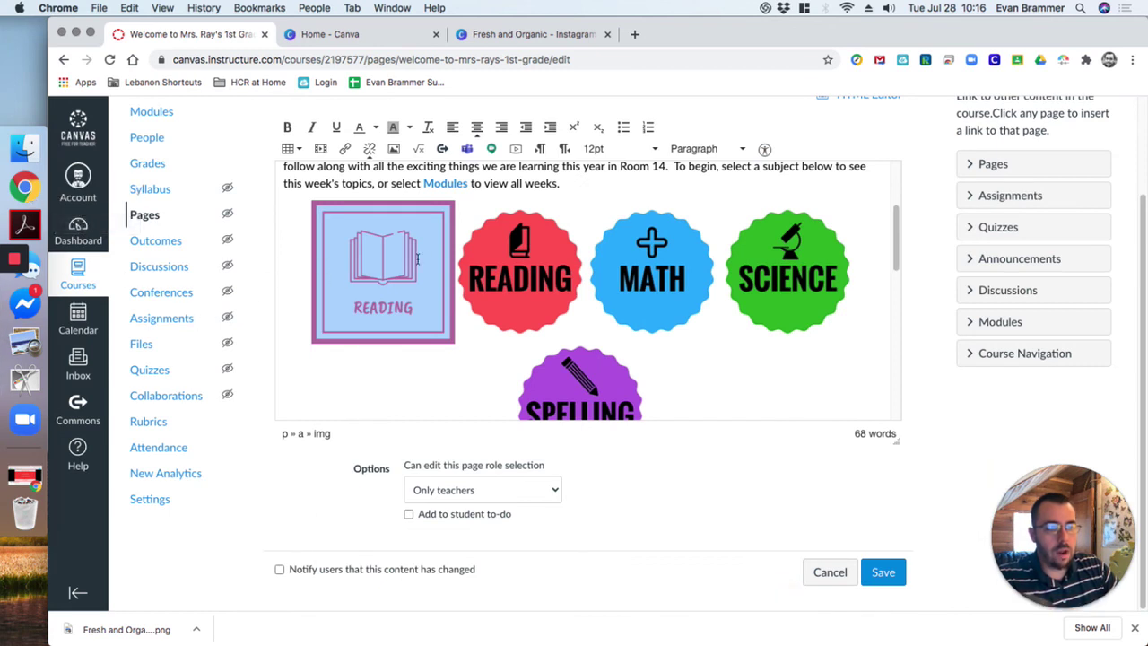
click(818, 352)
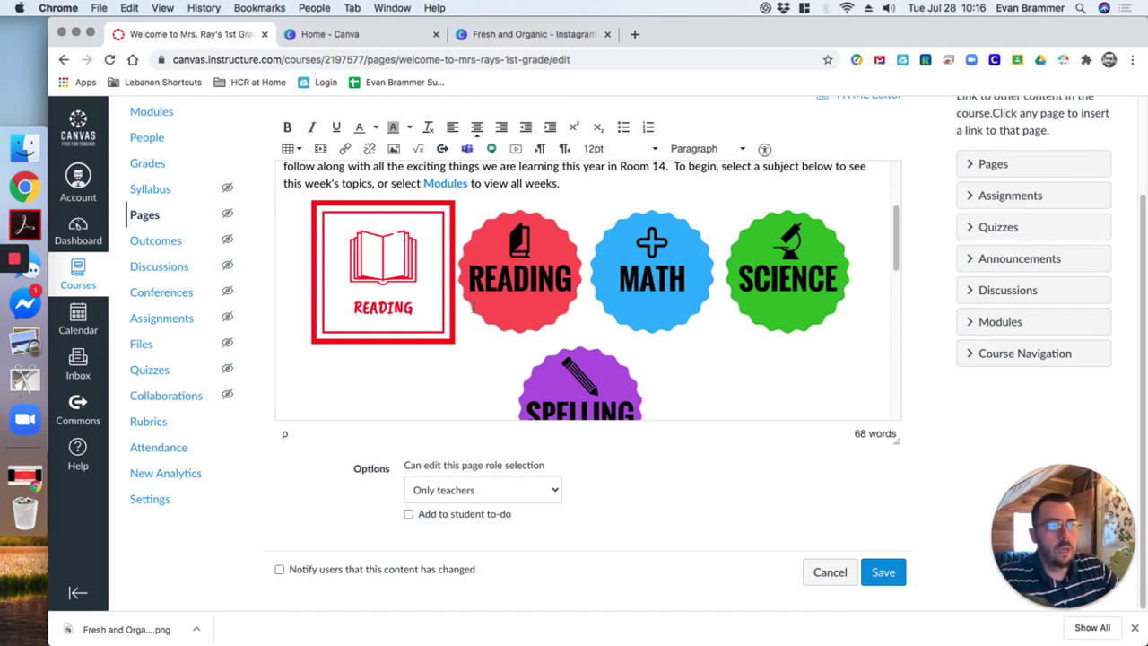
click(422, 288)
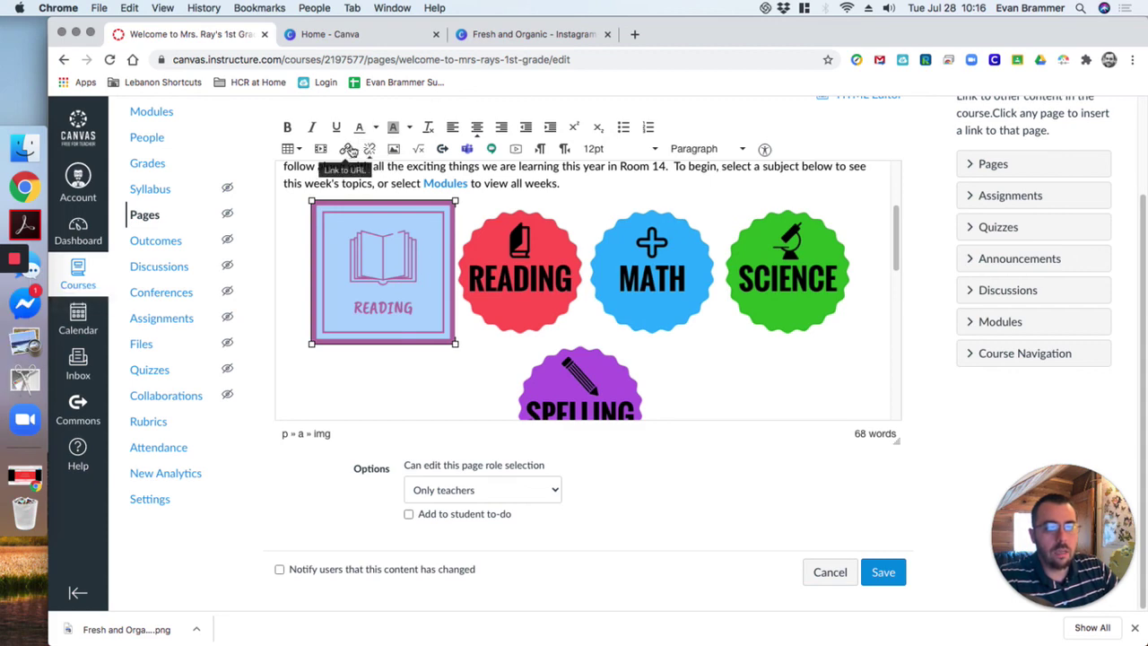
click(346, 148)
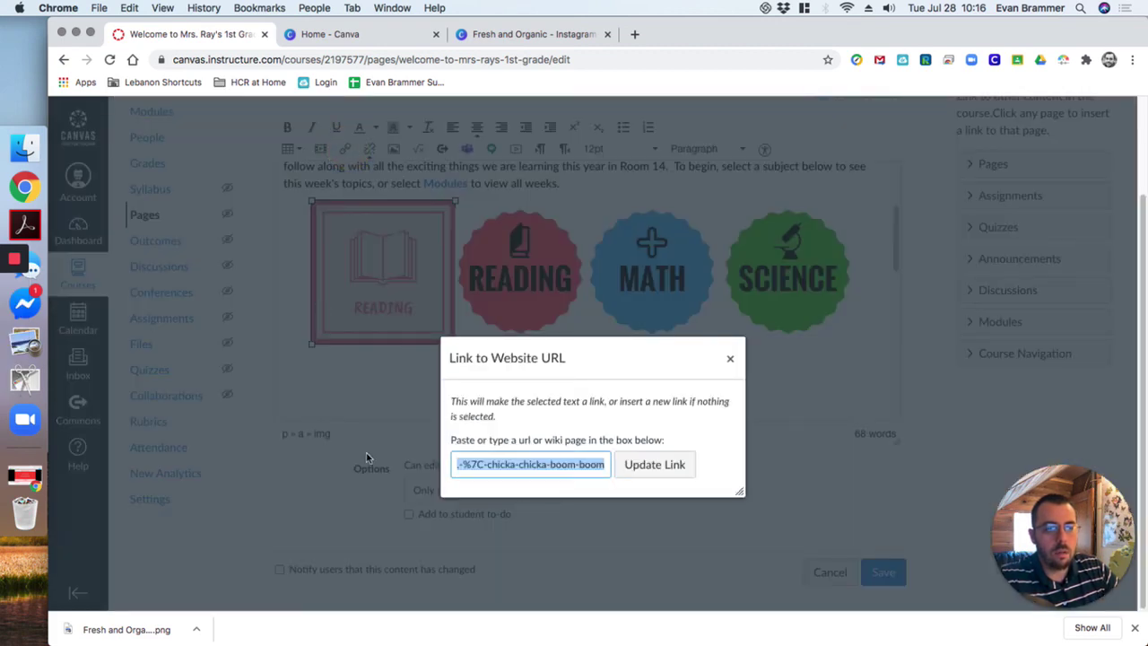
key(BackSpace)
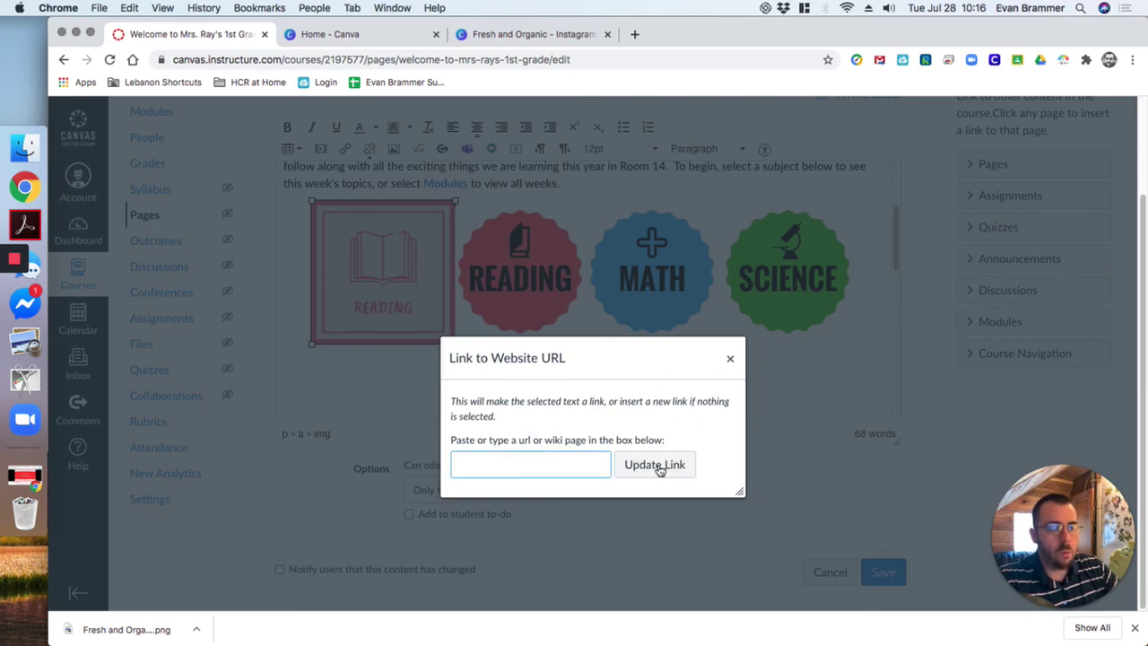
click(729, 358)
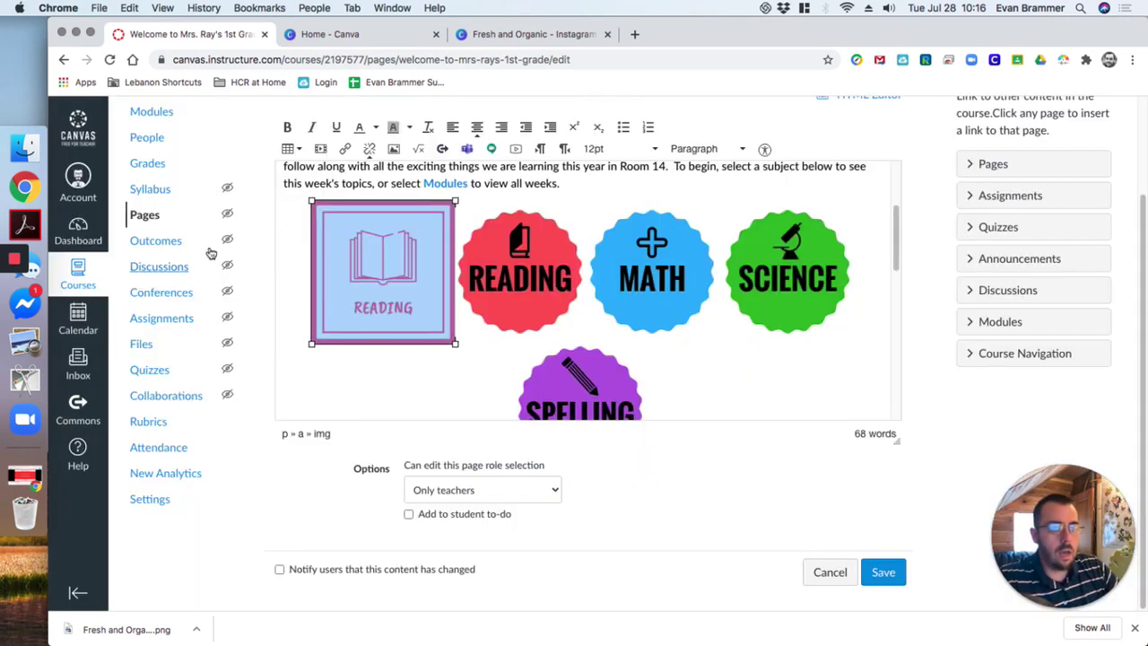
Step: Review the website URL linked to the square Reading image, then close the link dialog
click(344, 148)
click(513, 401)
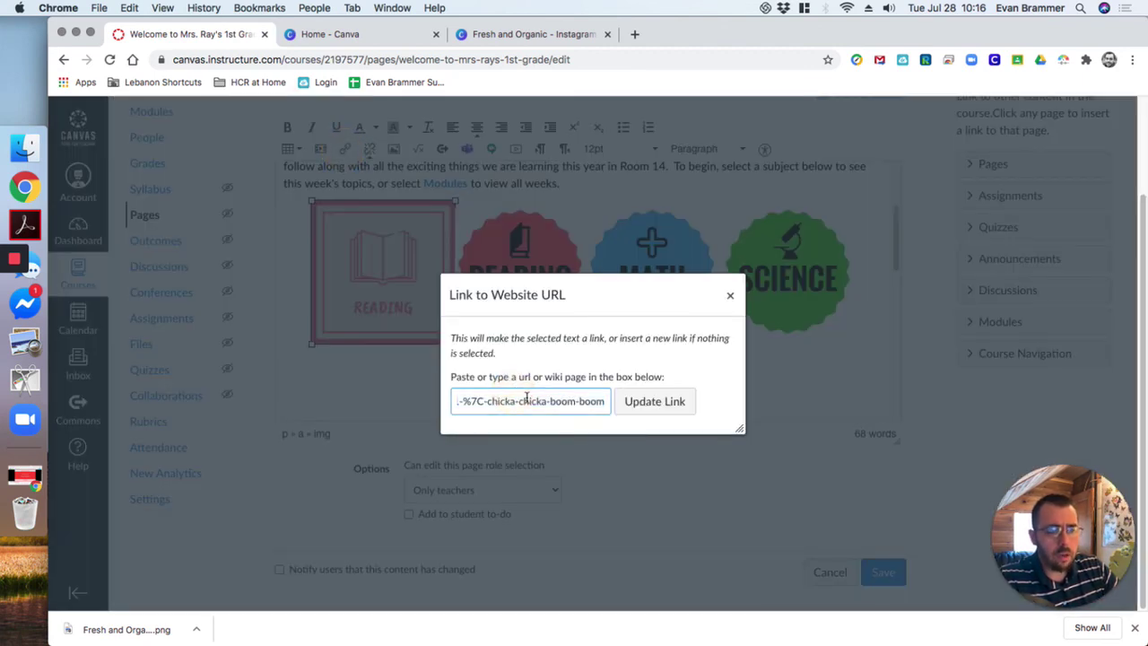
drag(525, 401, 421, 401)
click(535, 401)
drag(536, 400, 616, 403)
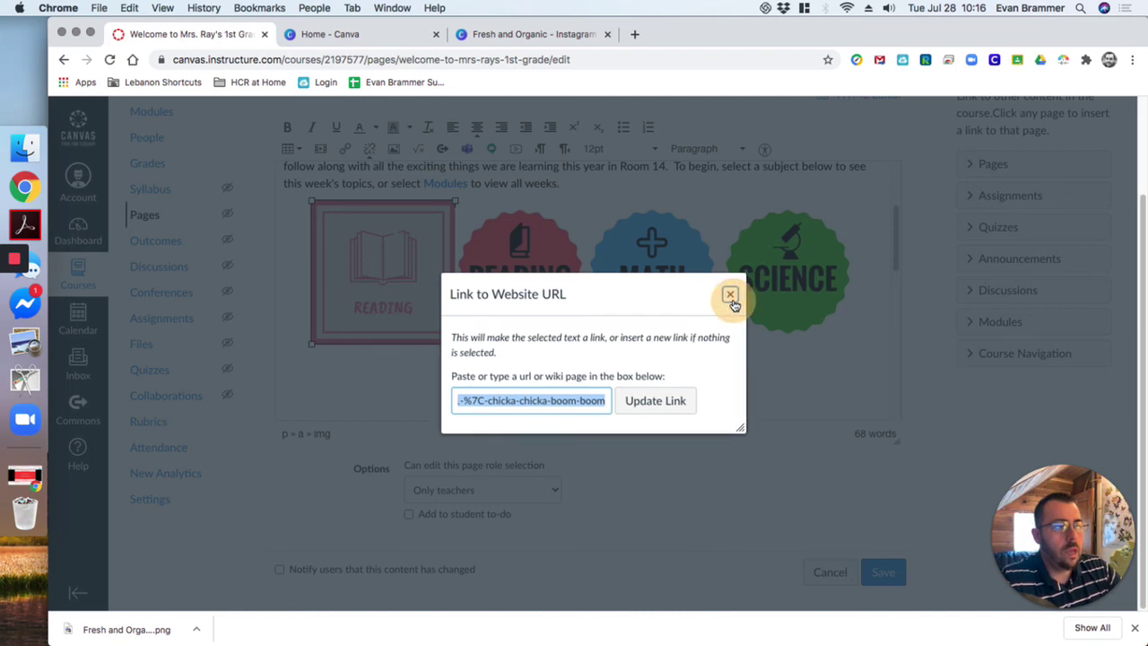
click(730, 296)
Step: Save the page and bring the row of subject buttons into view on the published version
click(897, 570)
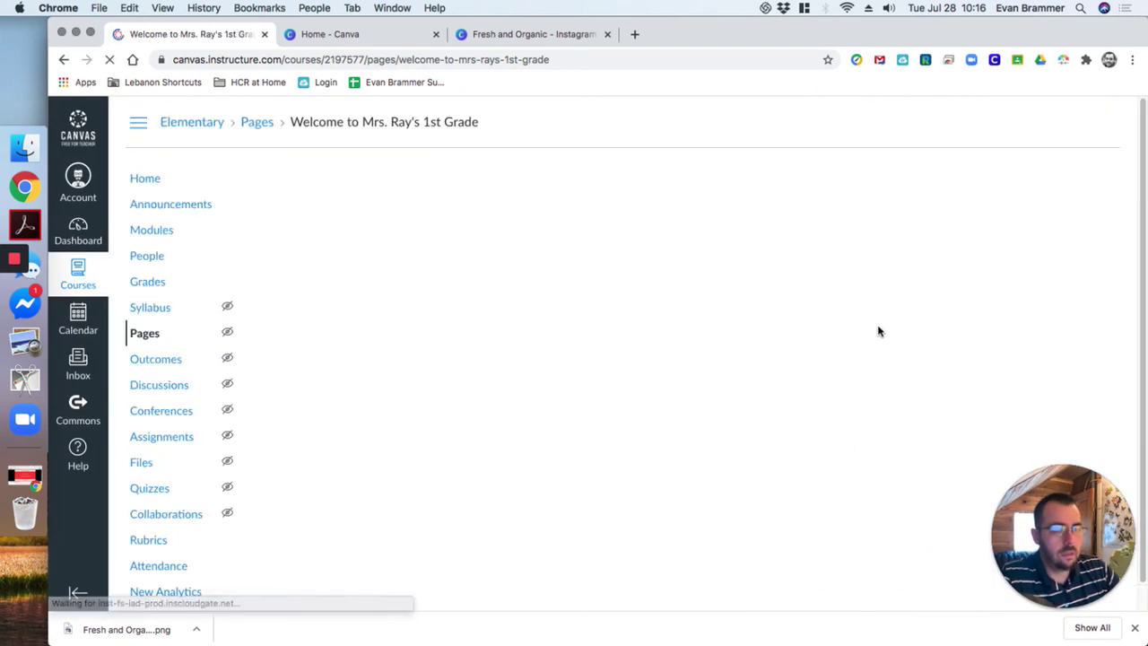
scroll(402, 258, down, 5)
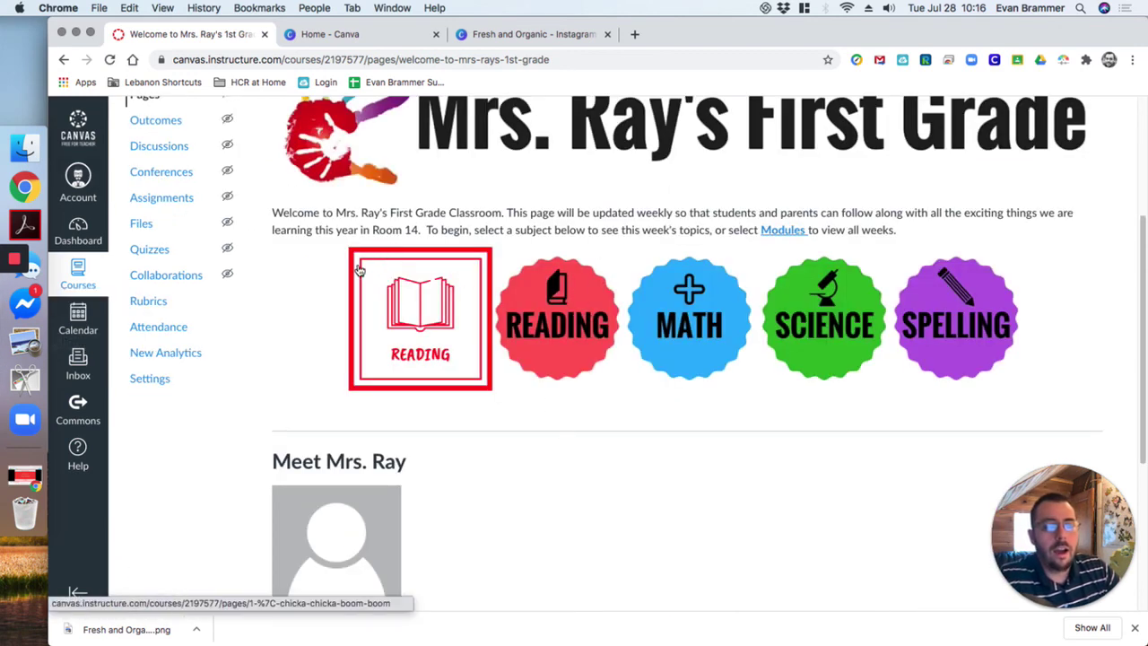
Step: Test the square Reading button's link, look through the Chicka Chicka Boom Boom page, and return to the welcome page
click(431, 318)
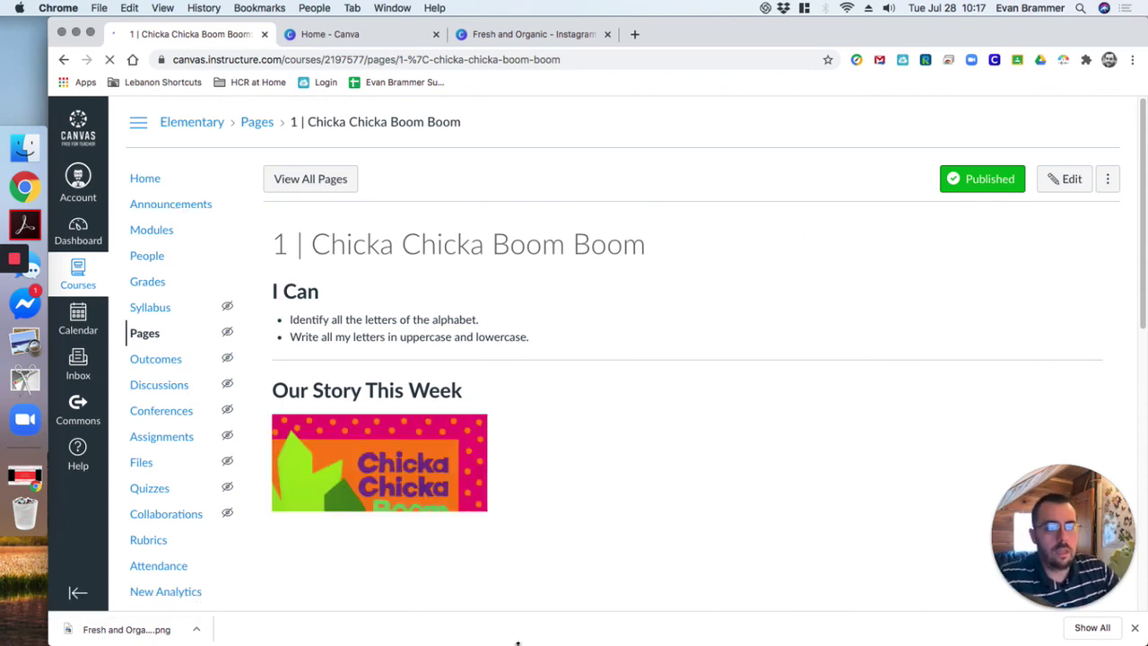
scroll(702, 383, down, 2)
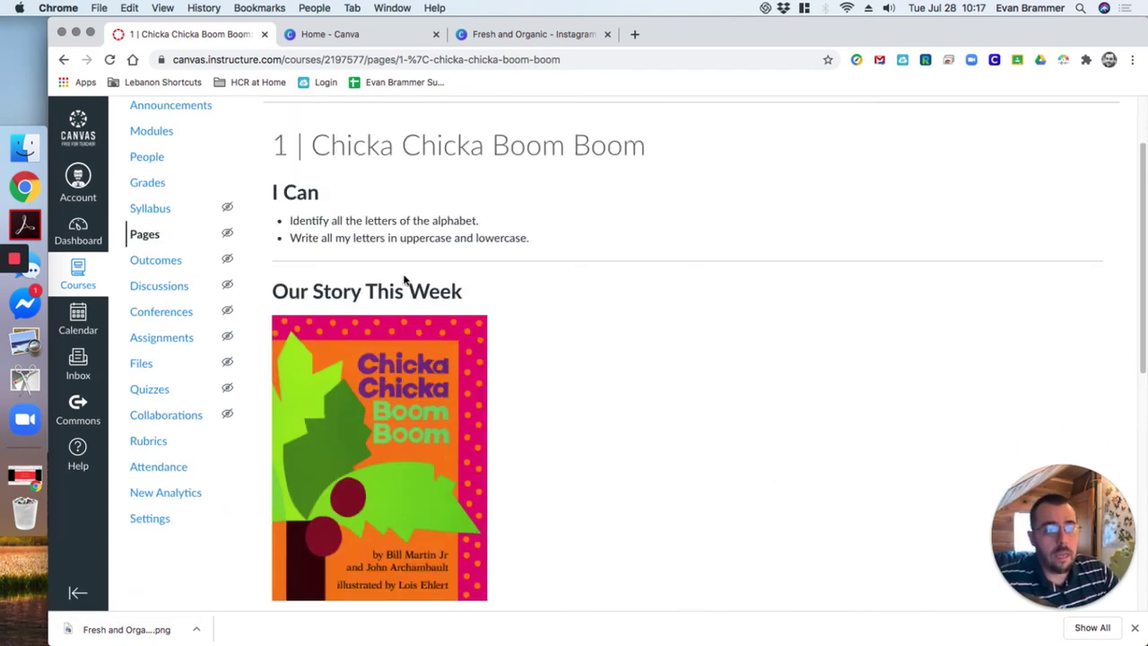
scroll(391, 257, down, 6)
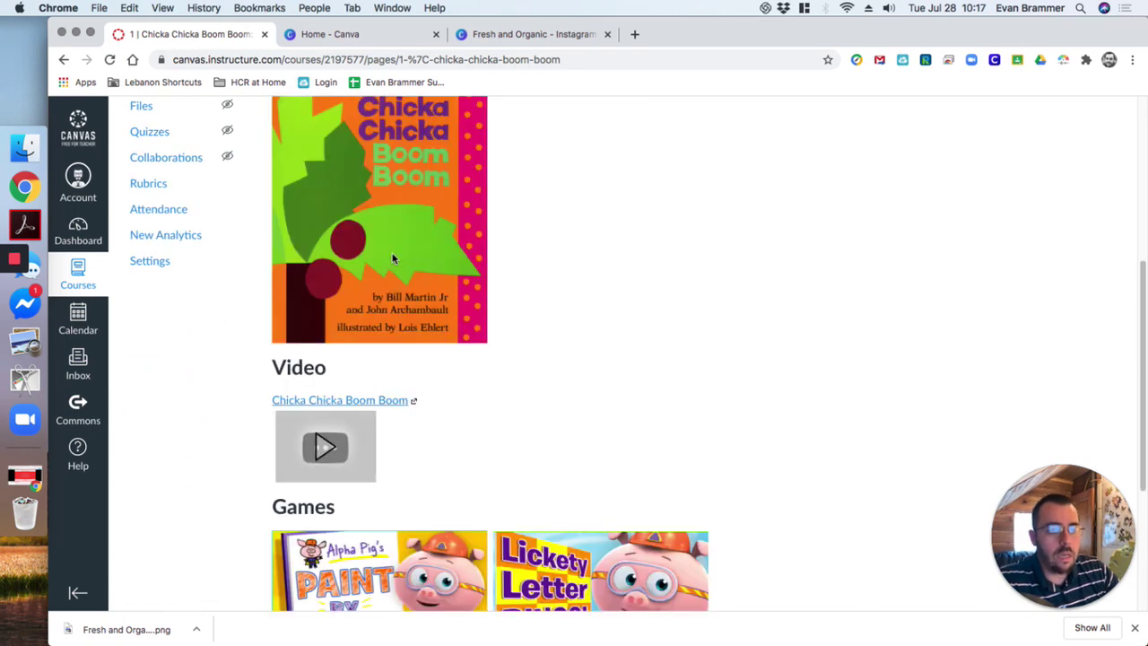
scroll(417, 270, up, 7)
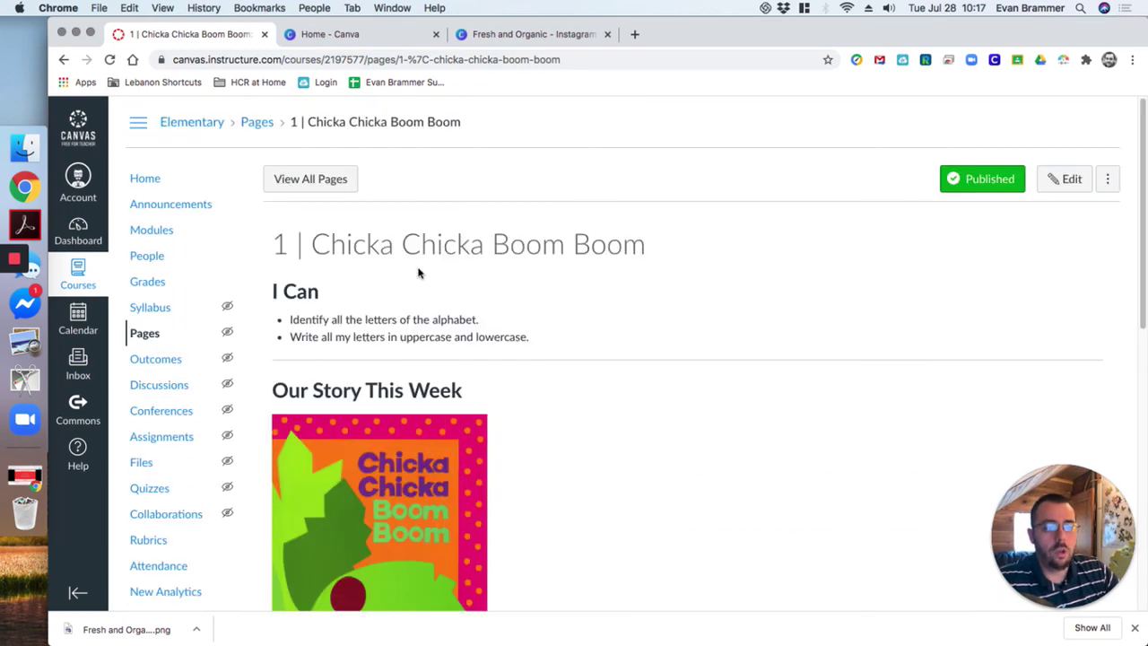
click(63, 59)
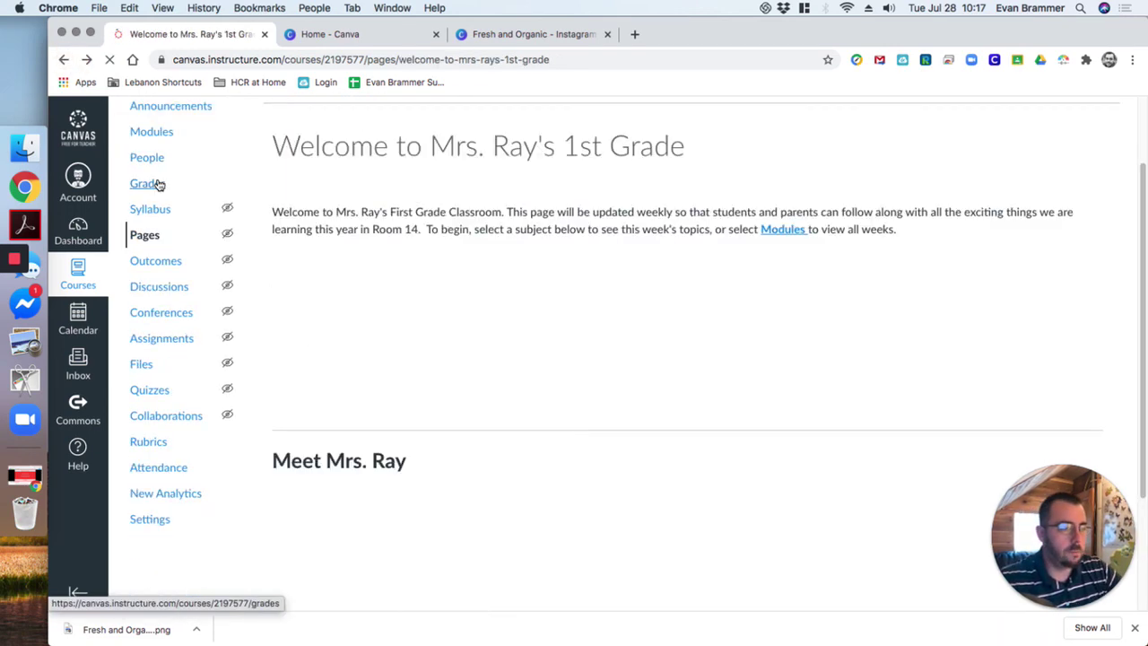